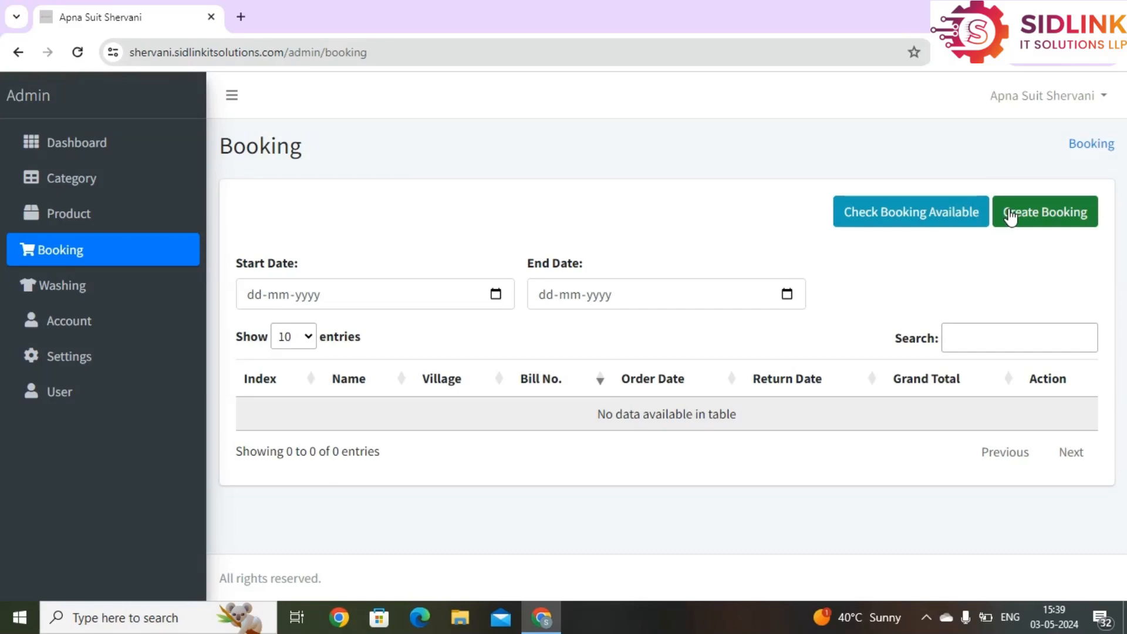
Step: Start a new booking and fill in the customer's name and village
click(1010, 214)
click(373, 216)
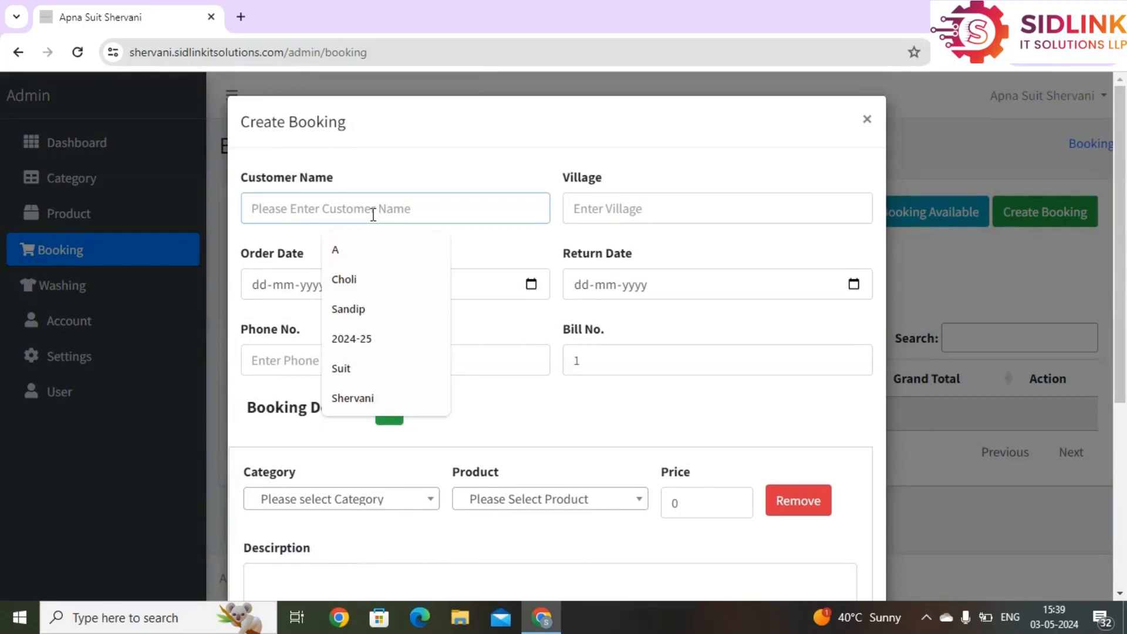
text(Sandi)
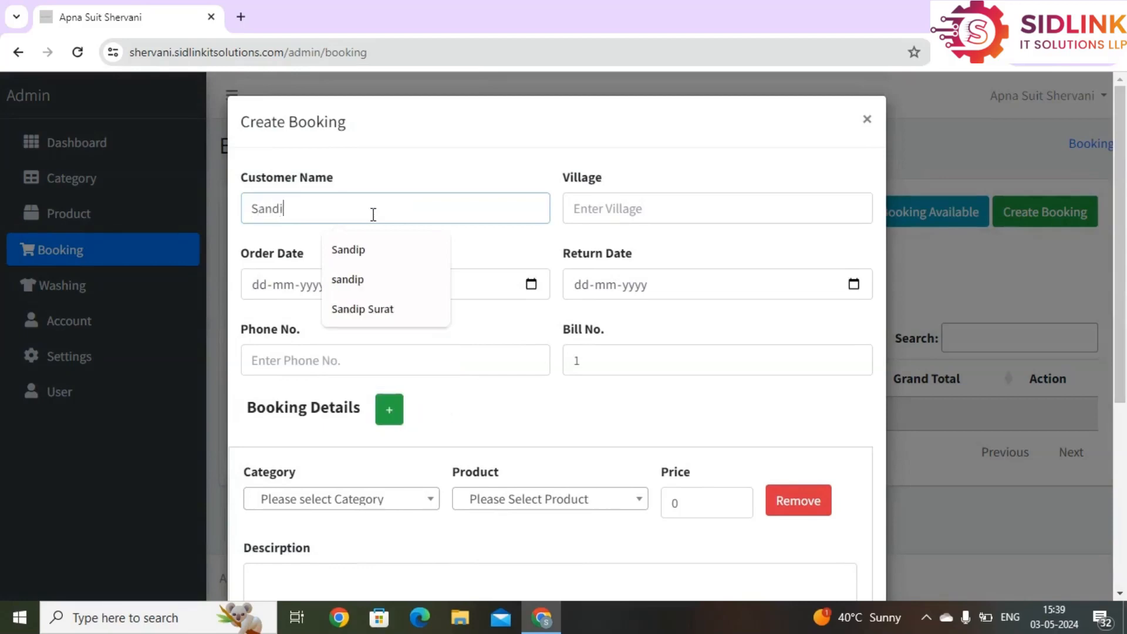
text(p)
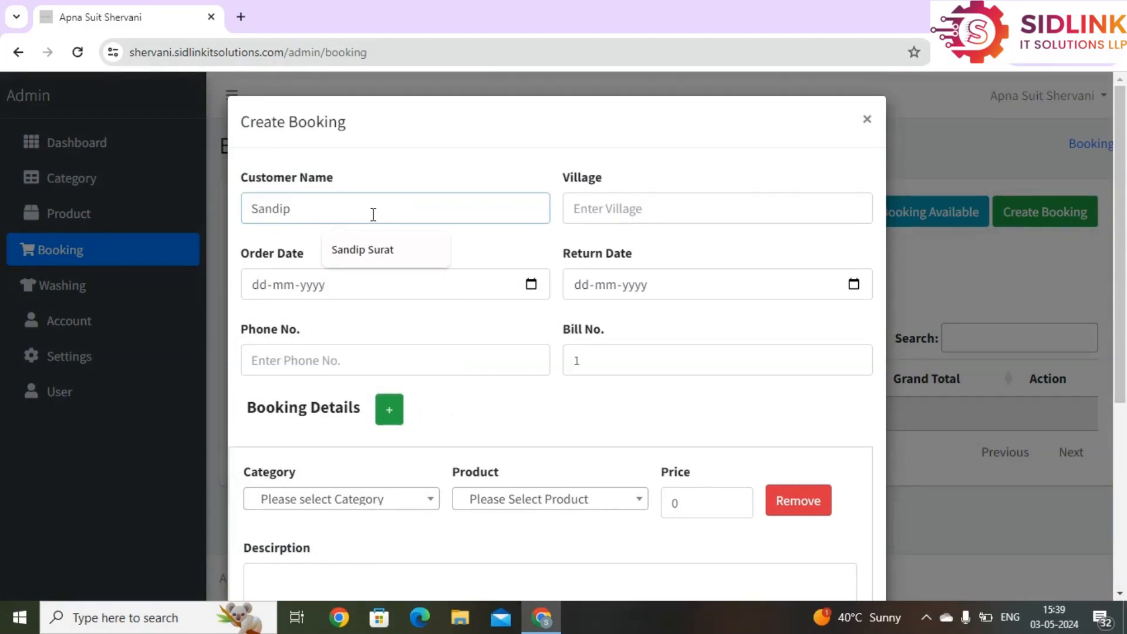
key(Tab)
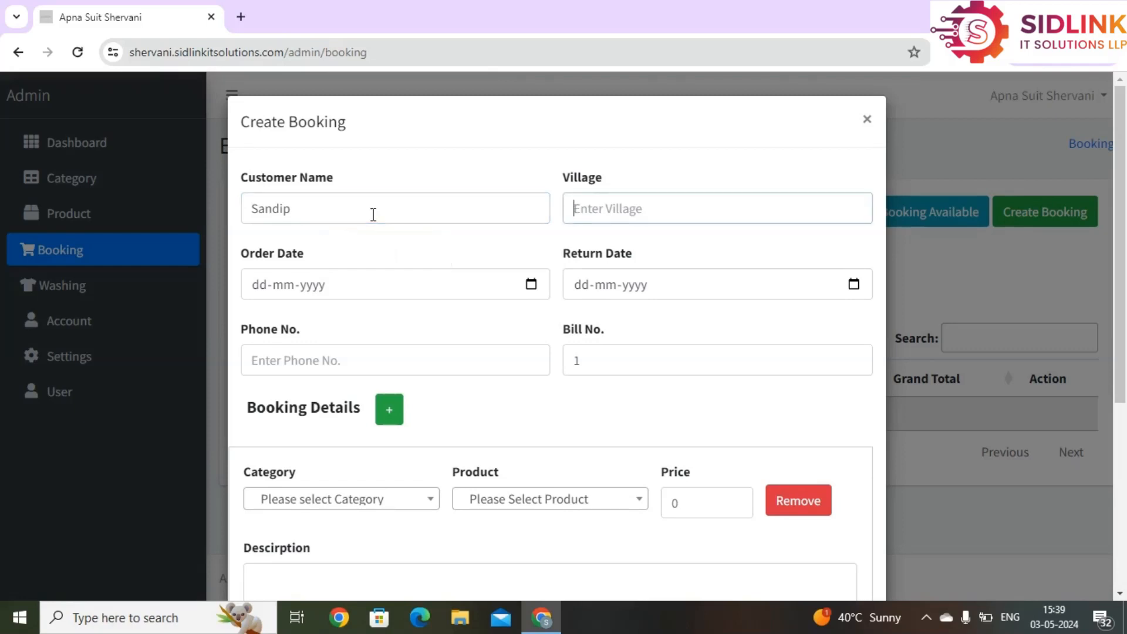
text(Dha)
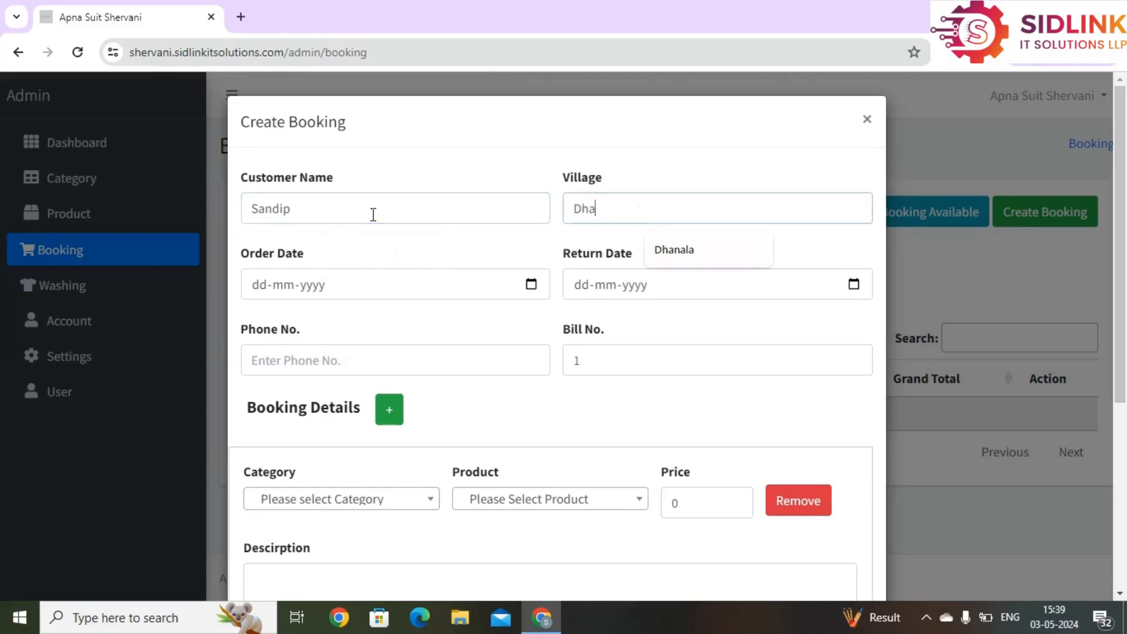
text(na)
key(Down)
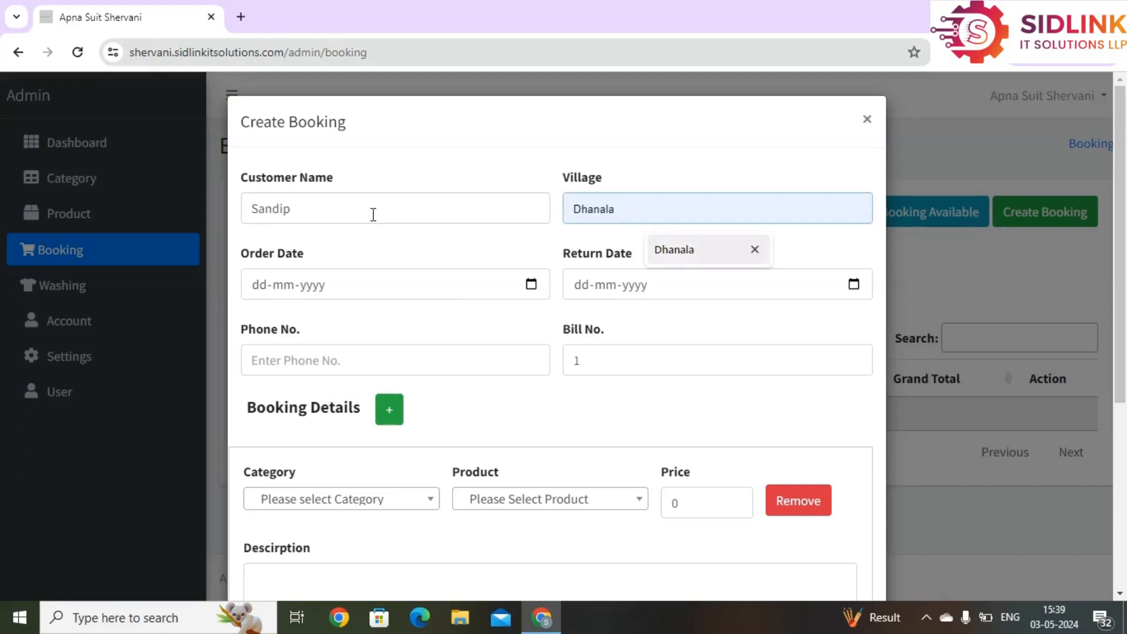
key(Return)
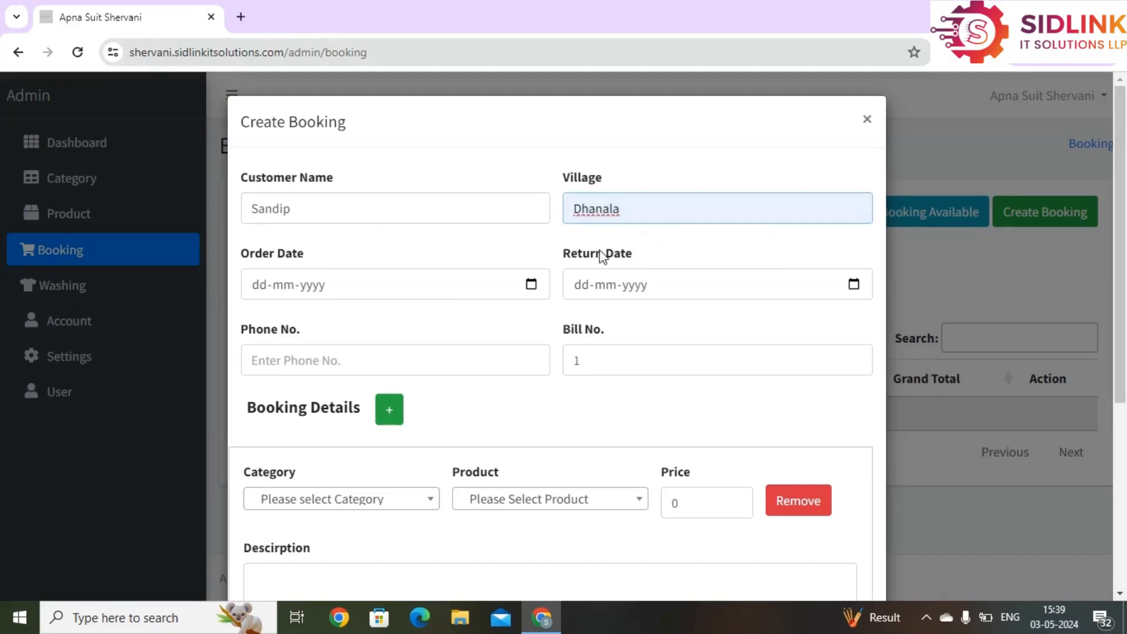
Step: Set the order date to 08-05-2024 and the return date to 11-05-2024, and enter the customer's phone number
scroll(601, 249, down, 2)
click(532, 179)
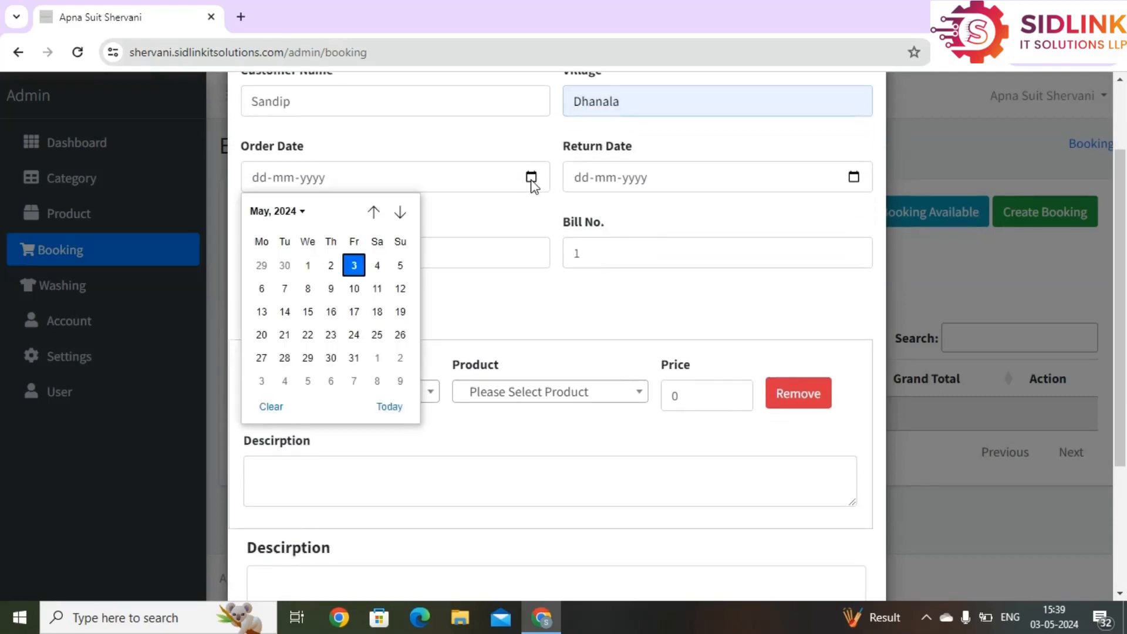
click(308, 289)
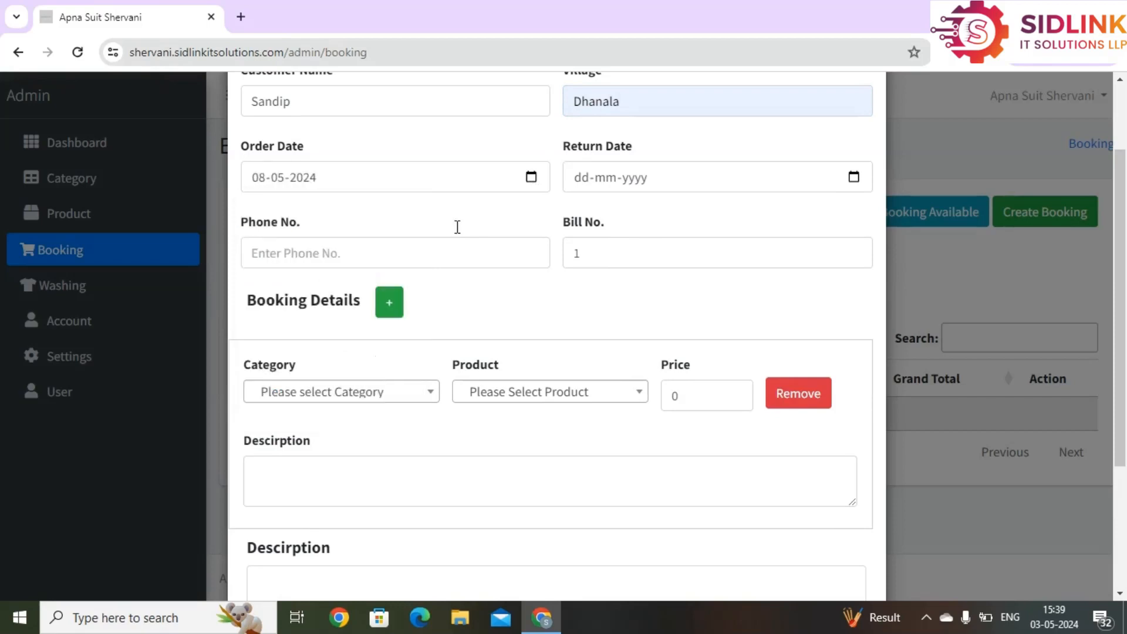
click(854, 177)
click(701, 292)
click(338, 249)
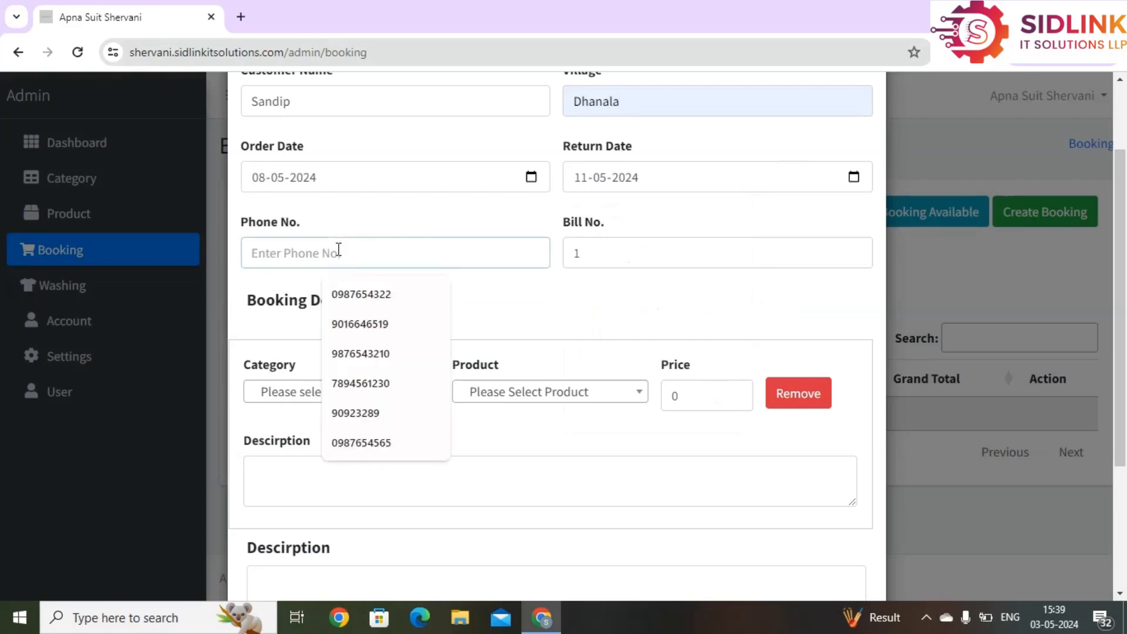
text(0987654321)
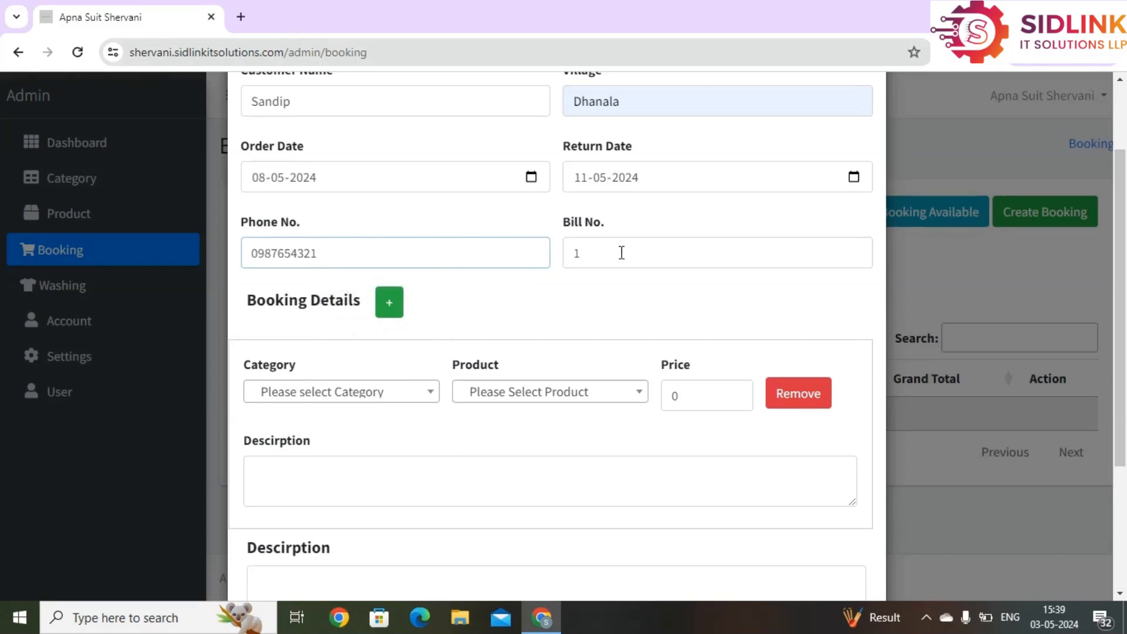
Step: Fill in the first booking item with category Suit, product (1,Size:30) and a price of 1500
click(289, 399)
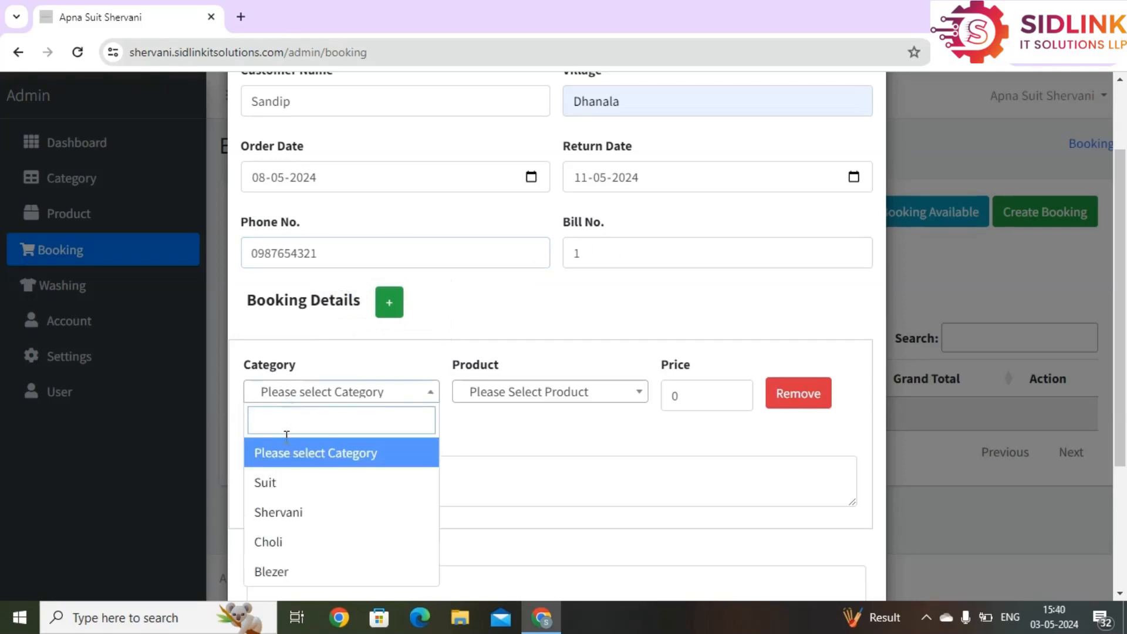
click(282, 481)
scroll(284, 474, down, 1)
scroll(284, 474, down, 2)
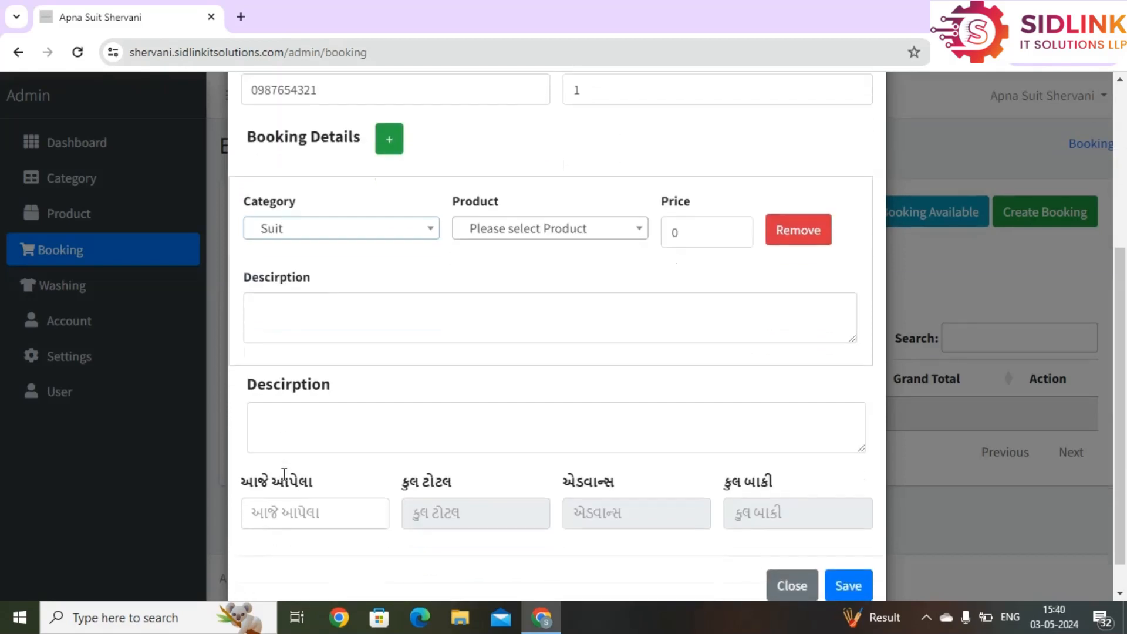
click(514, 227)
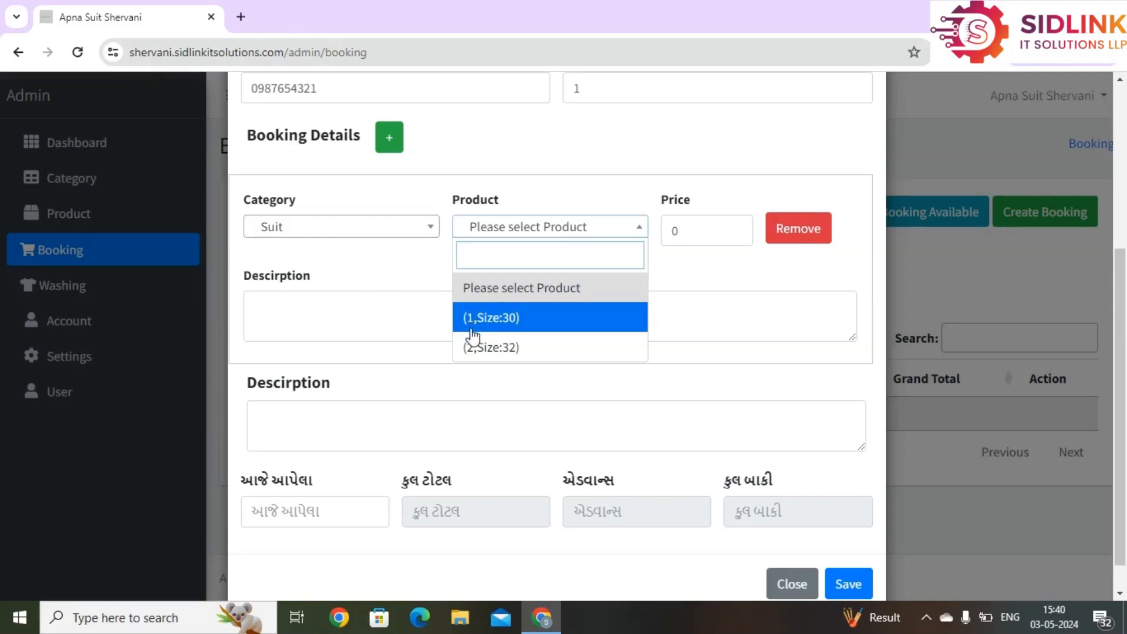
click(504, 317)
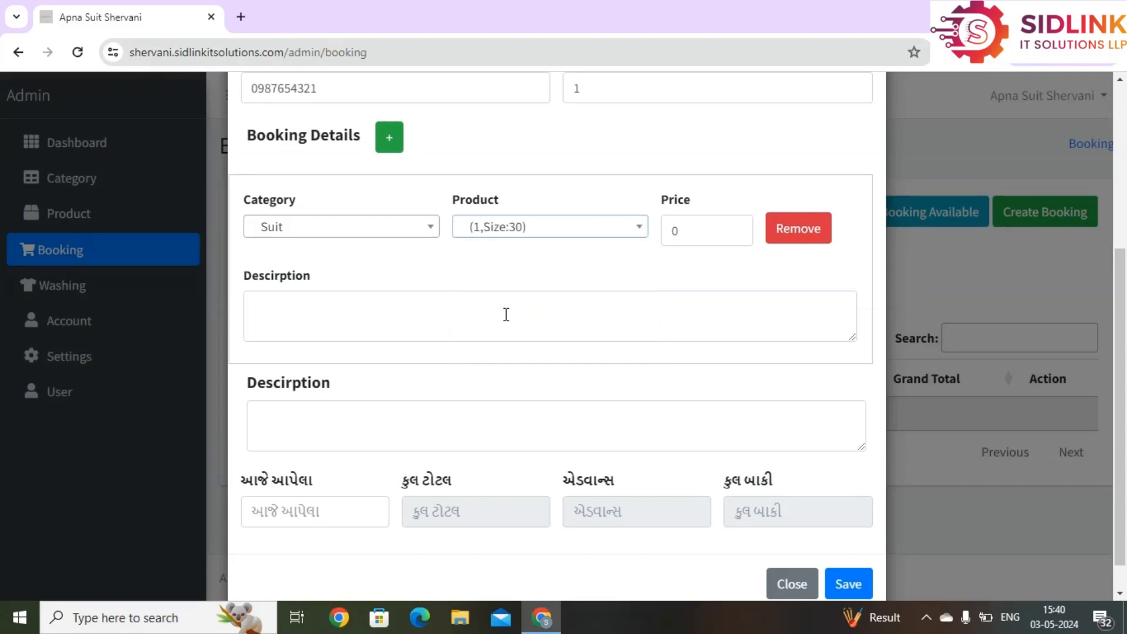
click(699, 236)
key(BackSpace)
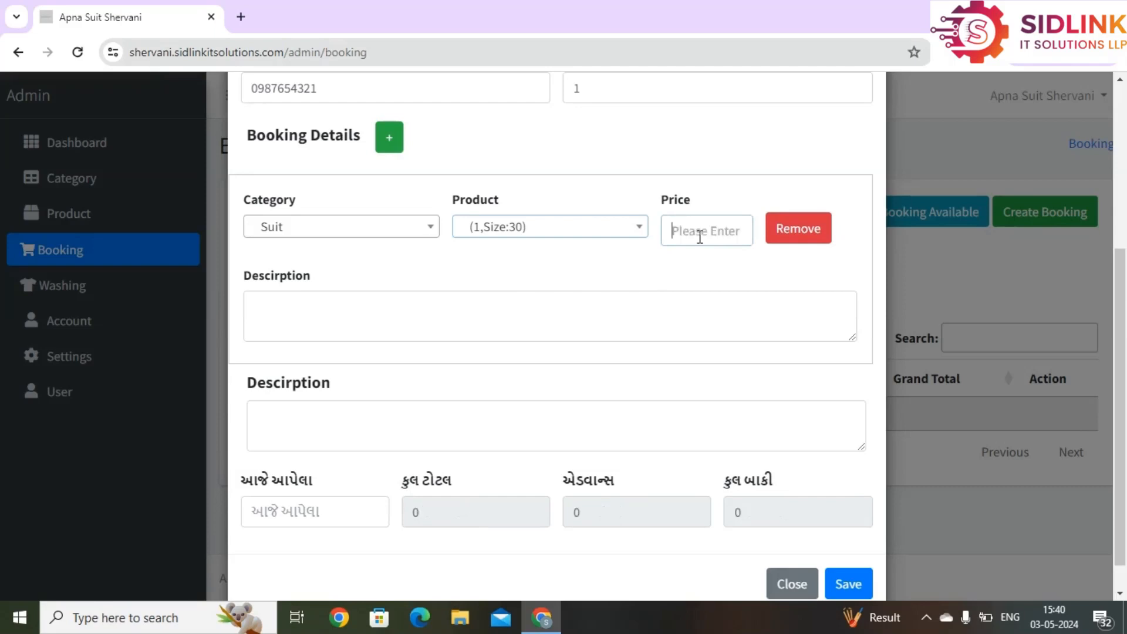
text(1500)
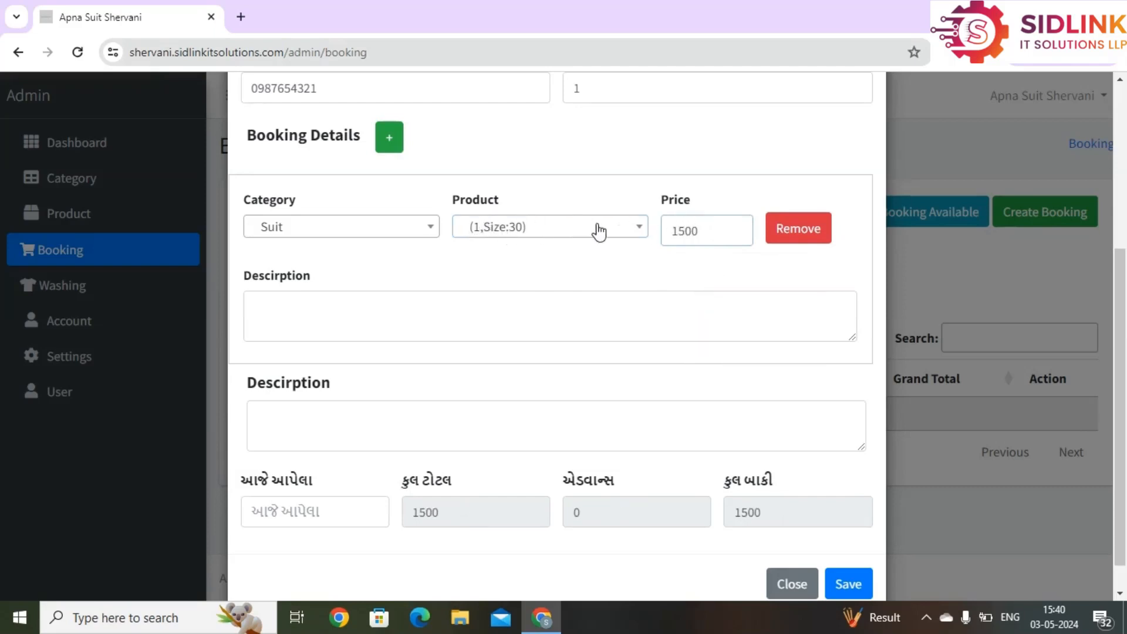
Step: Add a second booking item with category Choli, product (C-1,Size:L) and a price of 3000
click(389, 141)
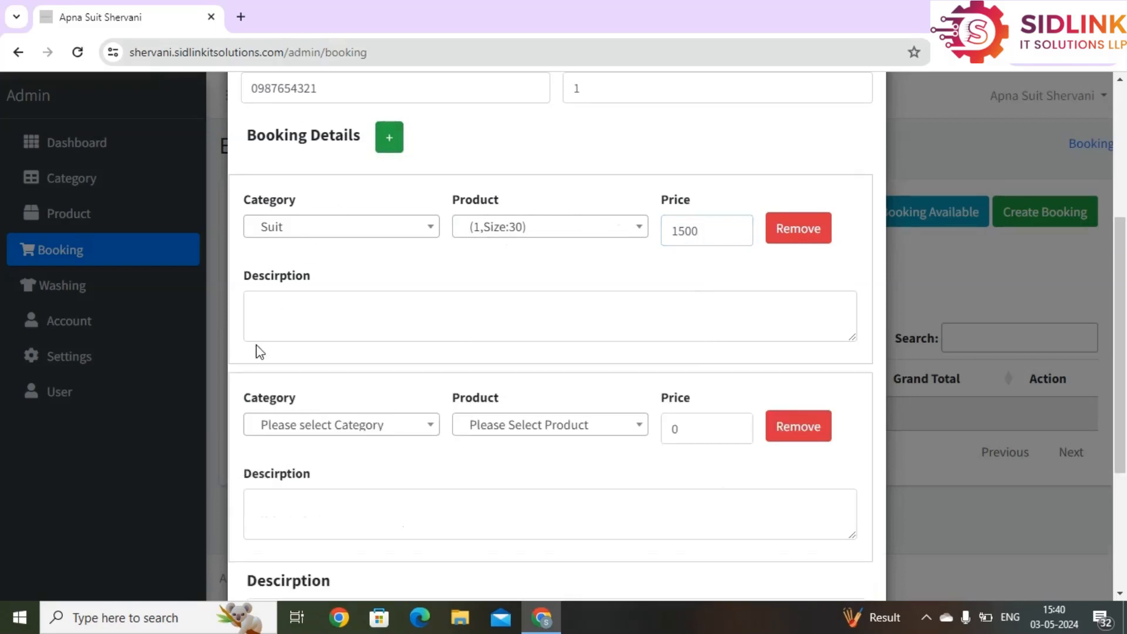
scroll(285, 388, down, 1)
click(287, 376)
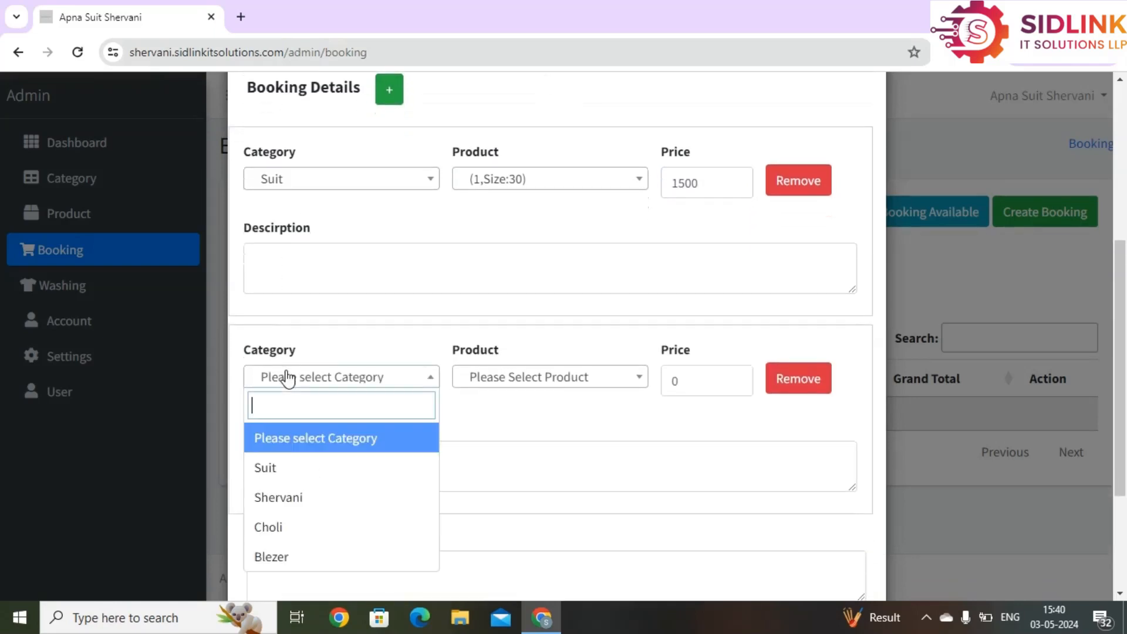
click(264, 525)
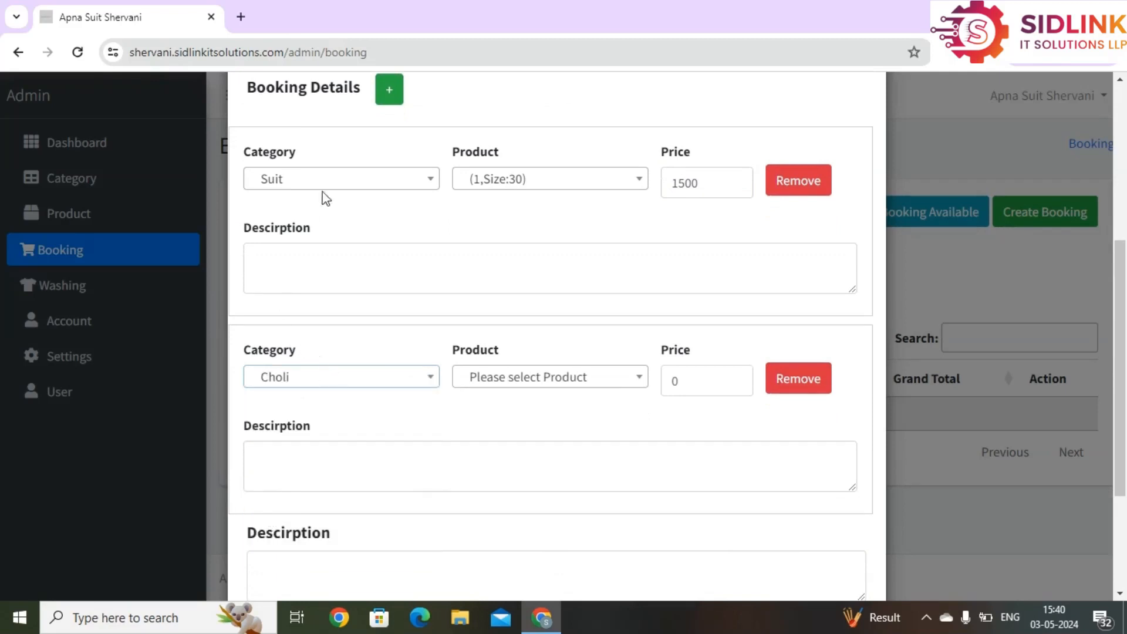
click(516, 379)
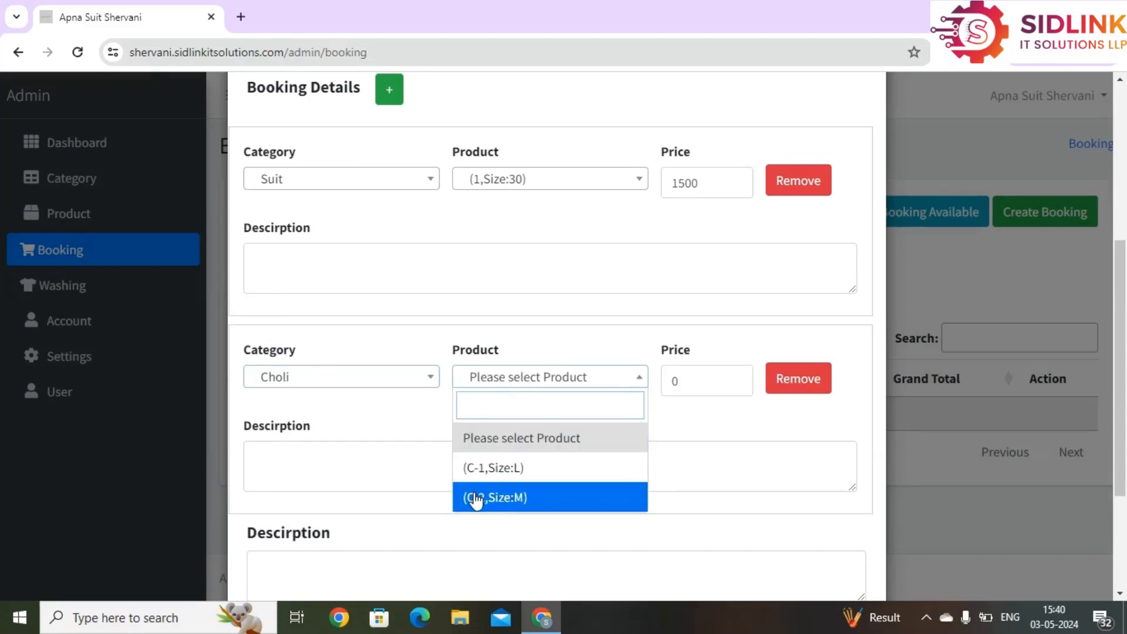
click(480, 470)
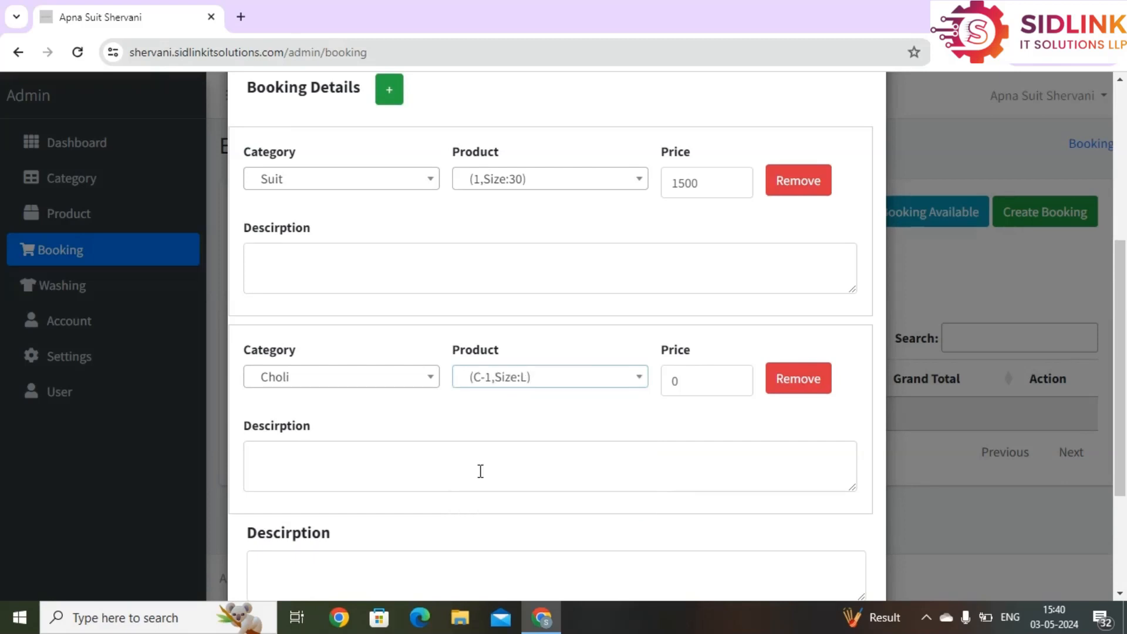
click(684, 378)
key(BackSpace)
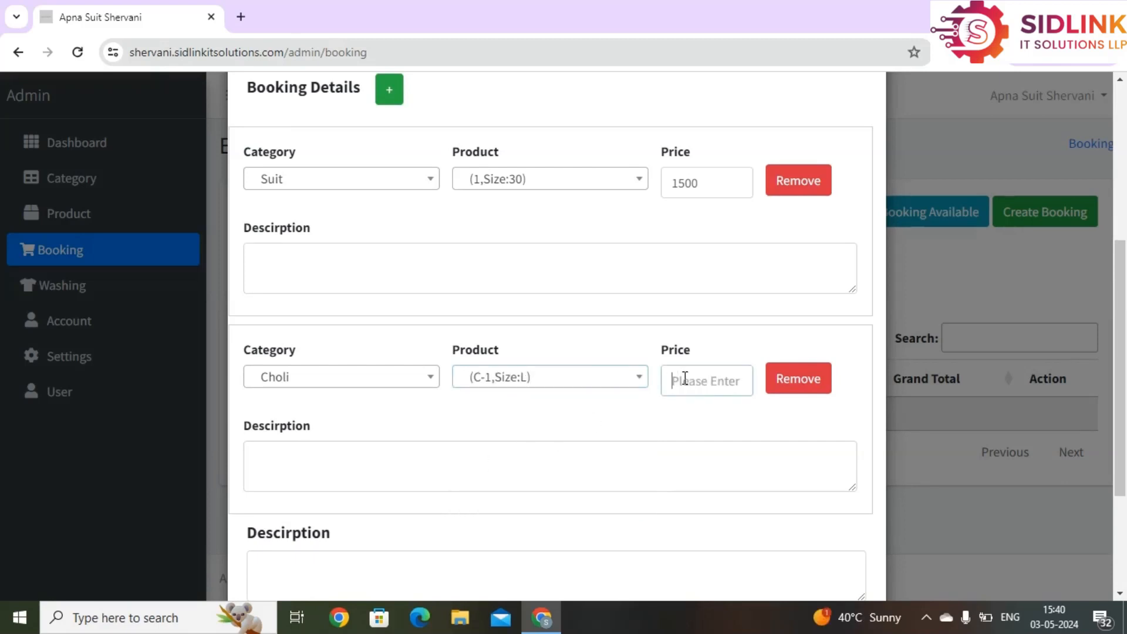
text(3000)
Step: Enter "Shirt 32" as the Suit item's description and "Blouse 32" as the Choli item's description
scroll(659, 291, down, 1)
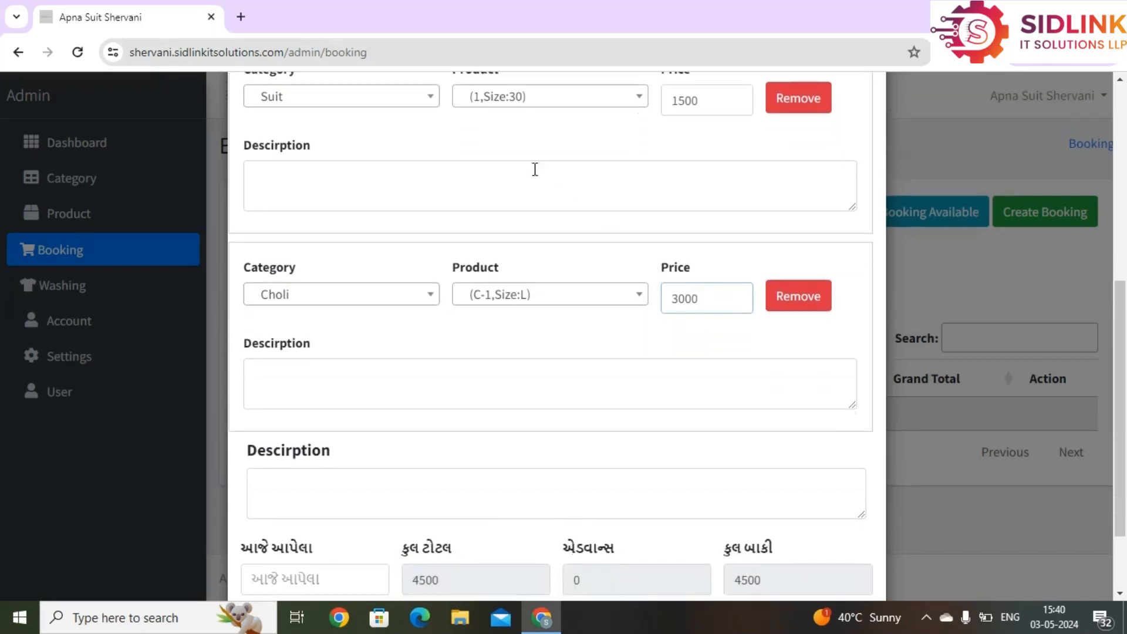
click(467, 176)
scroll(468, 176, up, 1)
text(Shirt 32)
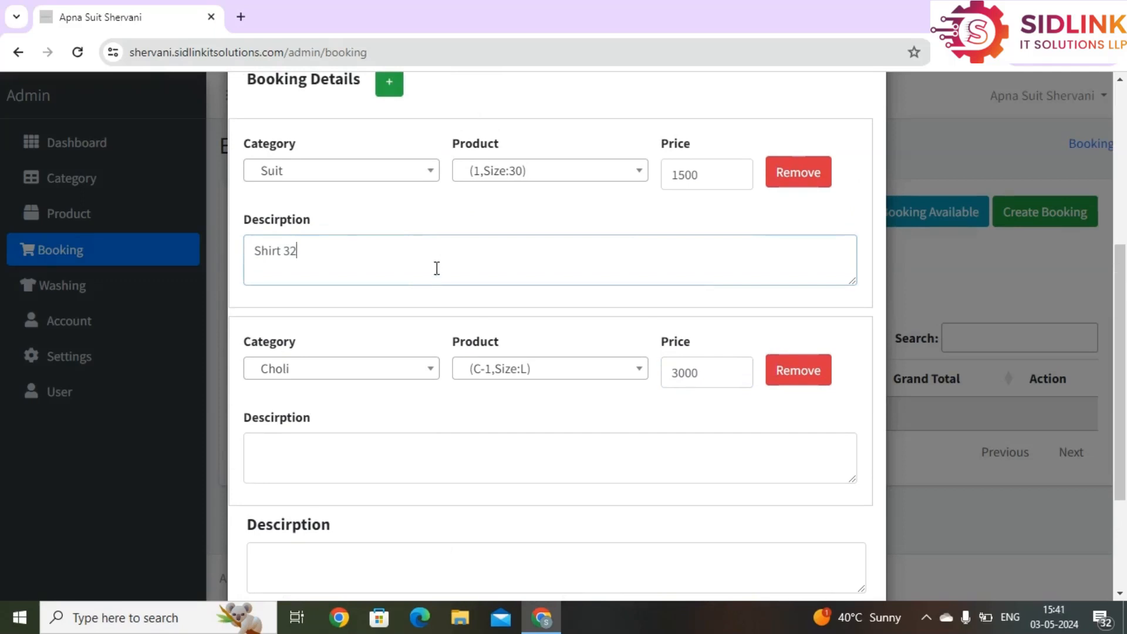
scroll(647, 279, down, 1)
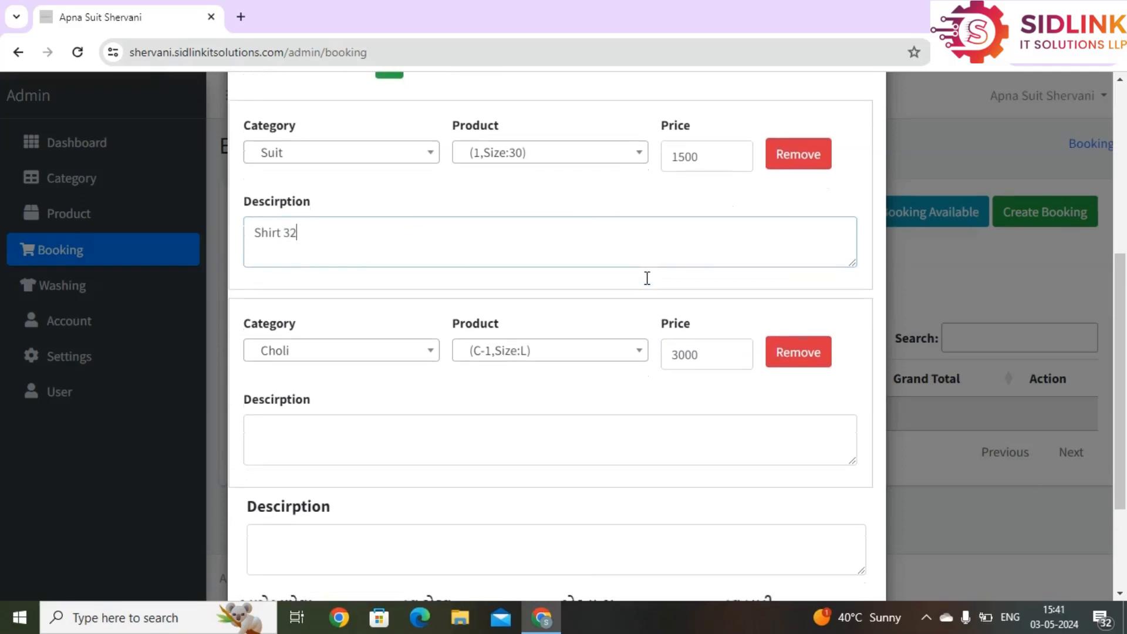
scroll(646, 278, down, 1)
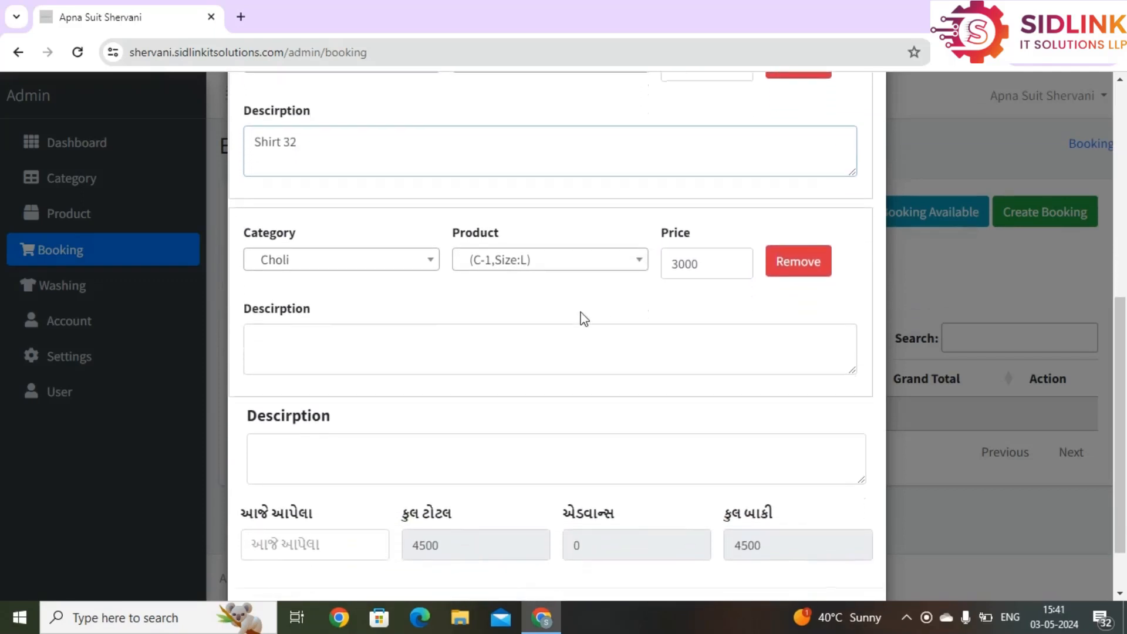
click(433, 362)
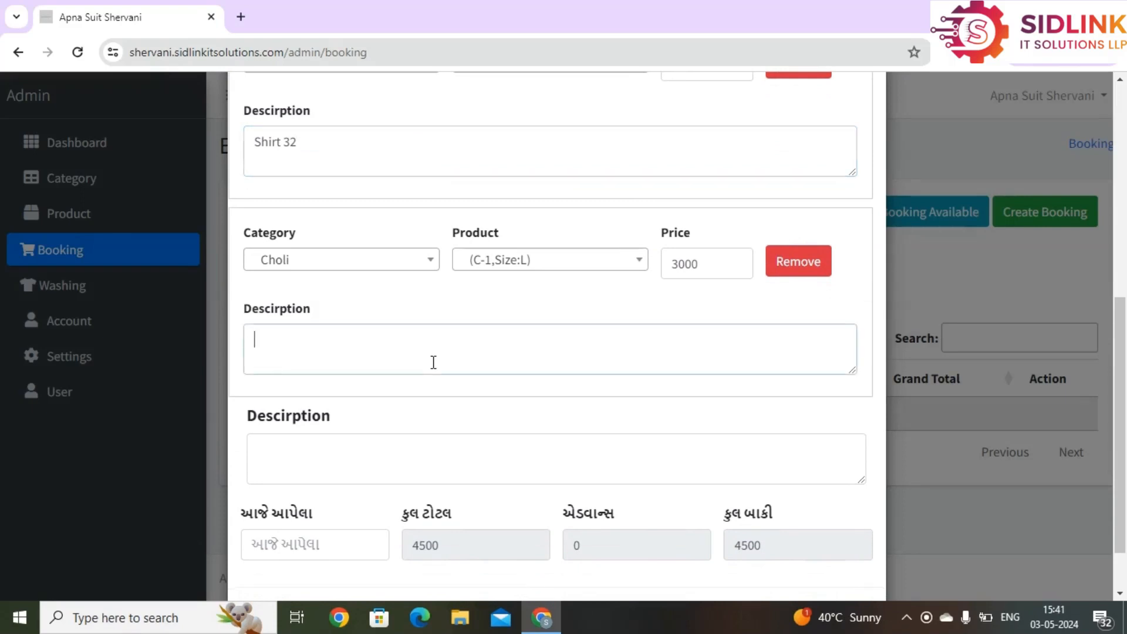
text(Blouse 32)
Step: Enter 1200 as the amount given today (આજે આપેલા) and check it against the booking's calculated totals
scroll(388, 352, down, 1)
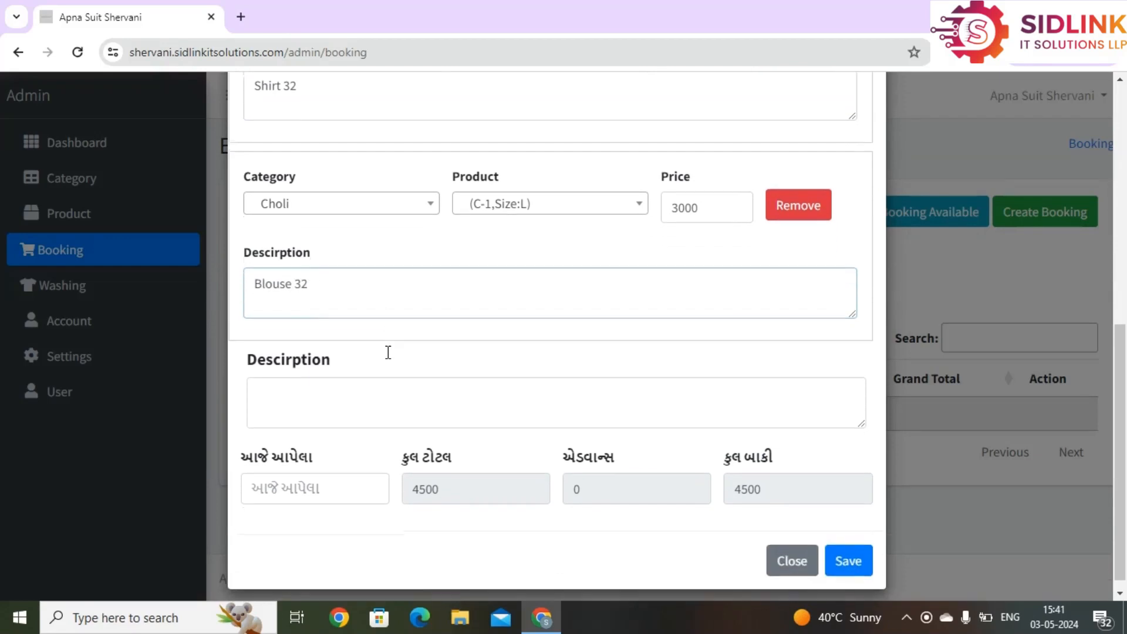
click(331, 482)
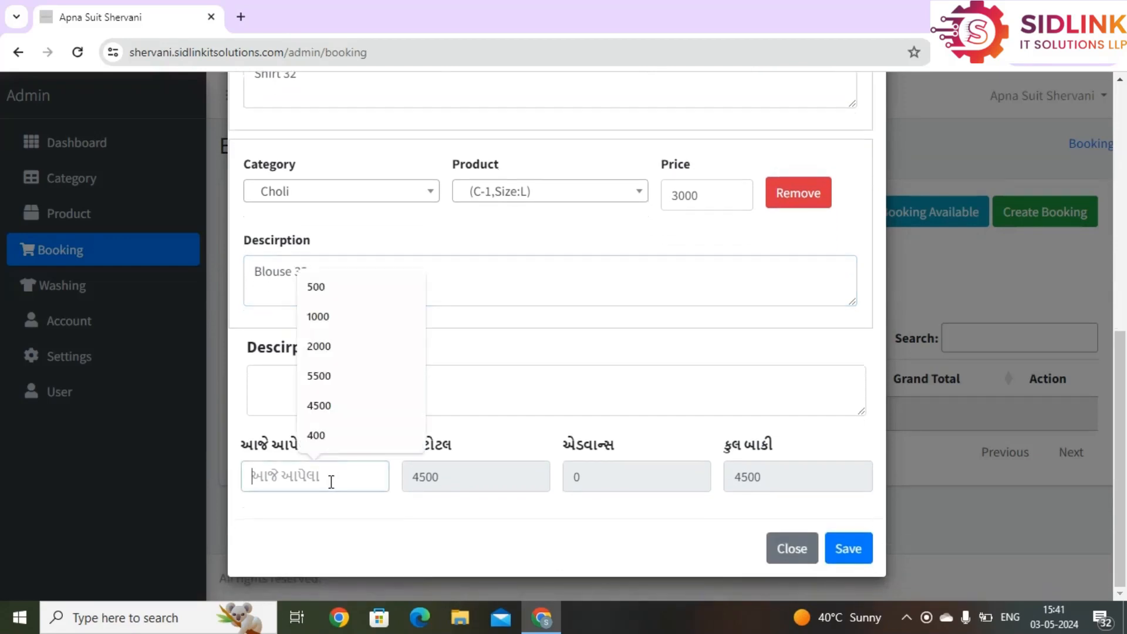
click(274, 449)
scroll(273, 453, up, 6)
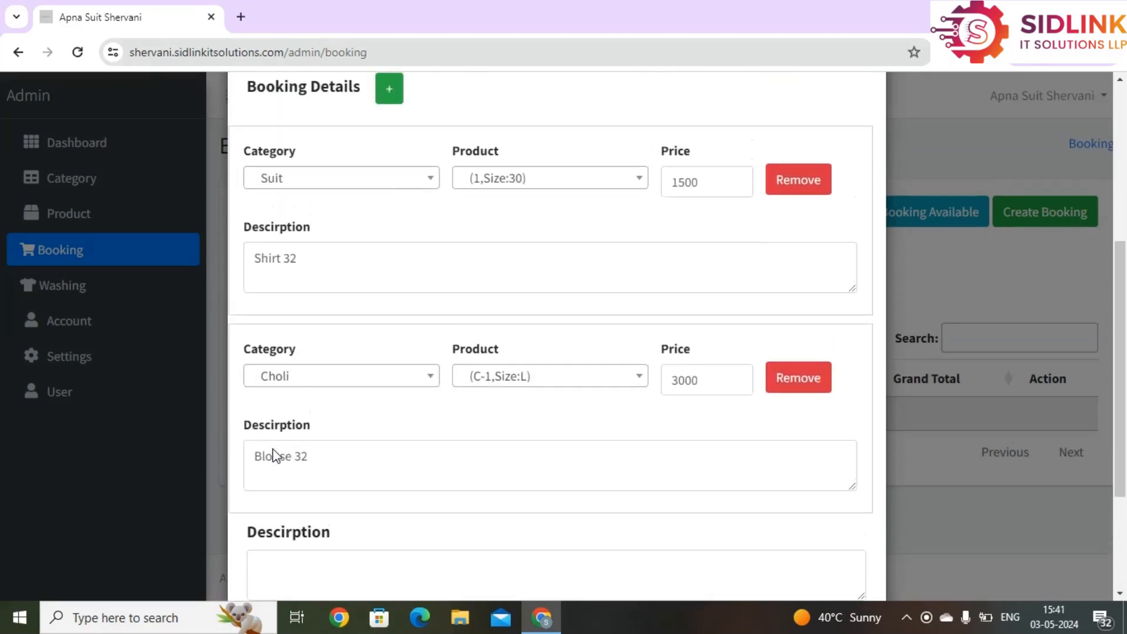
scroll(274, 453, down, 3)
scroll(274, 456, down, 4)
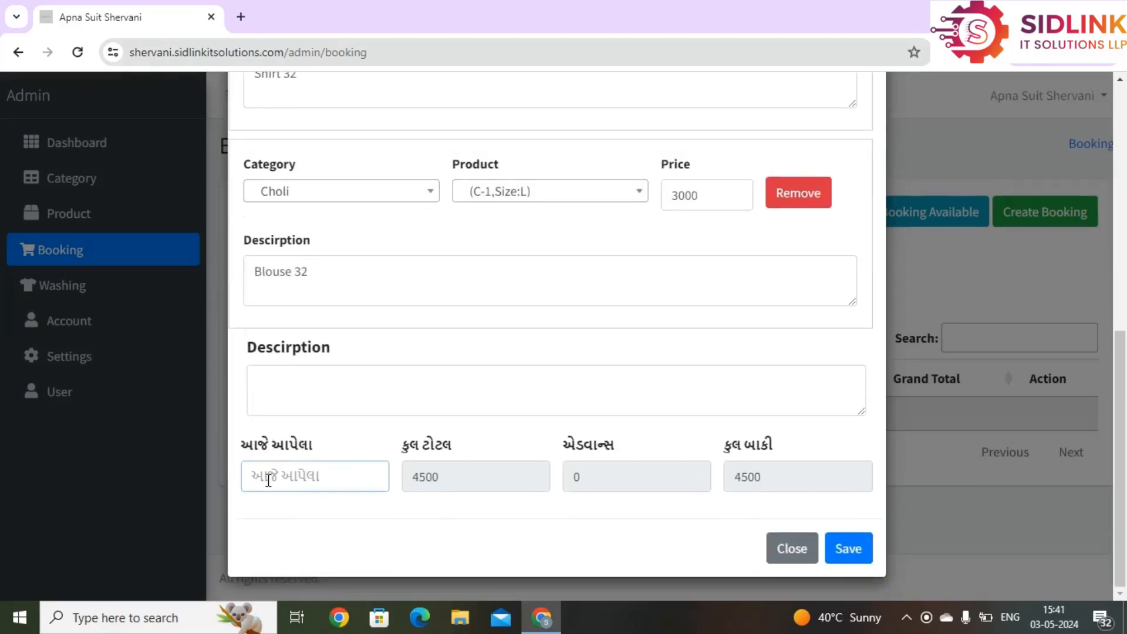
text(1200)
double_click(444, 477)
scroll(445, 481, up, 2)
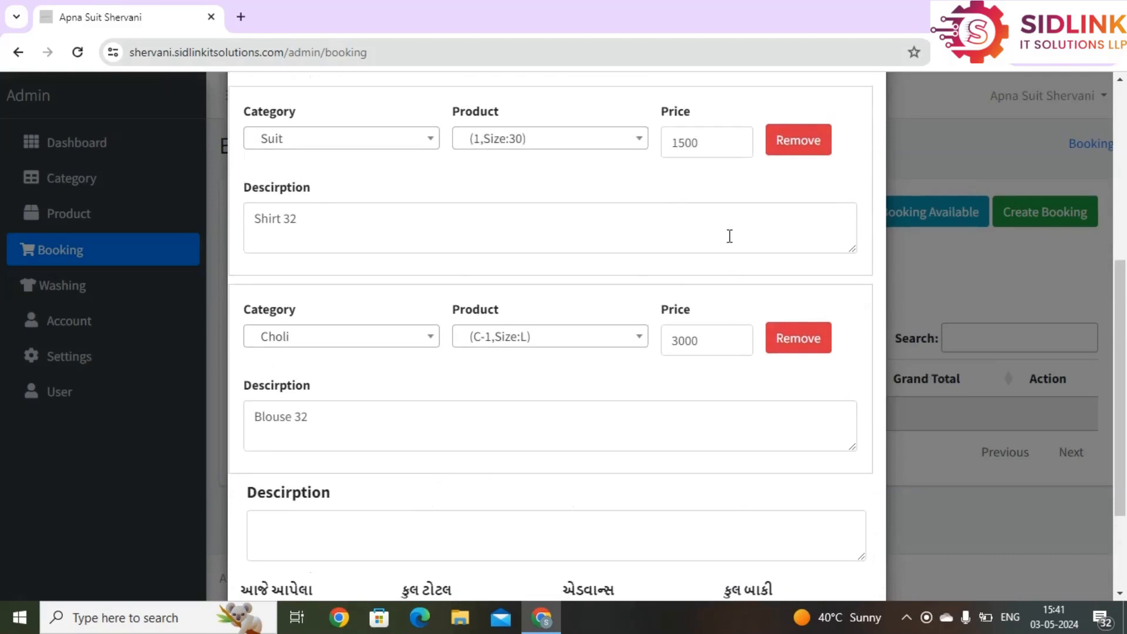
scroll(678, 355, down, 2)
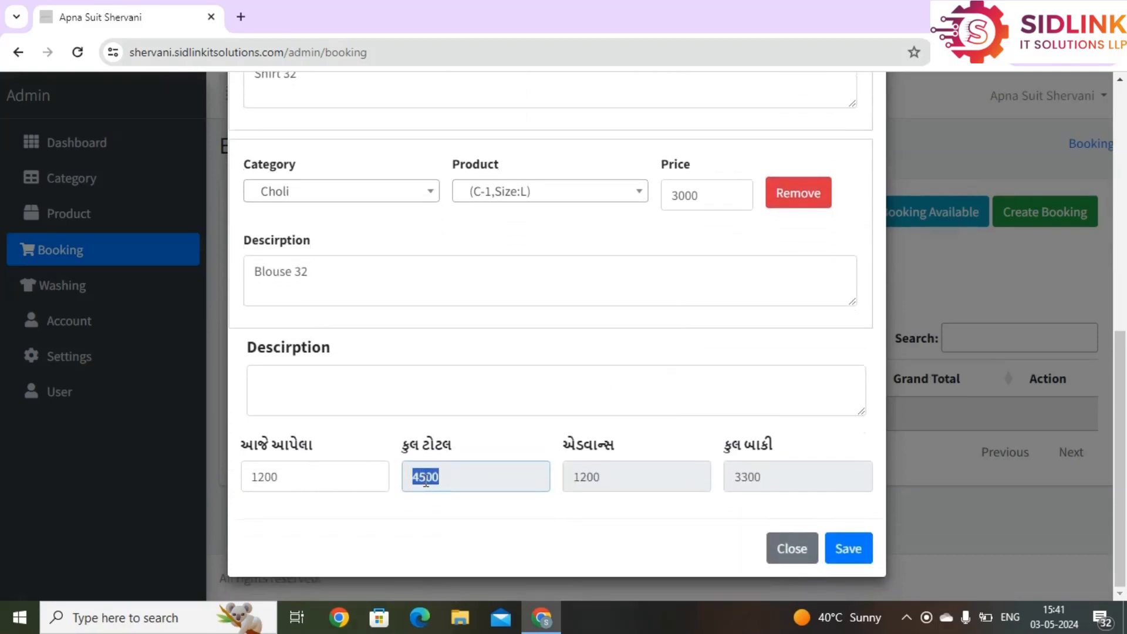
double_click(271, 476)
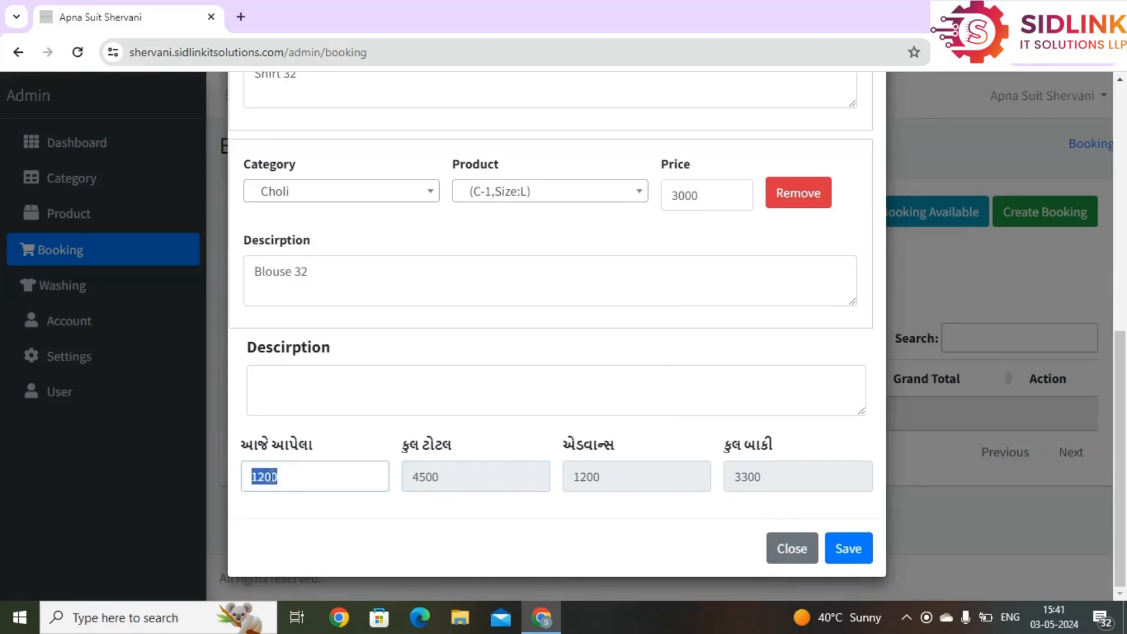
Step: Check the advance (એડવાન્સ) and total remaining (કુલ બાકી), save the booking, and open its printable bill
double_click(599, 482)
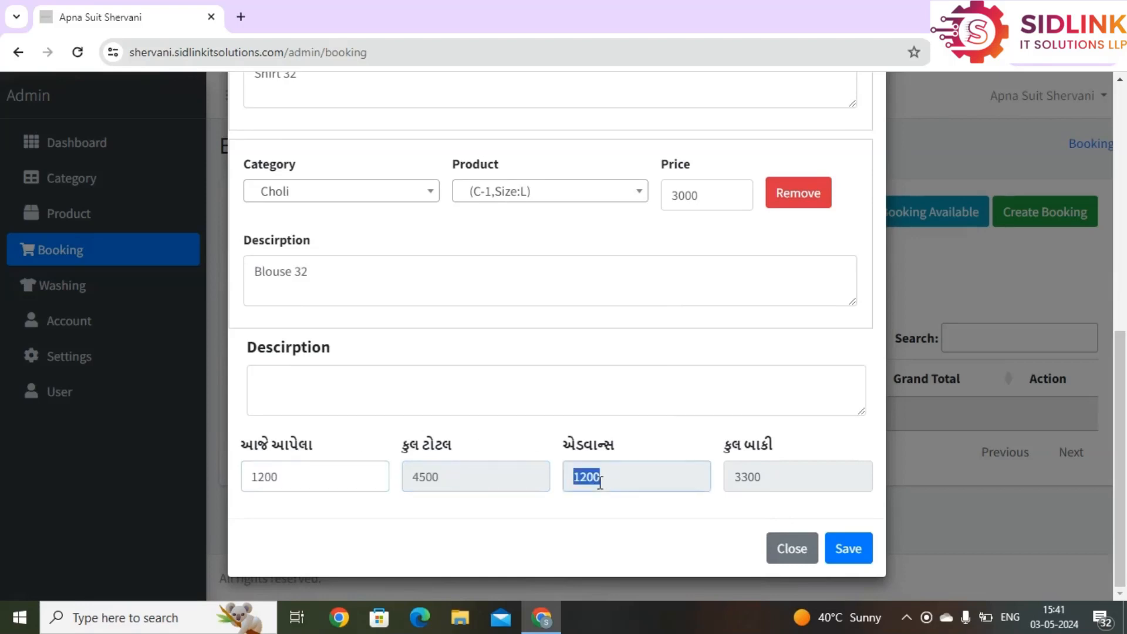
double_click(748, 475)
click(847, 547)
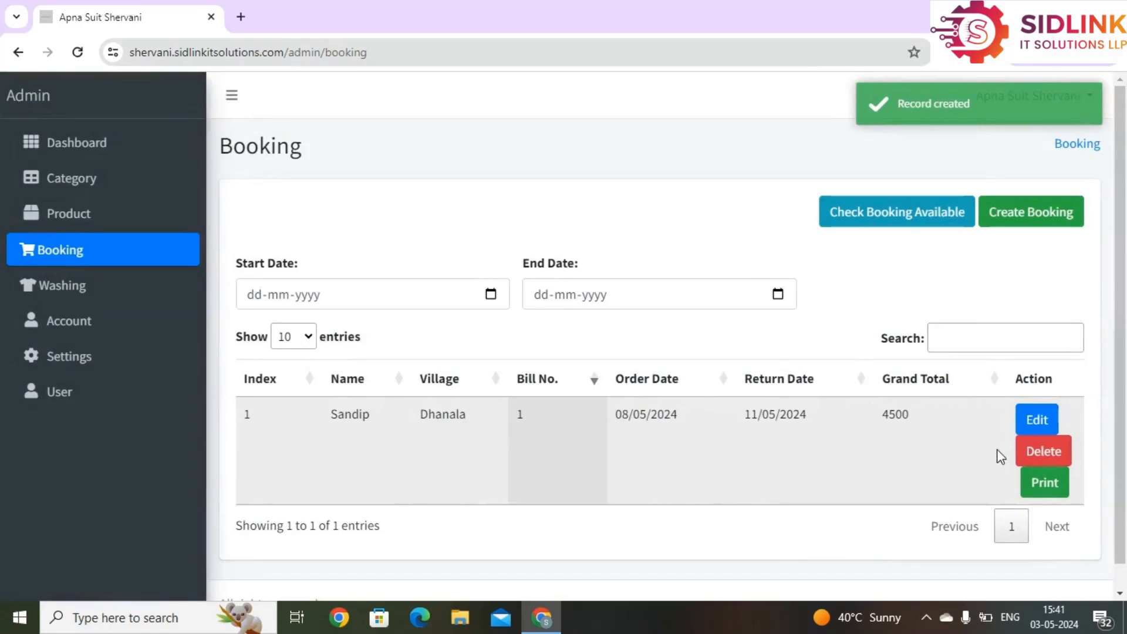
click(1034, 483)
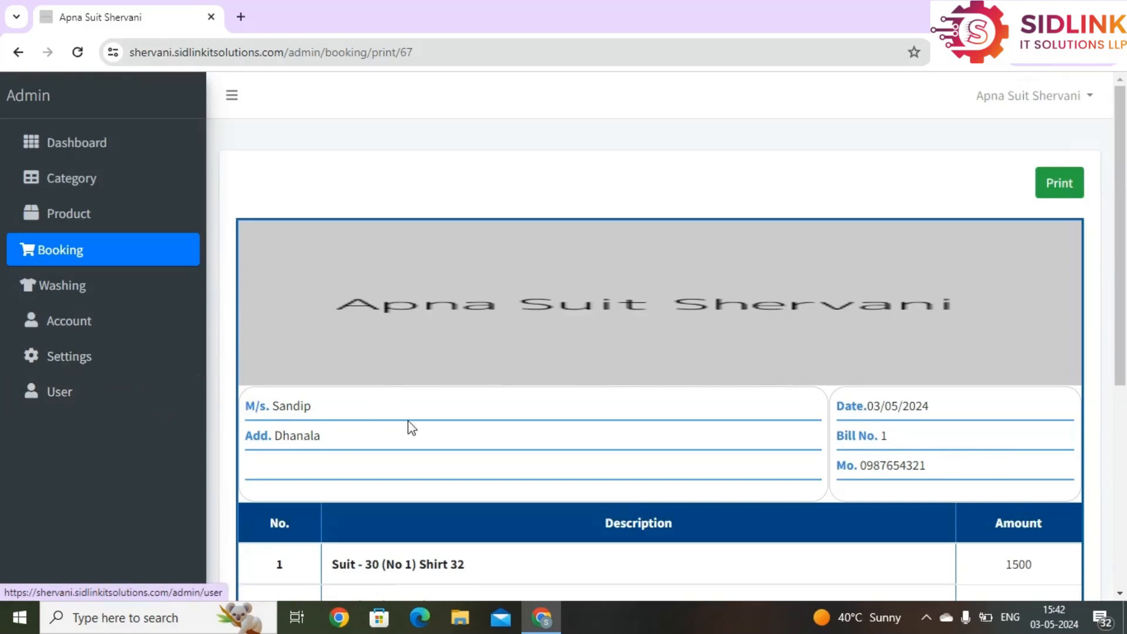
Step: Open Settings in a separate browser tab and compare its Name and Bill logo with the header of the printable bill
right_click(83, 357)
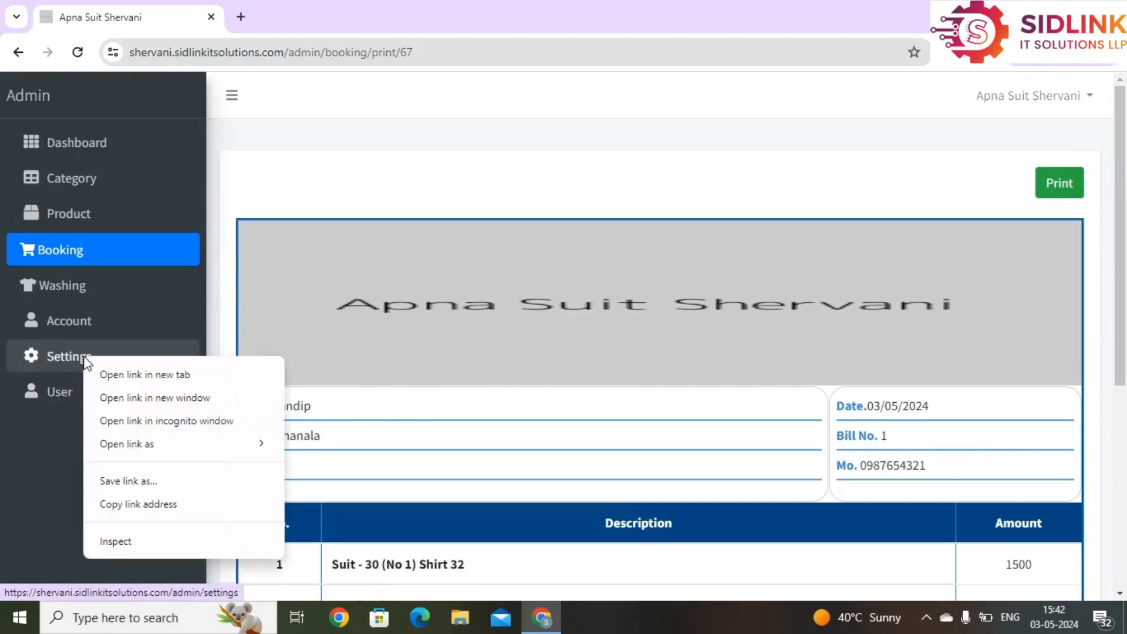
click(133, 376)
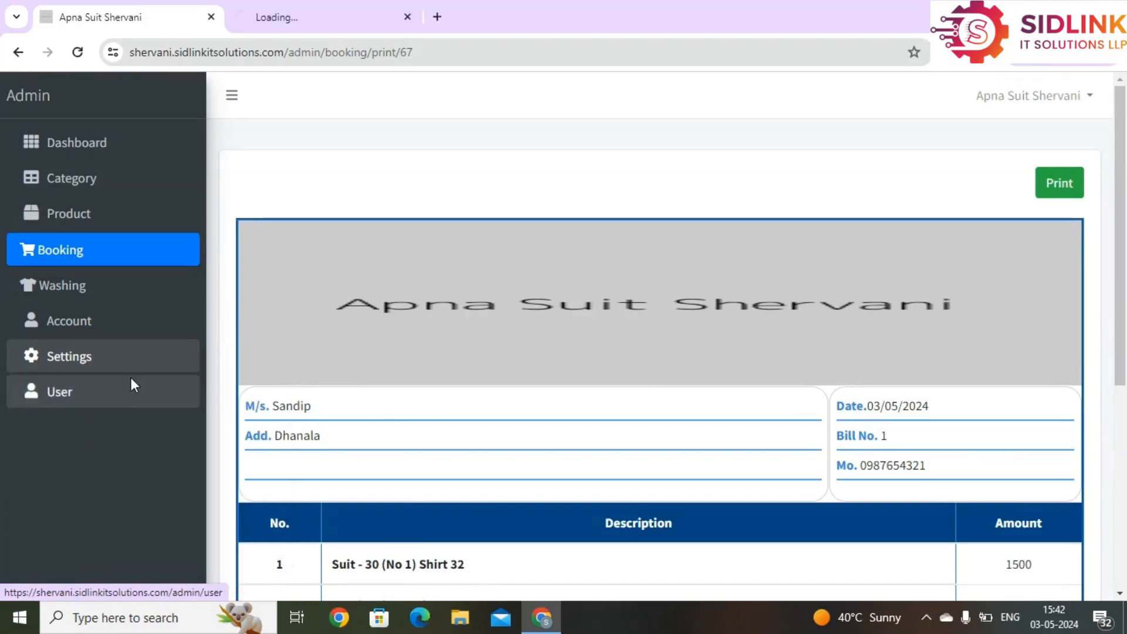
click(316, 17)
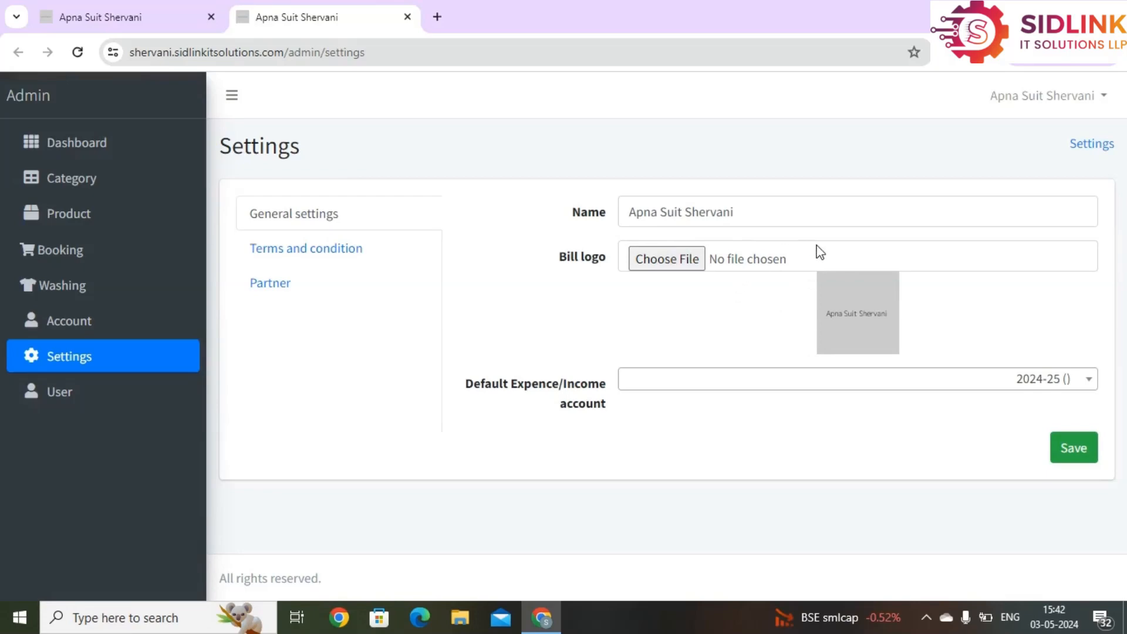
click(165, 16)
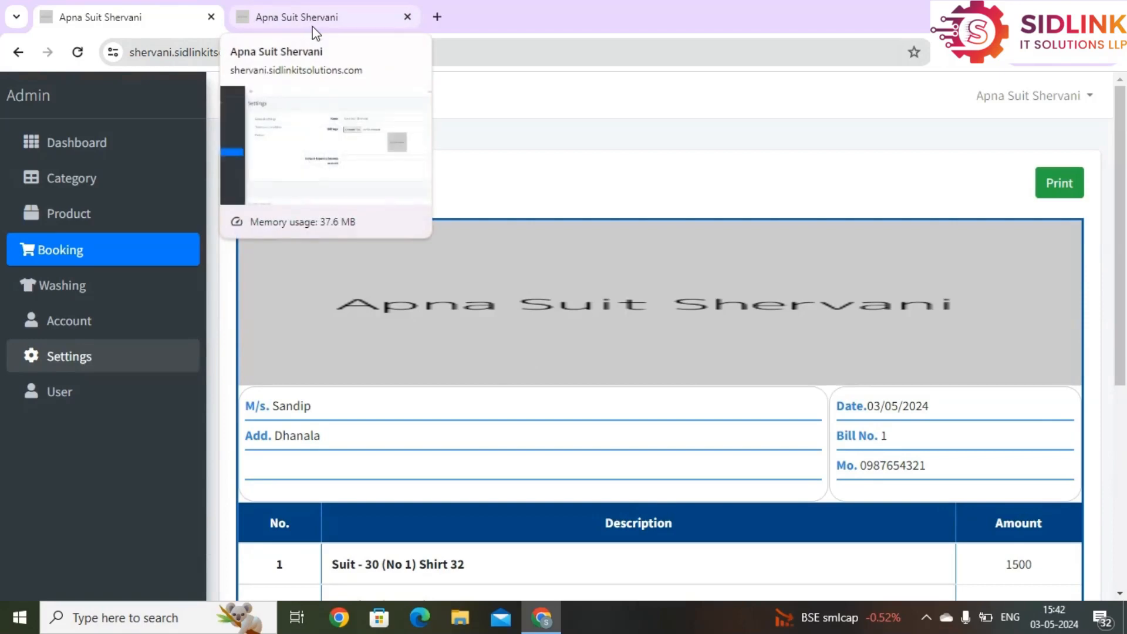
click(314, 32)
triple_click(665, 218)
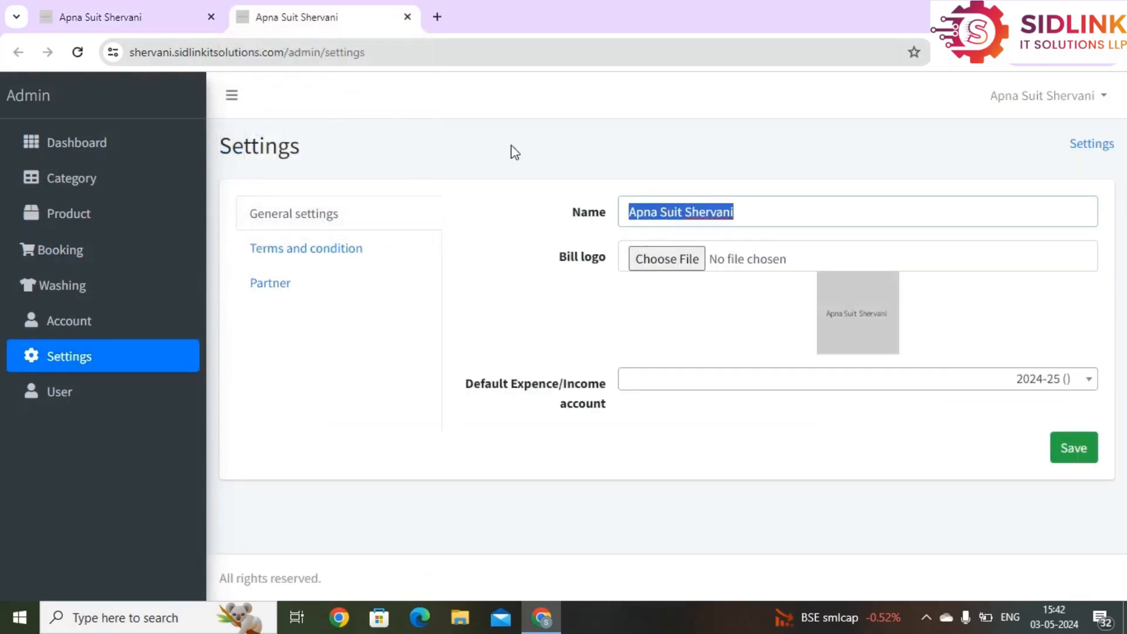
click(150, 28)
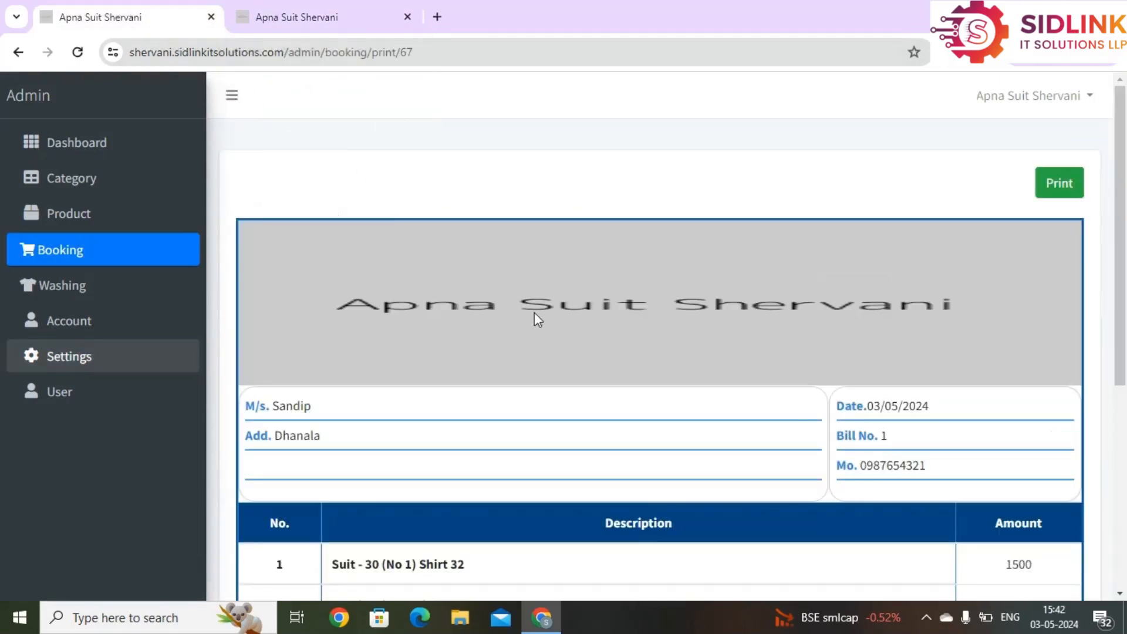
Step: Examine the bill's customer details, date, bill number, mobile number and the Suit and Choli item lines
scroll(534, 312, down, 3)
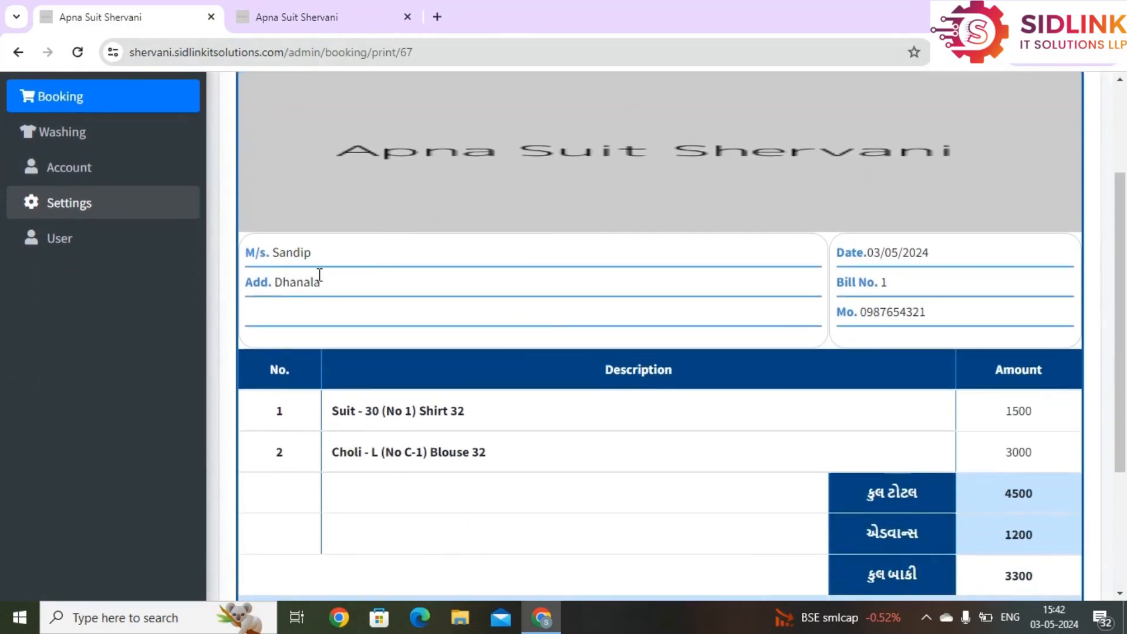
scroll(819, 228, down, 1)
scroll(834, 205, down, 1)
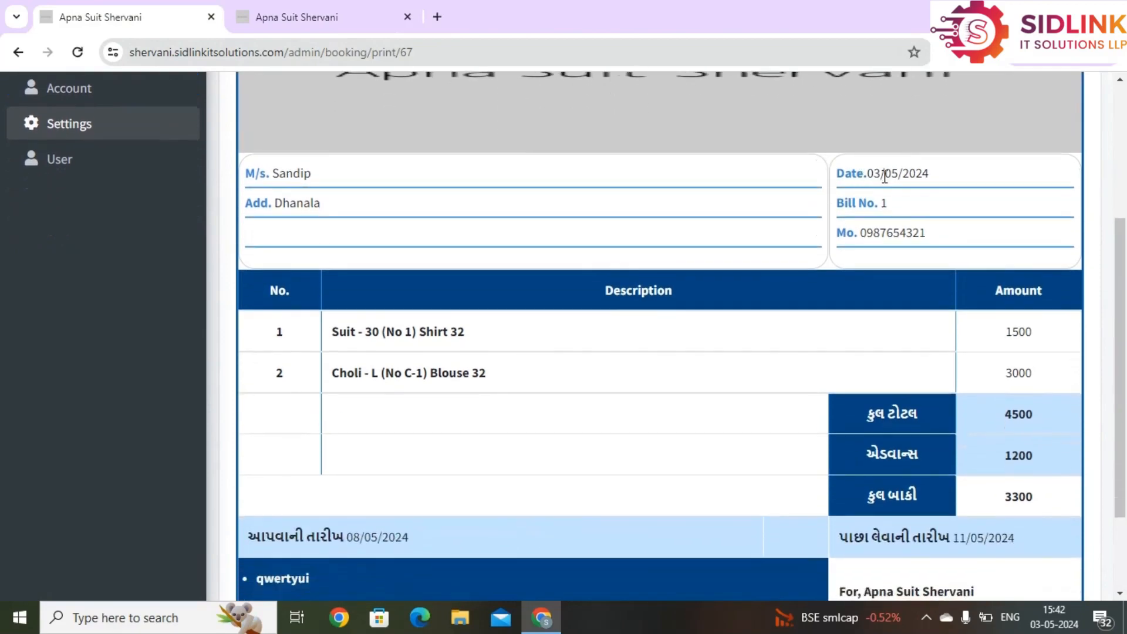
scroll(881, 179, down, 1)
triple_click(862, 193)
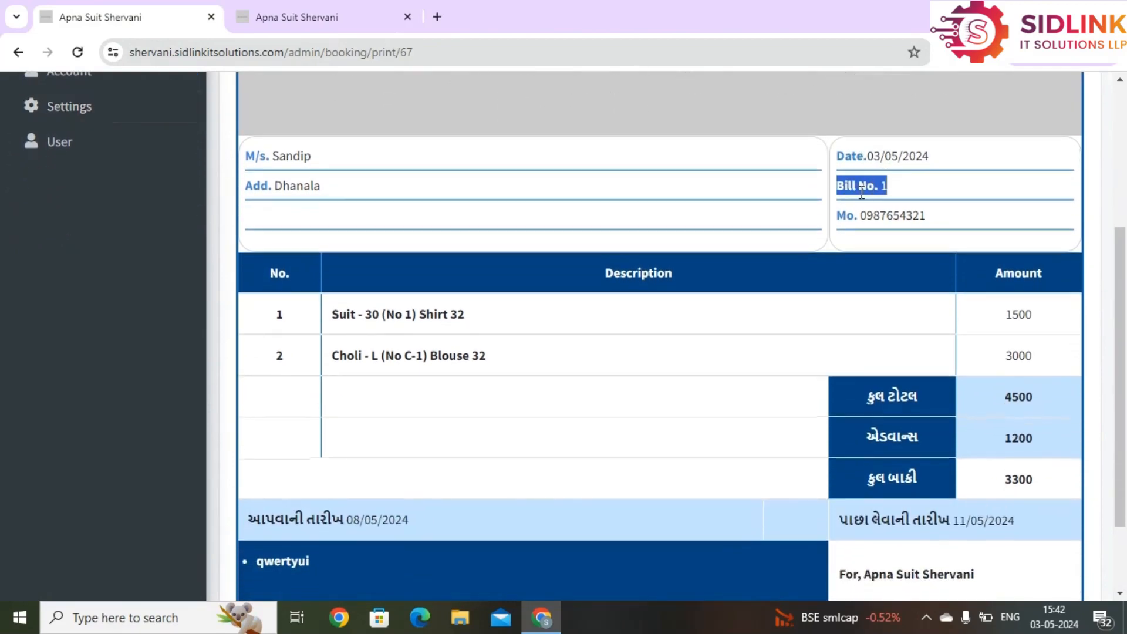
double_click(865, 215)
scroll(865, 213, down, 1)
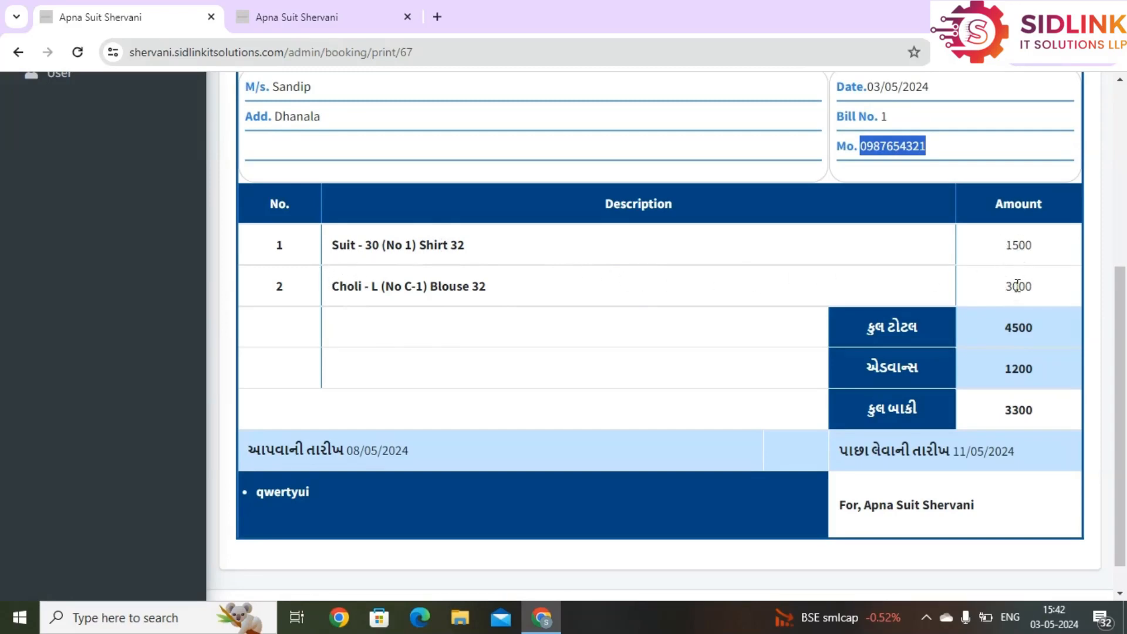
Step: Check the bill's total, advance and remaining amounts along with its delivery and return dates
double_click(1012, 339)
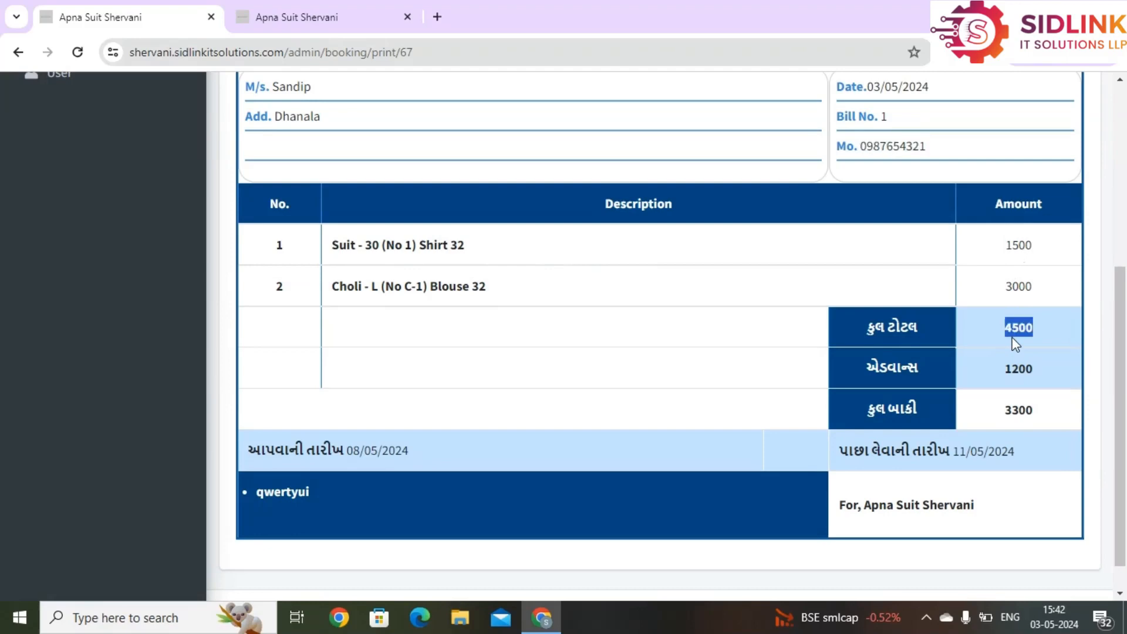
double_click(1014, 368)
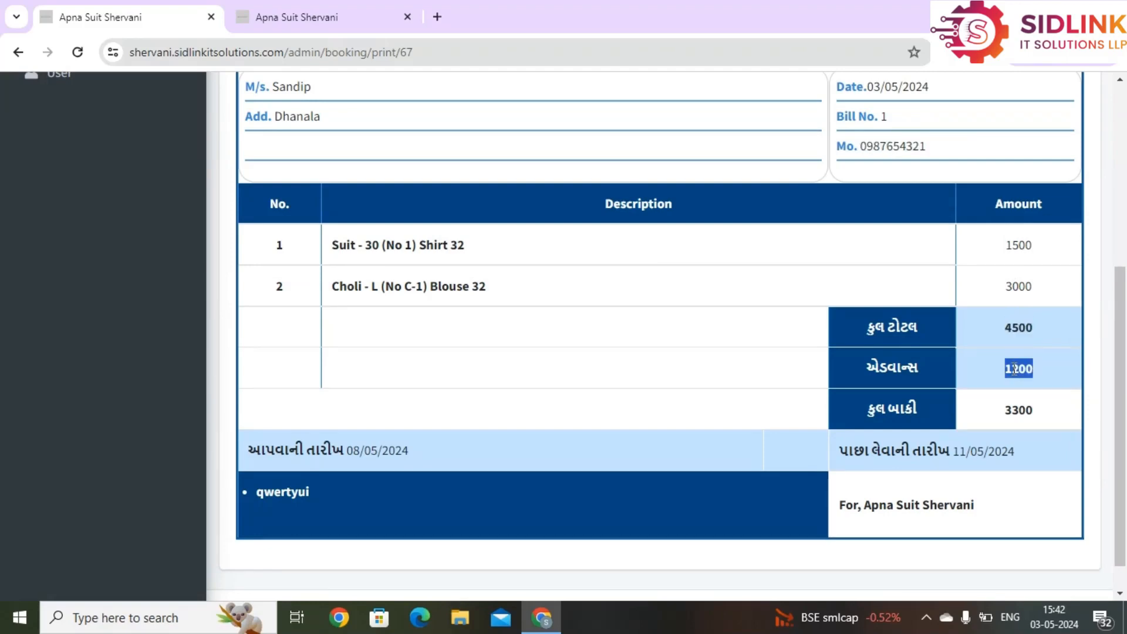
double_click(1010, 410)
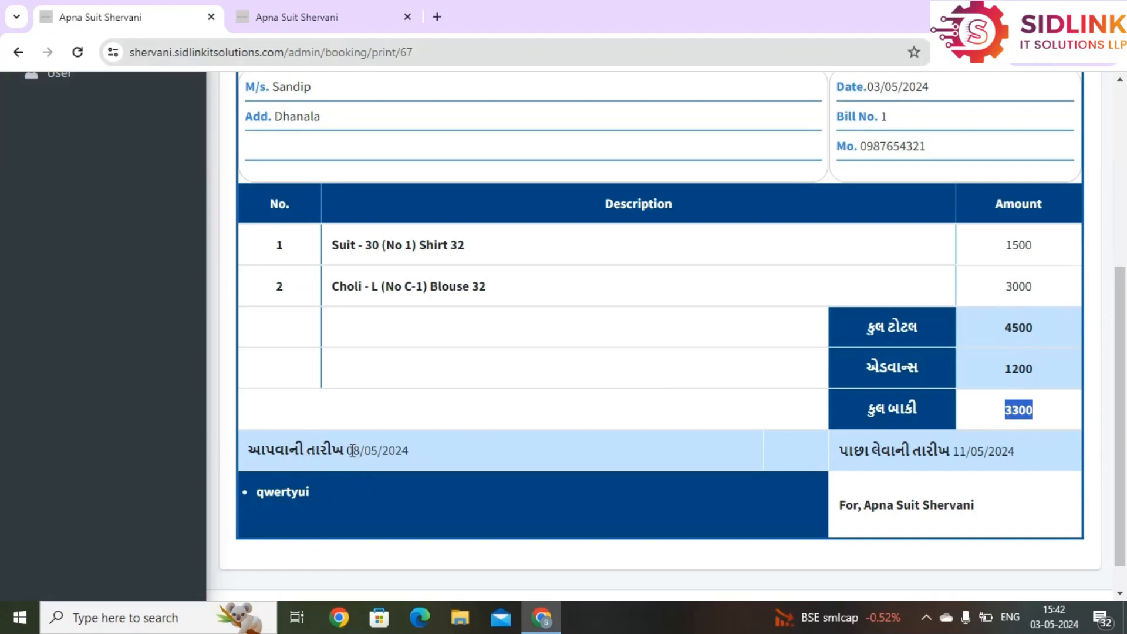
triple_click(965, 453)
click(965, 453)
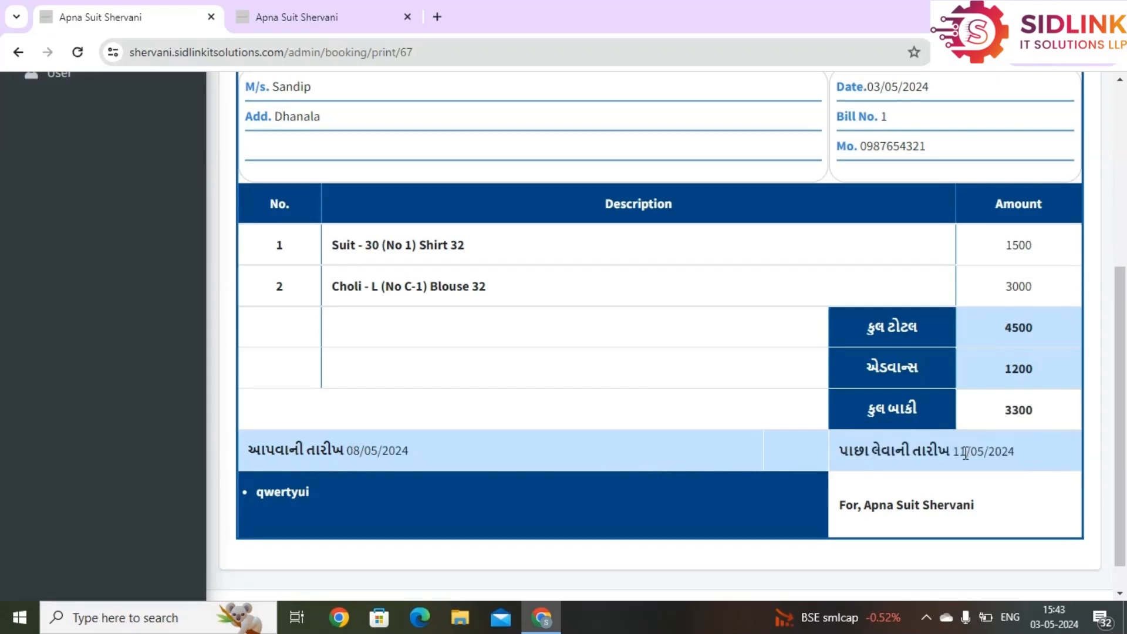
Step: Examine the shop name and terms at the foot of the bill and compare the terms with the Terms and condition settings
double_click(879, 507)
triple_click(880, 508)
scroll(881, 514, down, 1)
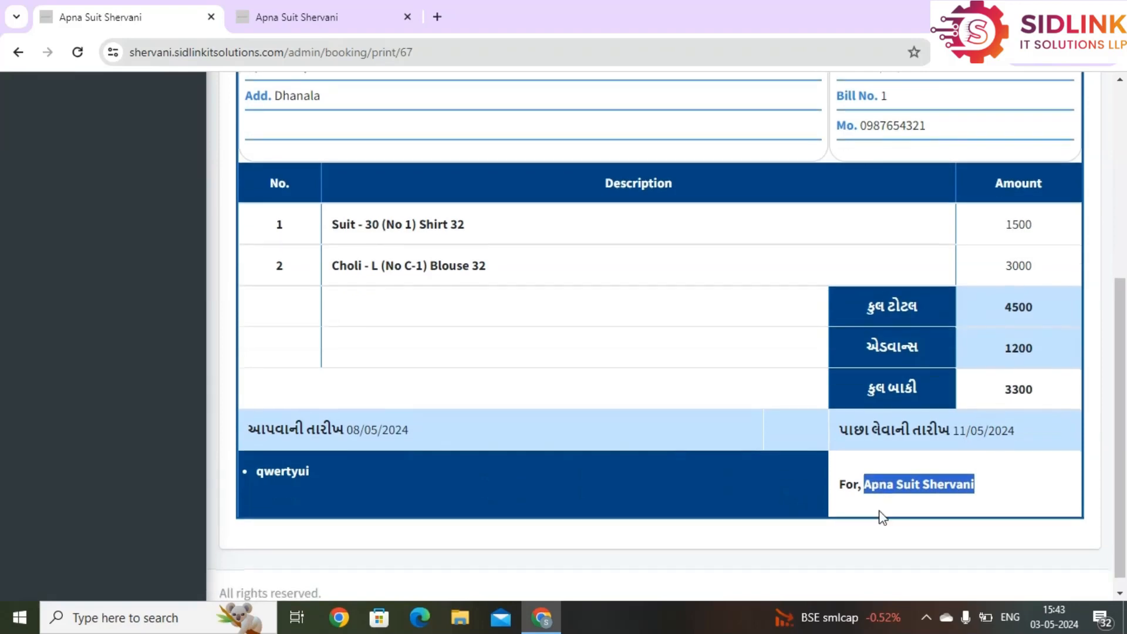
double_click(876, 488)
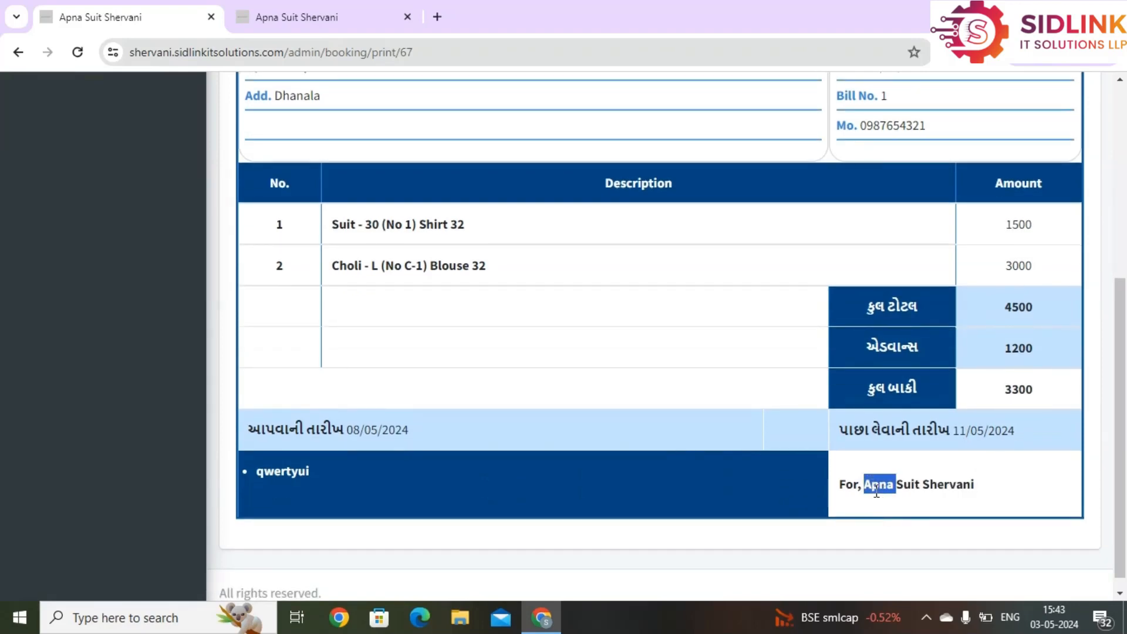
double_click(278, 476)
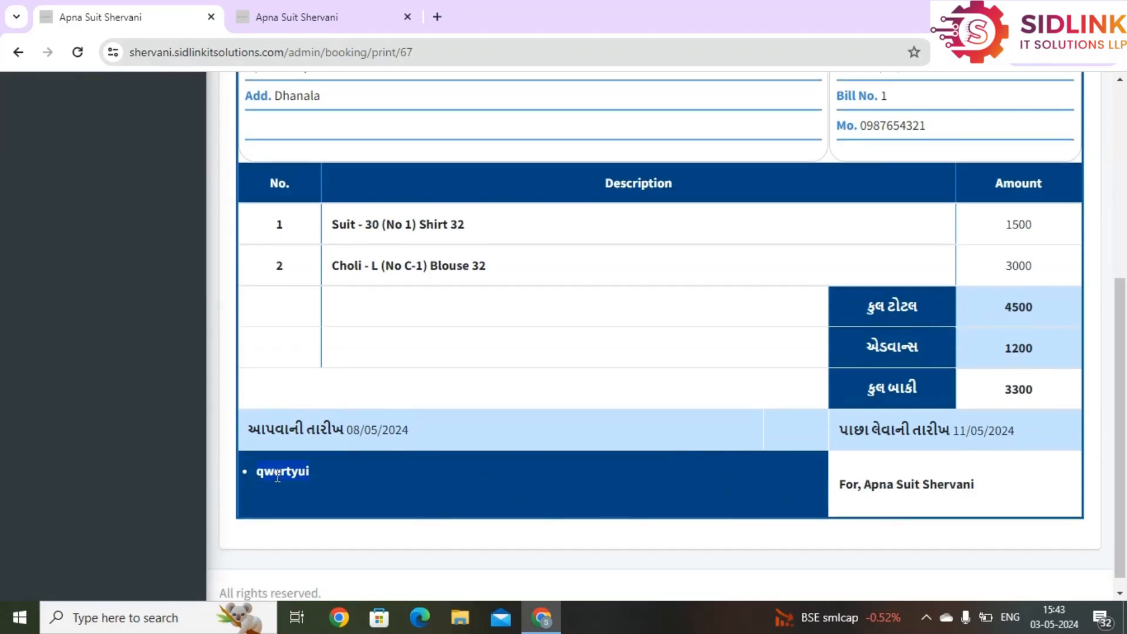
click(303, 13)
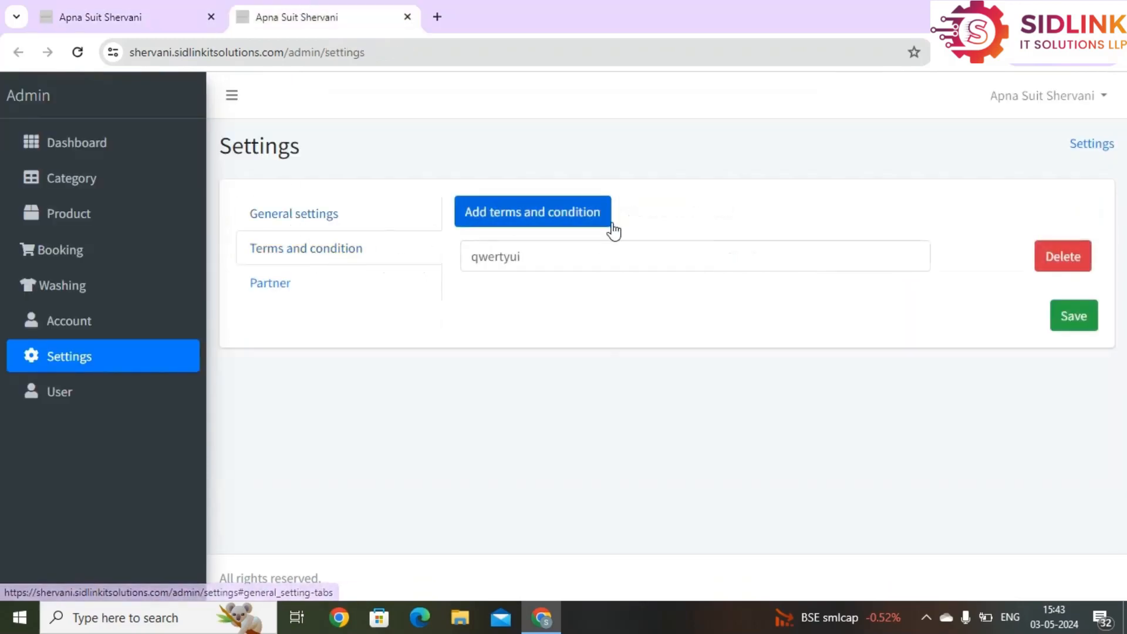
click(104, 30)
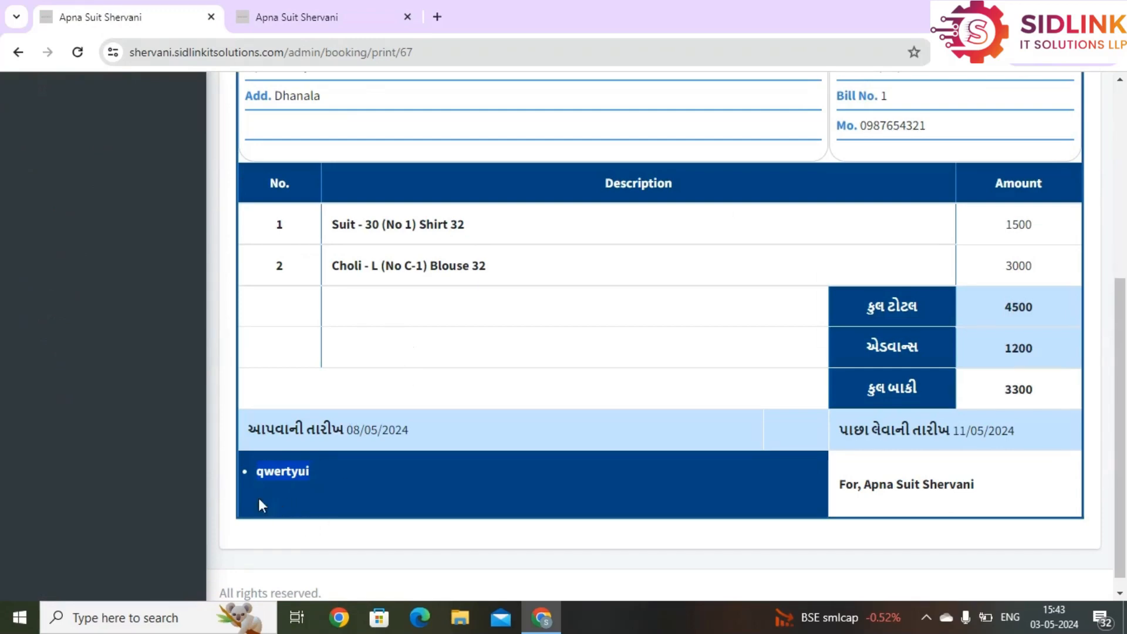
Step: Print the bill to a PDF with background graphics enabled and save it in the Downloads folder under the suggested file name
scroll(262, 505, up, 6)
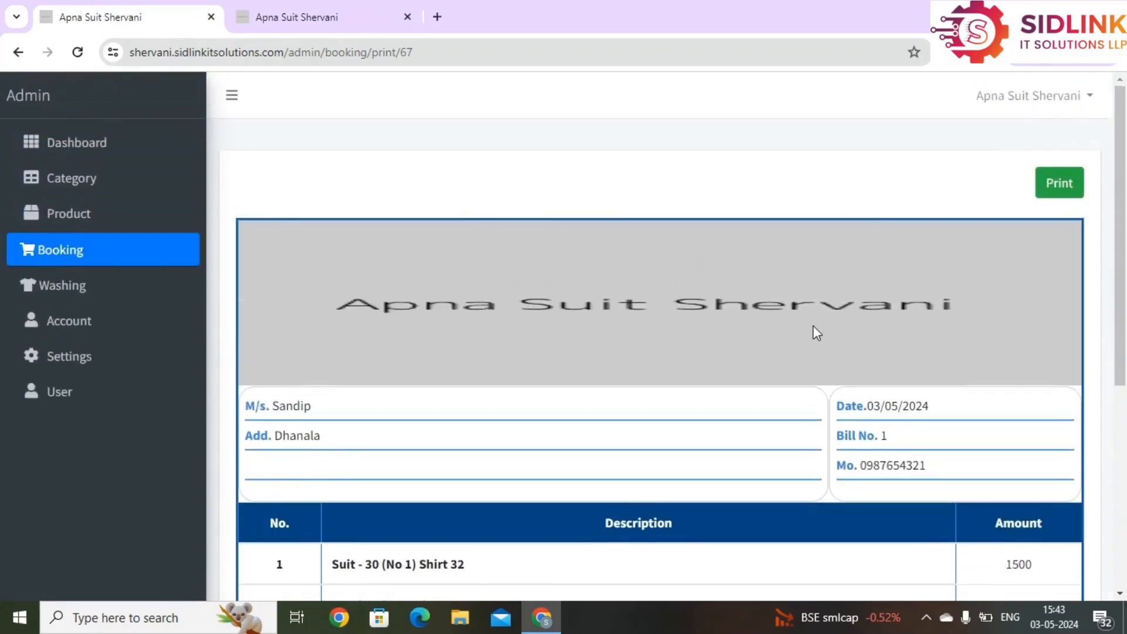
click(1044, 201)
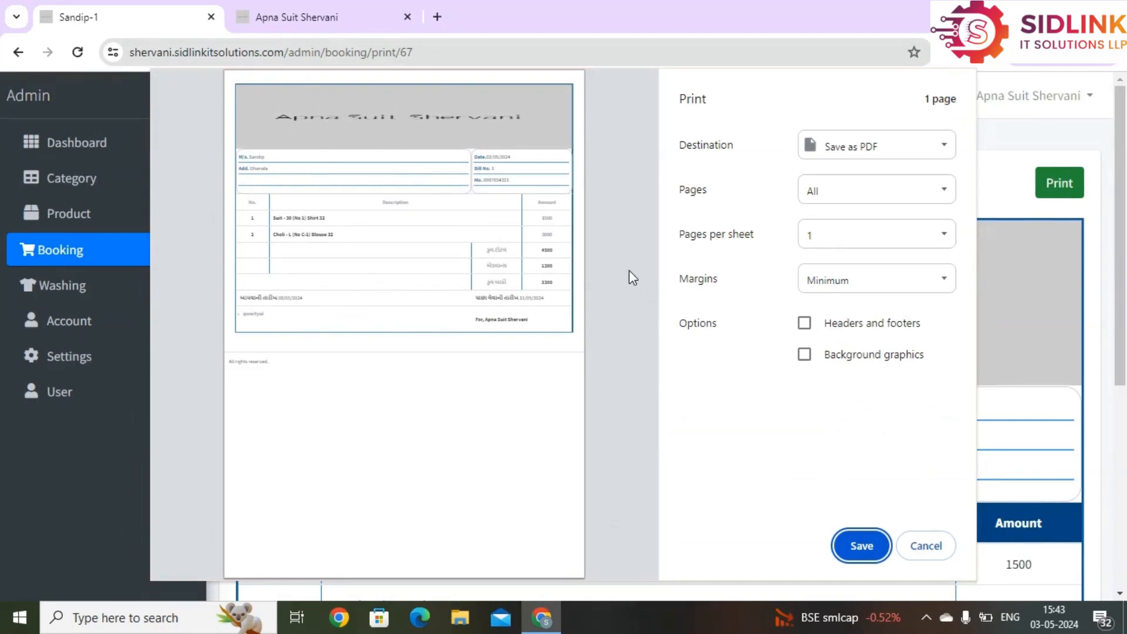
click(804, 355)
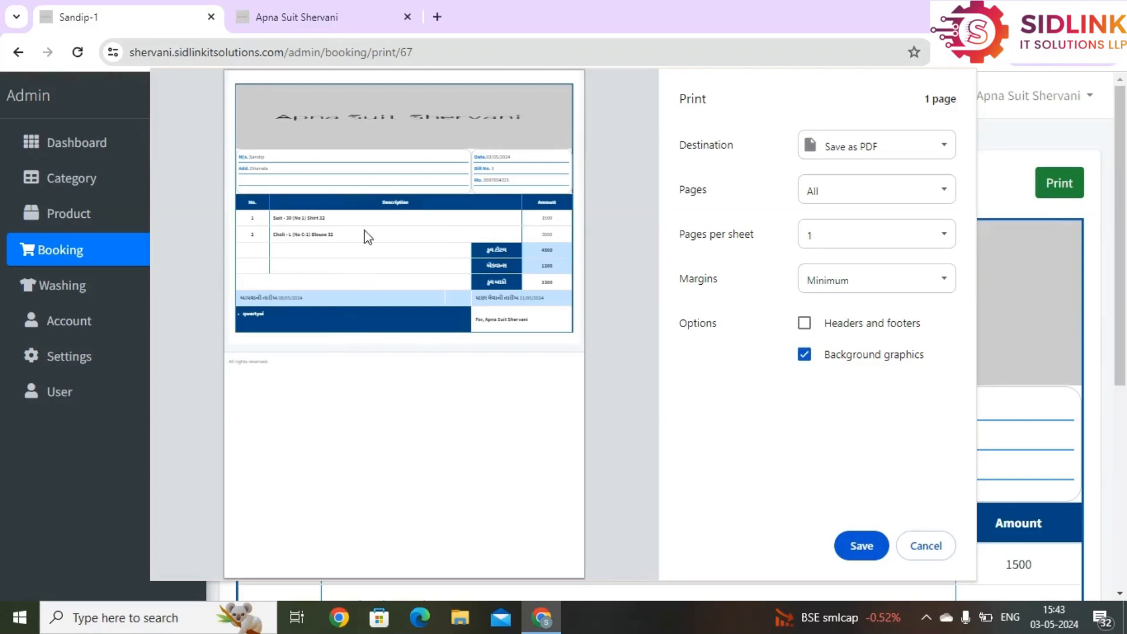
click(859, 547)
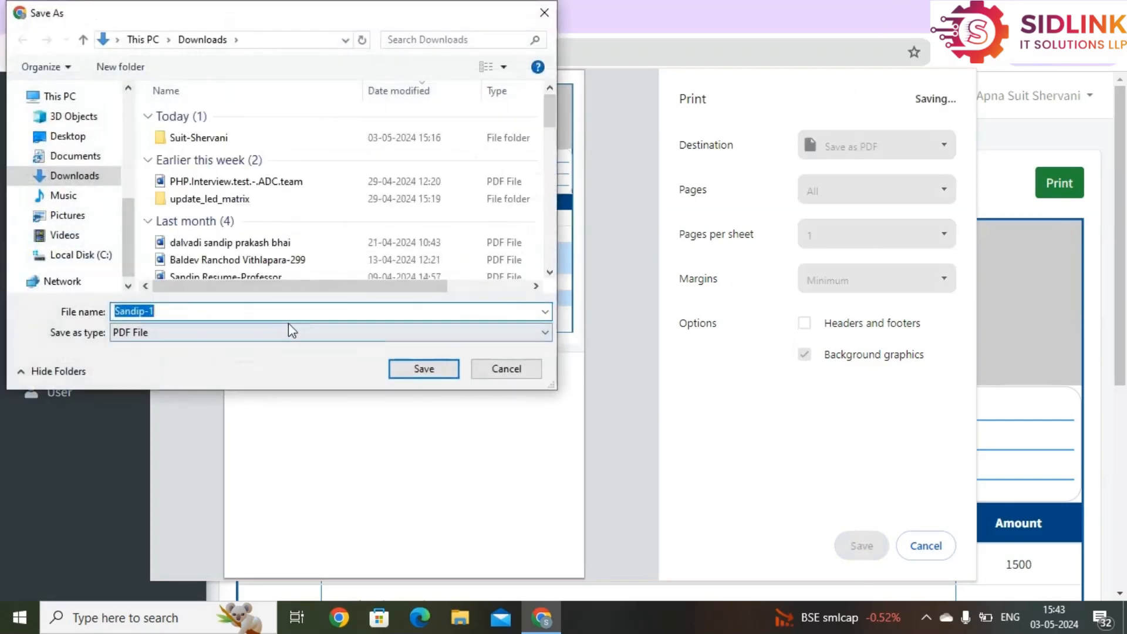
click(422, 370)
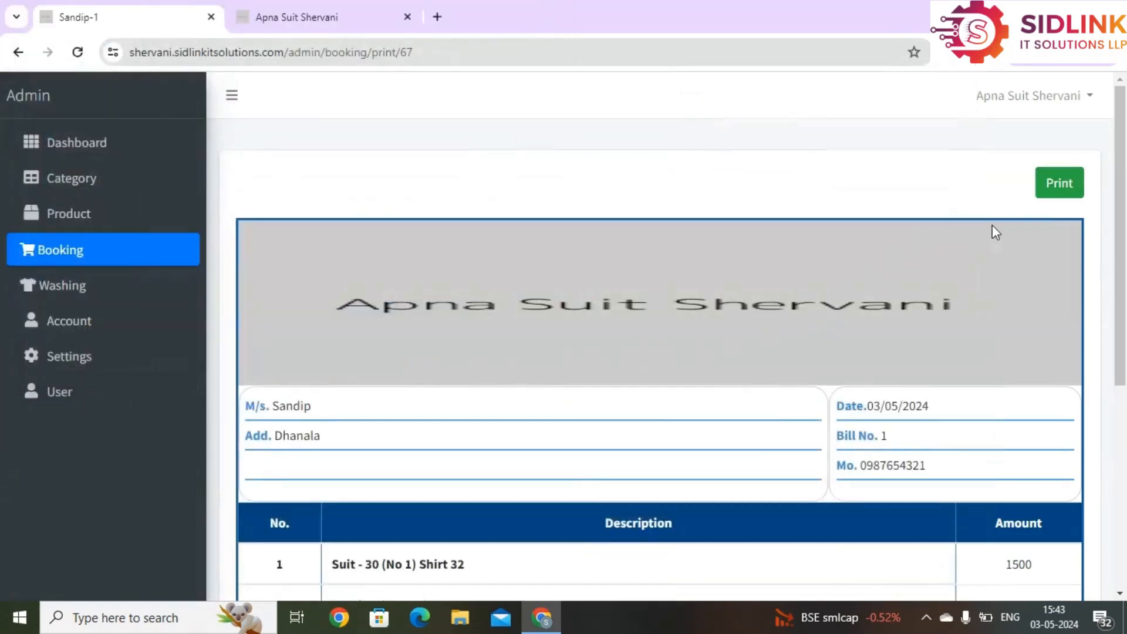
click(1051, 188)
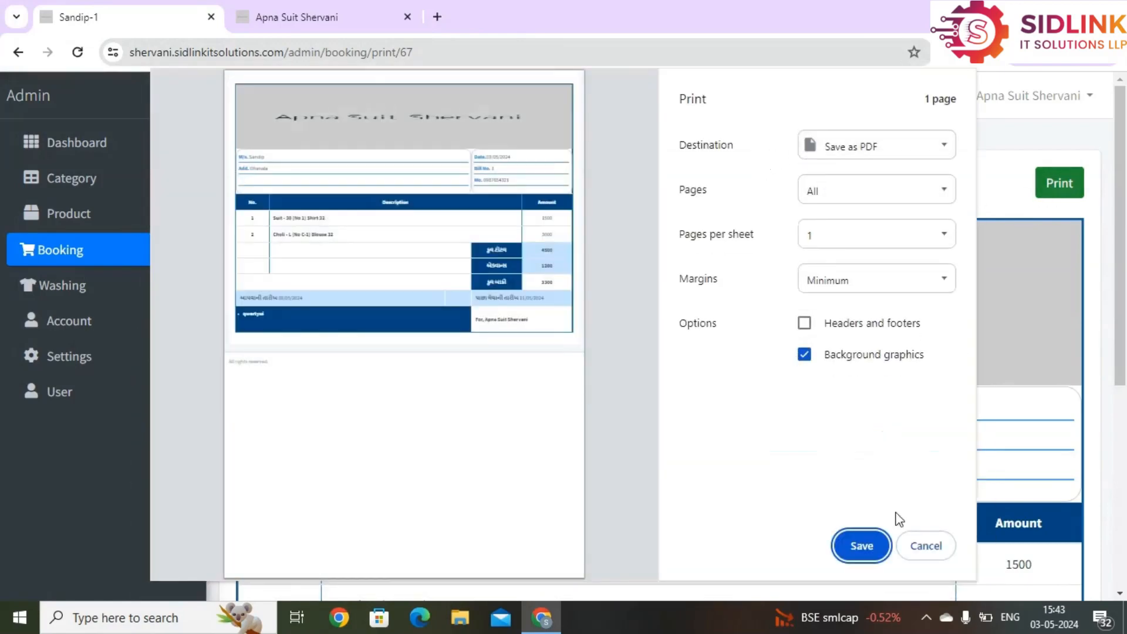
click(925, 550)
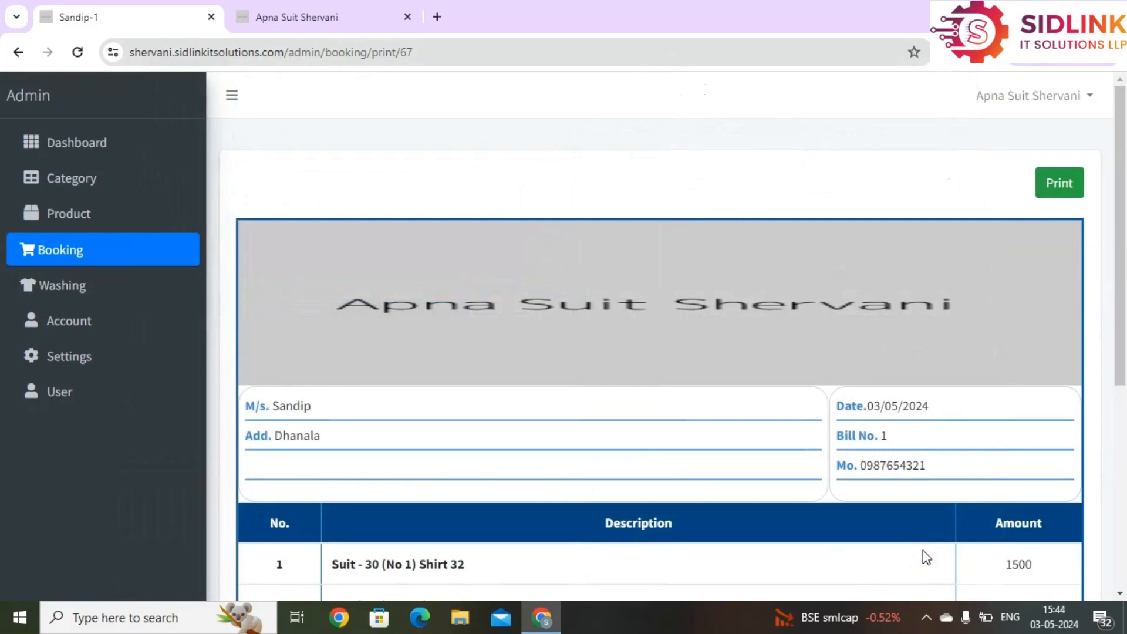
Step: Find the saved bill PDF in the Downloads folder using File Explorer, open it in a new Chrome tab and review it
key(super+w)
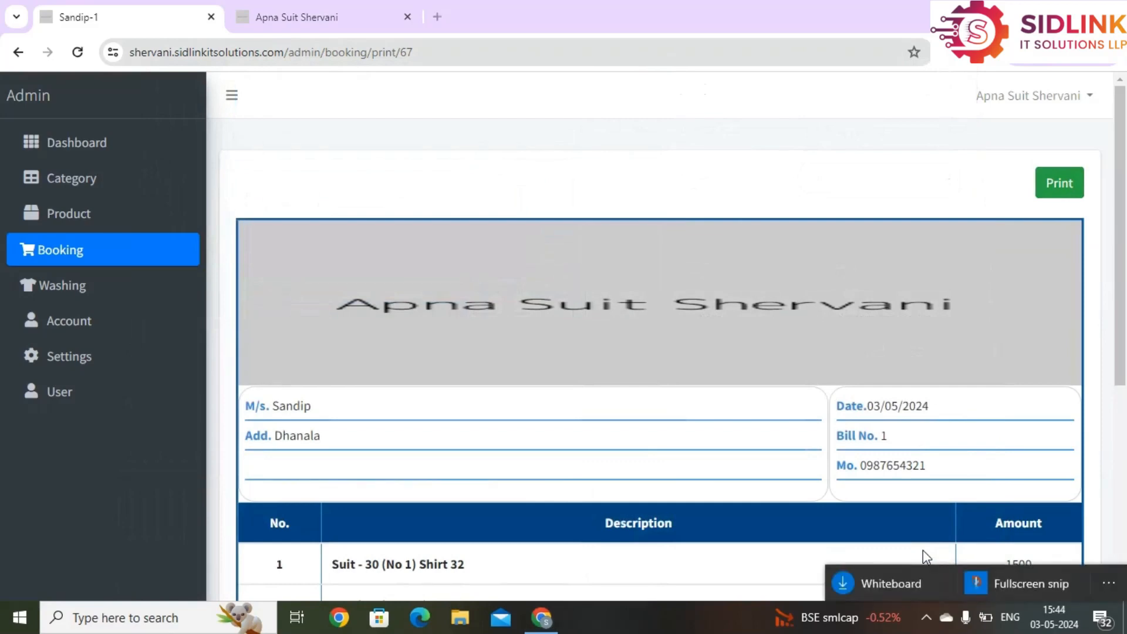
key(super+e)
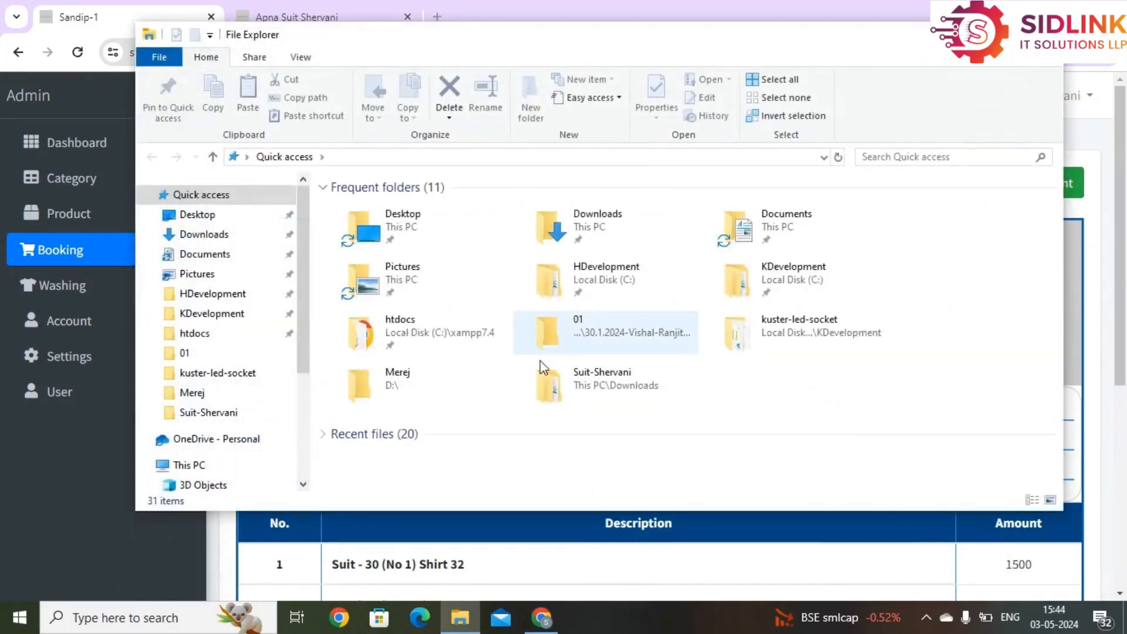
click(205, 234)
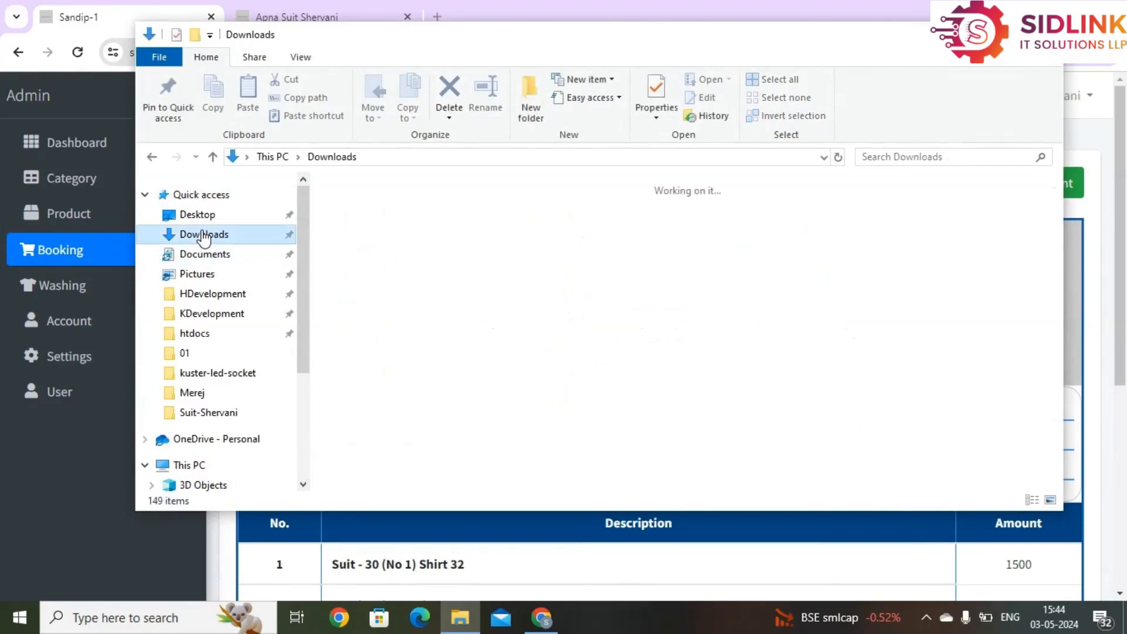
click(355, 227)
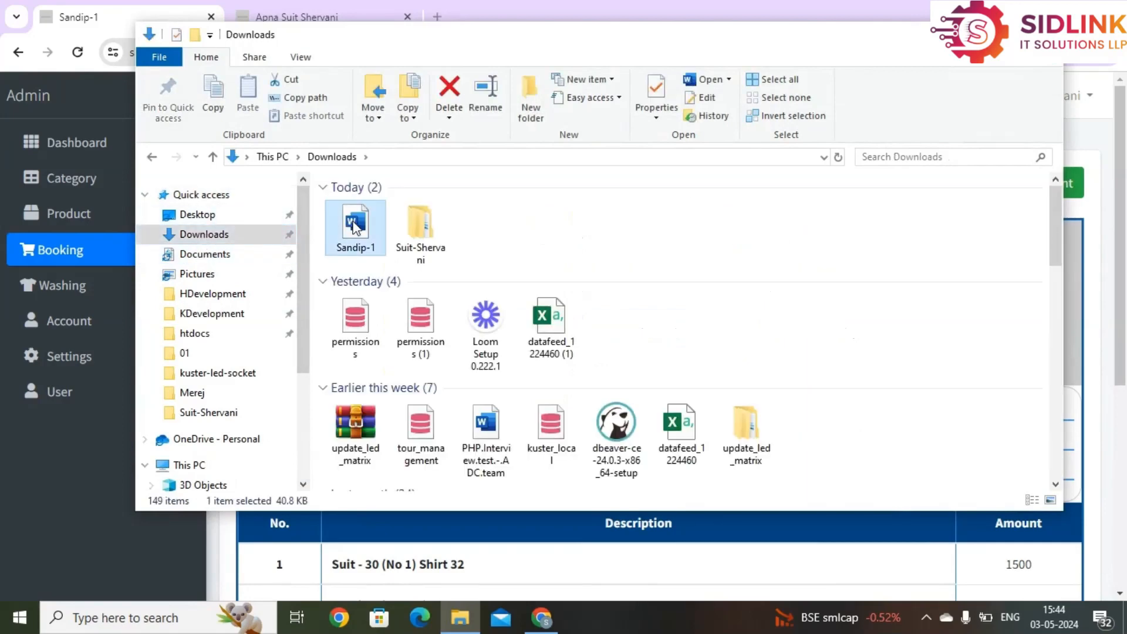
drag(354, 227, 439, 18)
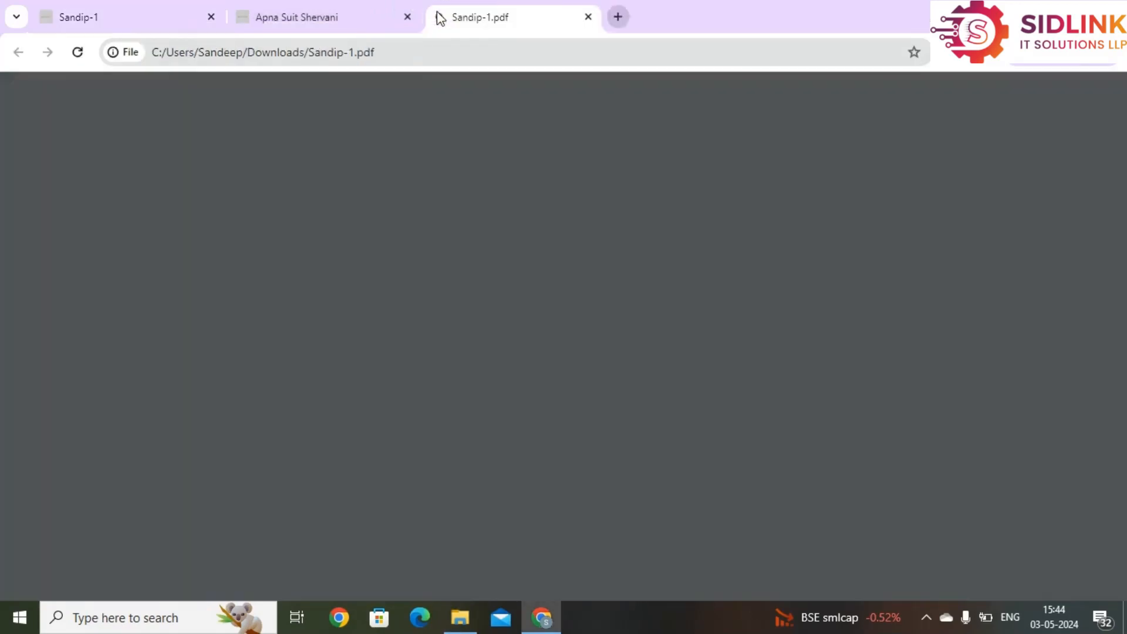
scroll(446, 226, down, 1)
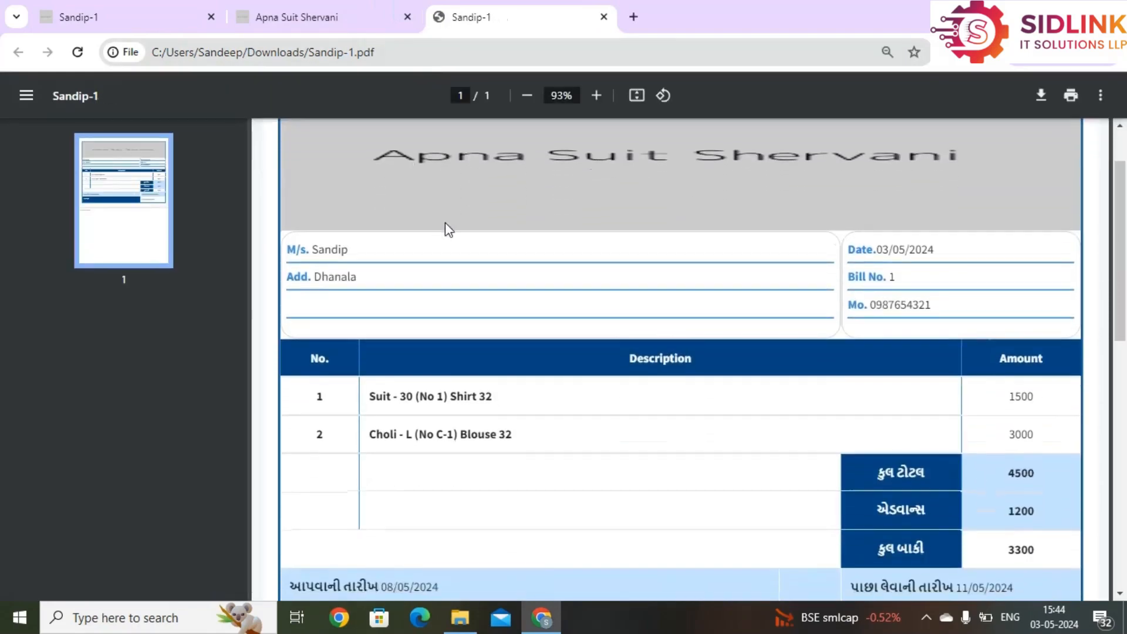
Step: Look through the rest of the saved bill PDF and close it
scroll(445, 223, down, 10)
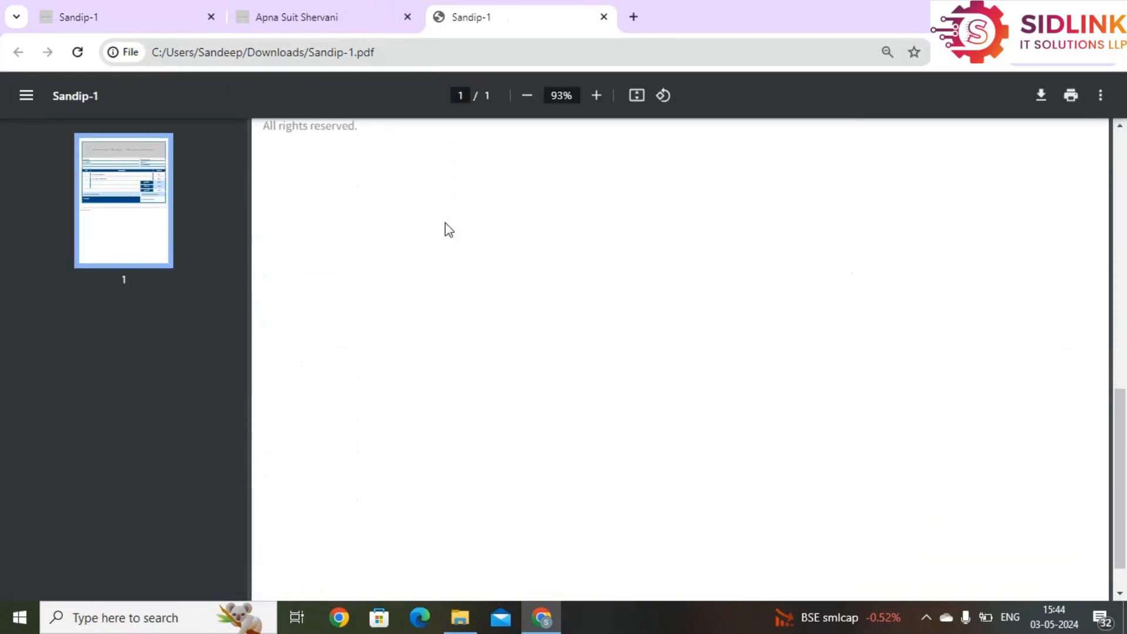
scroll(444, 223, up, 6)
click(603, 17)
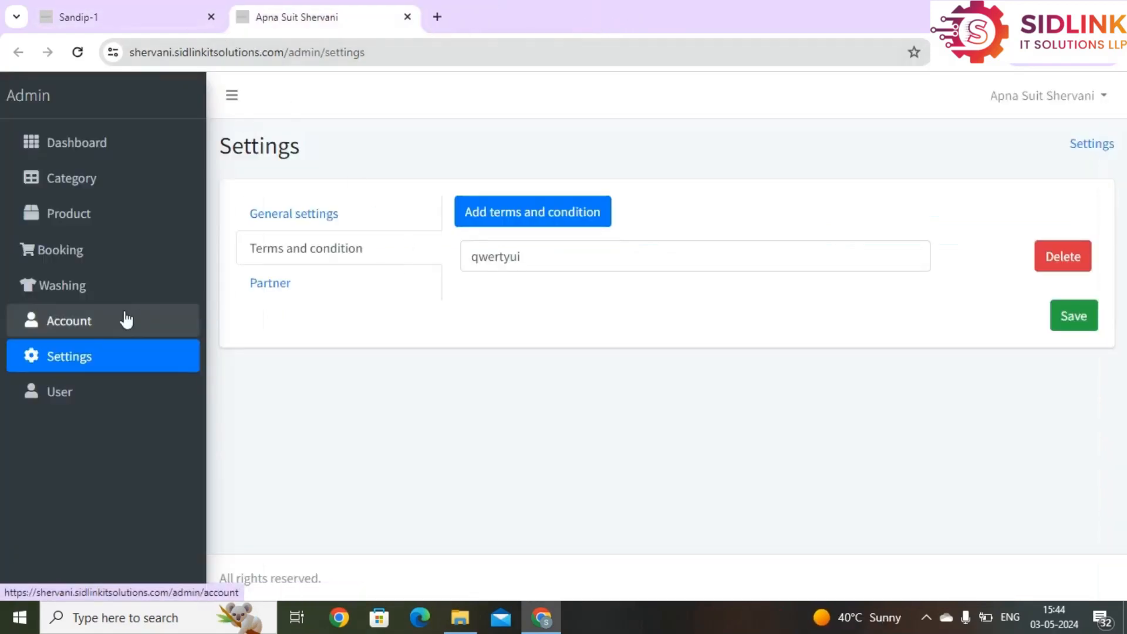
Step: Start a new booking and enter the customer's name and the village Halvad
click(107, 264)
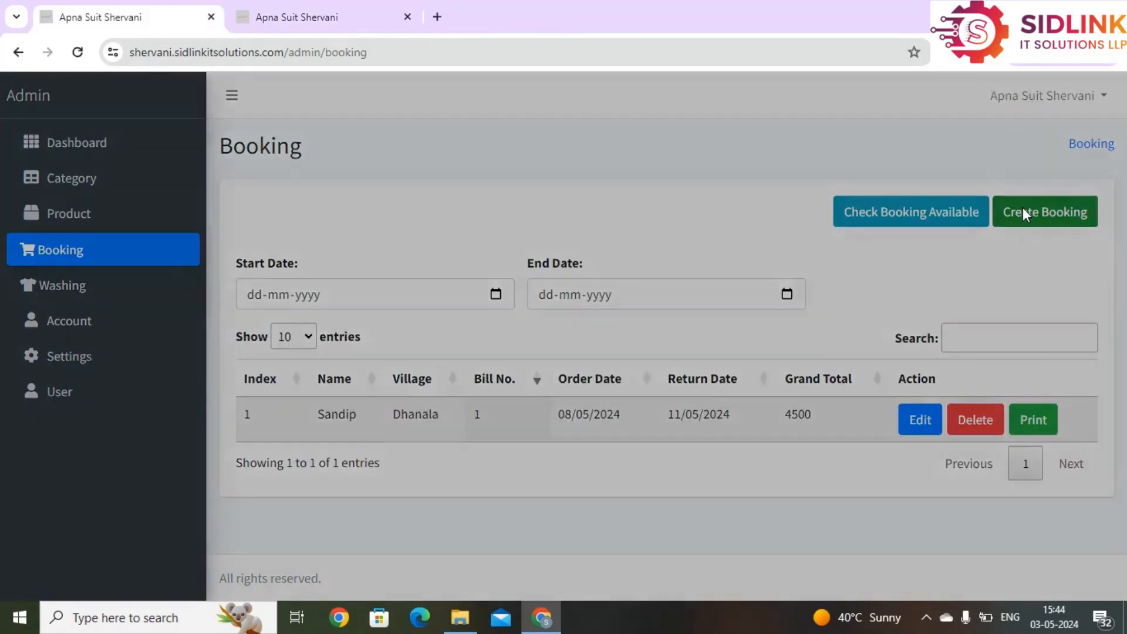
click(1023, 212)
click(382, 210)
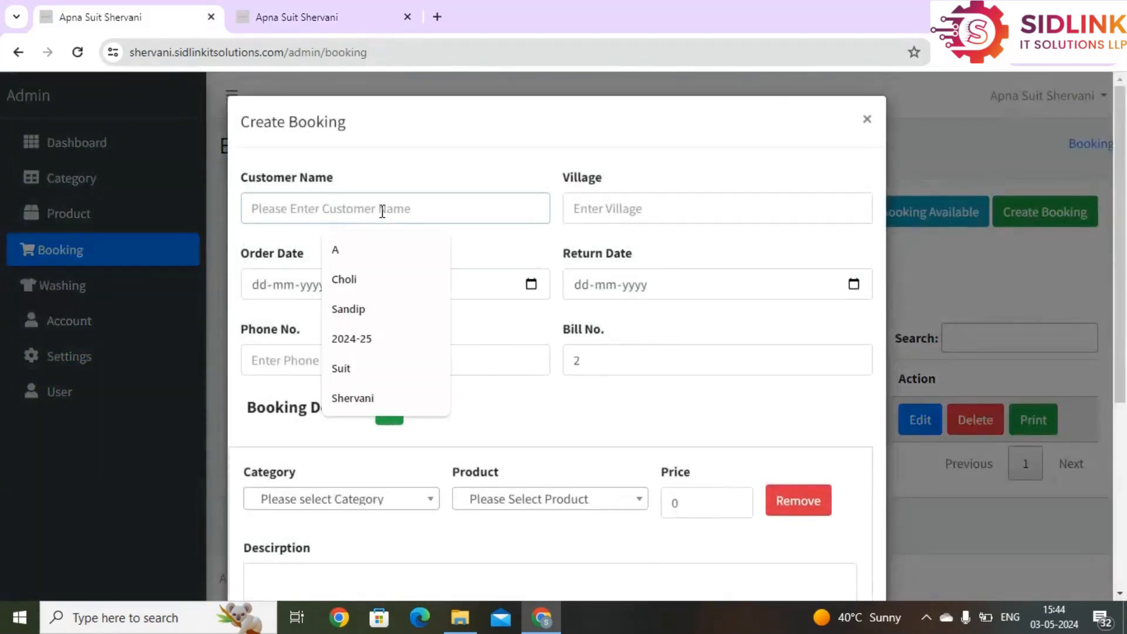
text(Anil)
key(Tab)
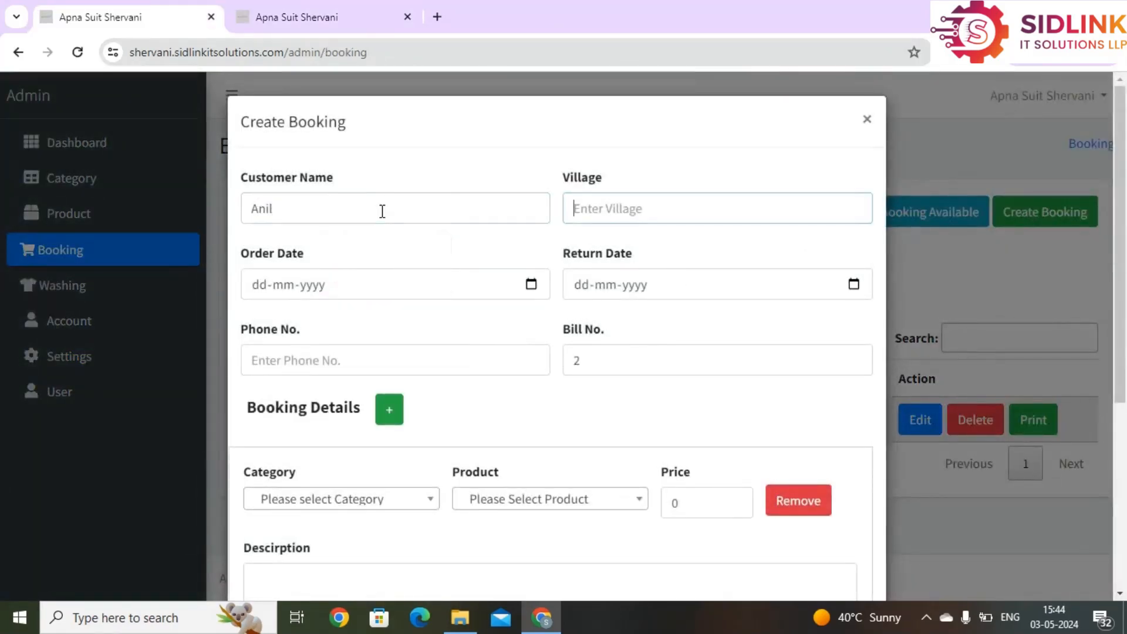
text(Halv)
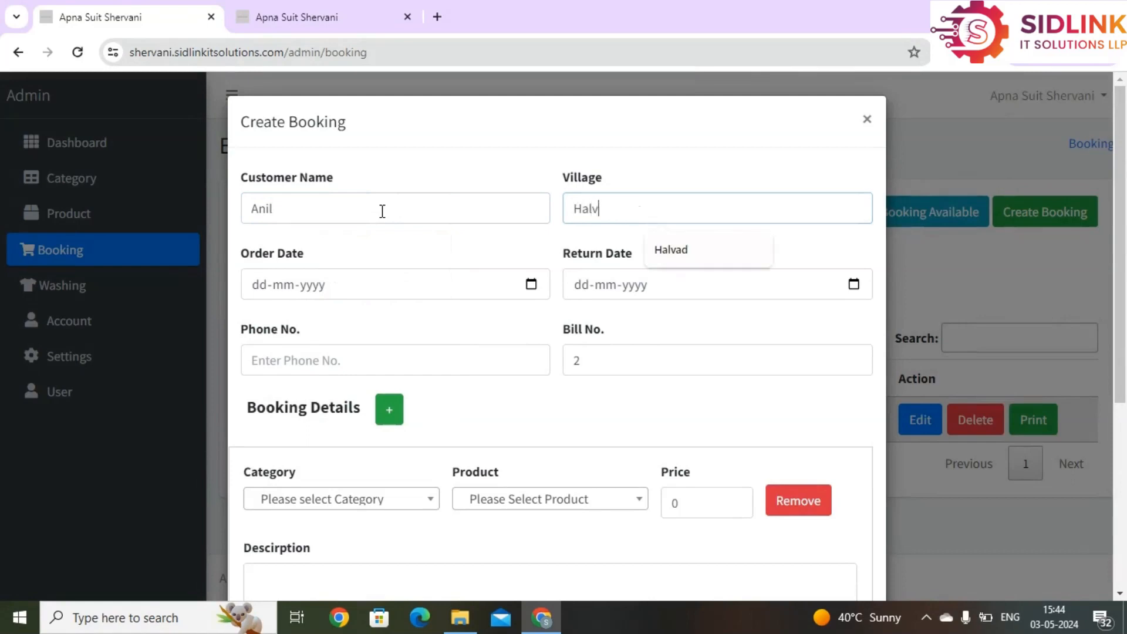
text(ad)
key(Tab)
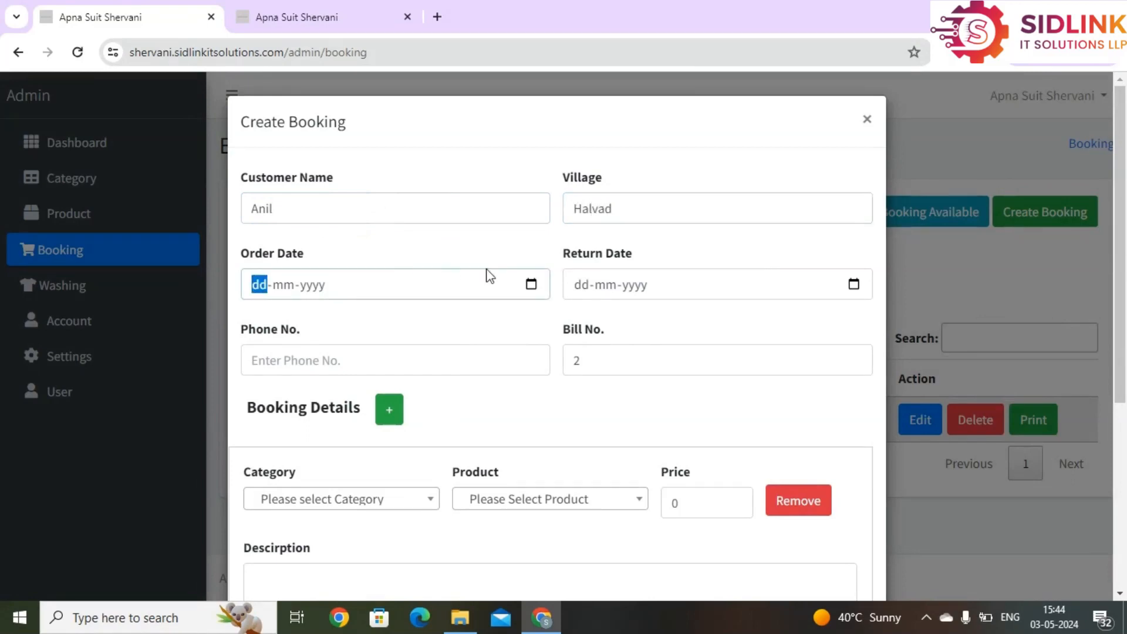
Step: Set the booking's order date to 11-05-2024 and return date to 14-05-2024, and enter the customer's phone number
click(531, 285)
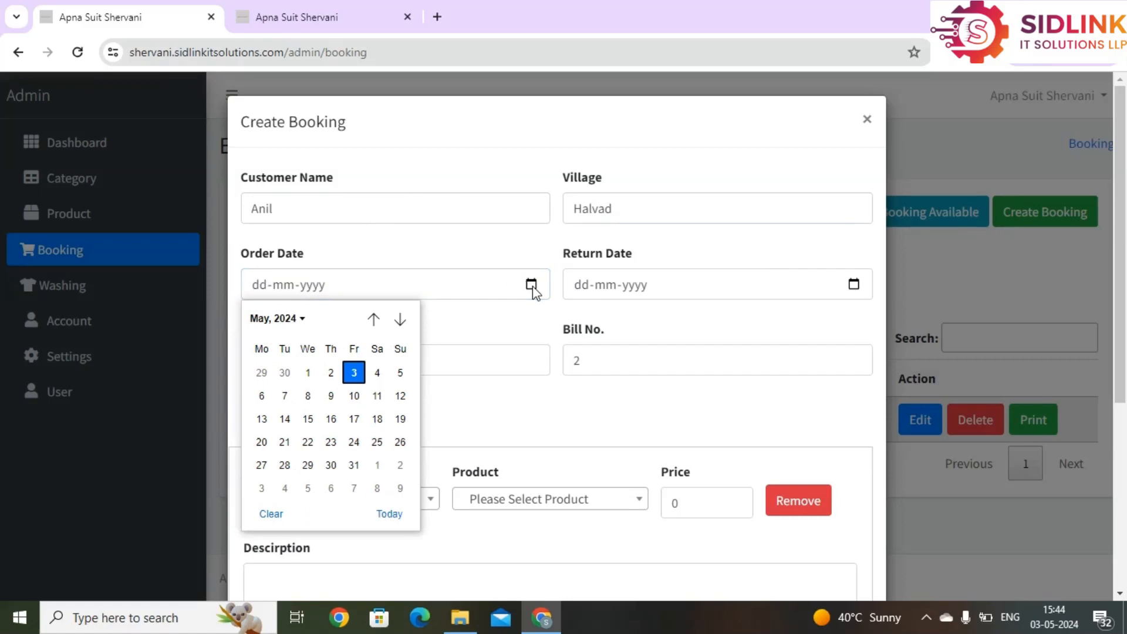
click(377, 396)
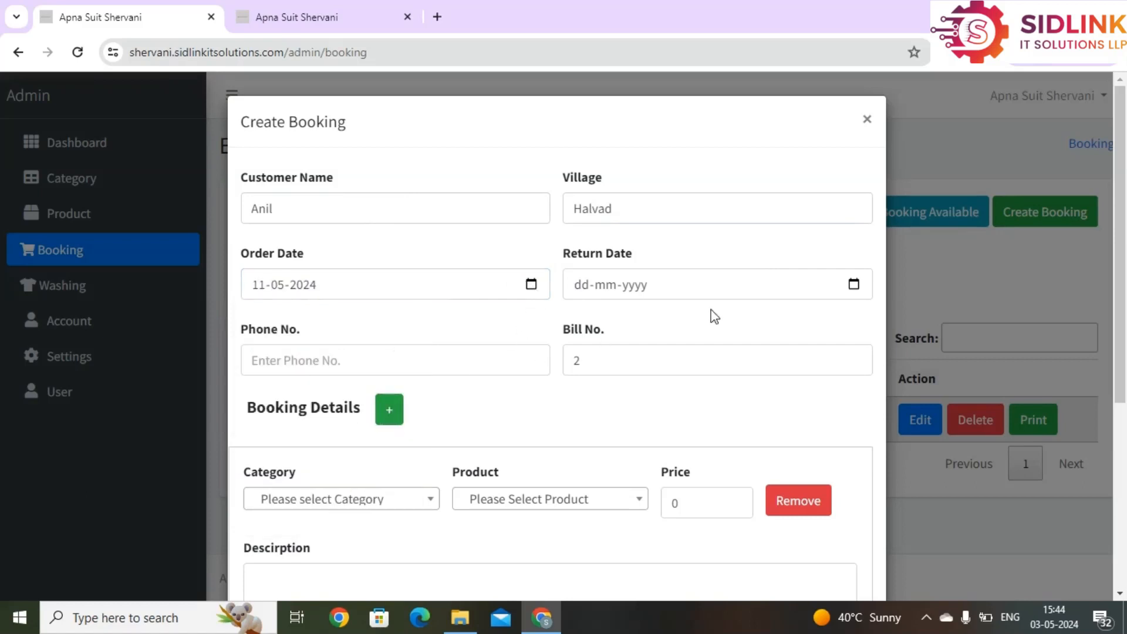
click(854, 285)
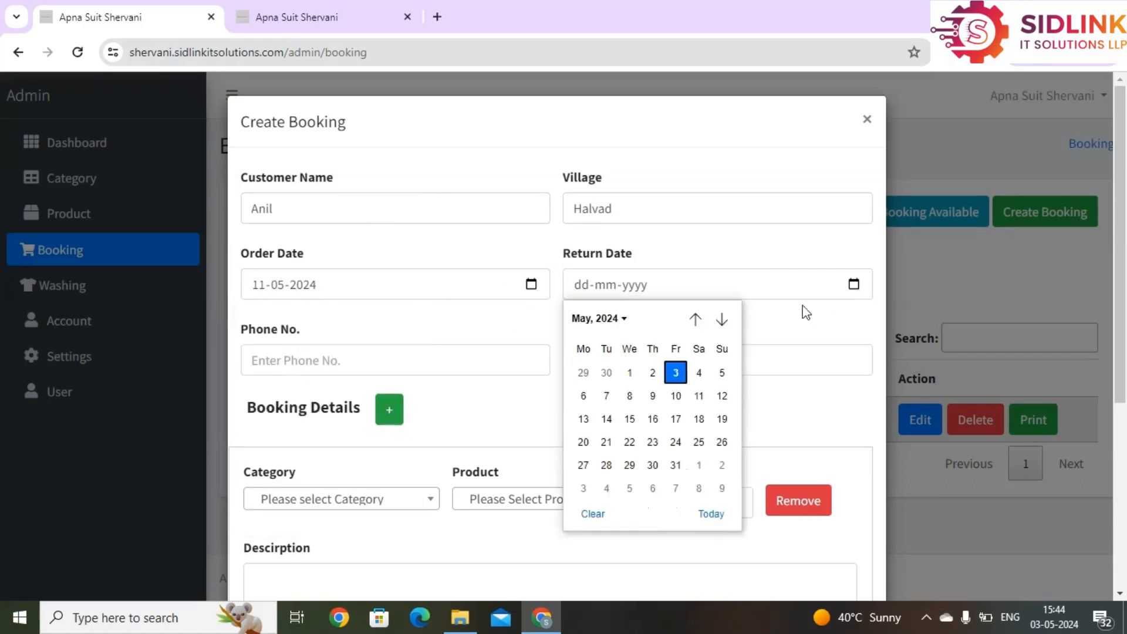
click(606, 419)
scroll(608, 428, down, 2)
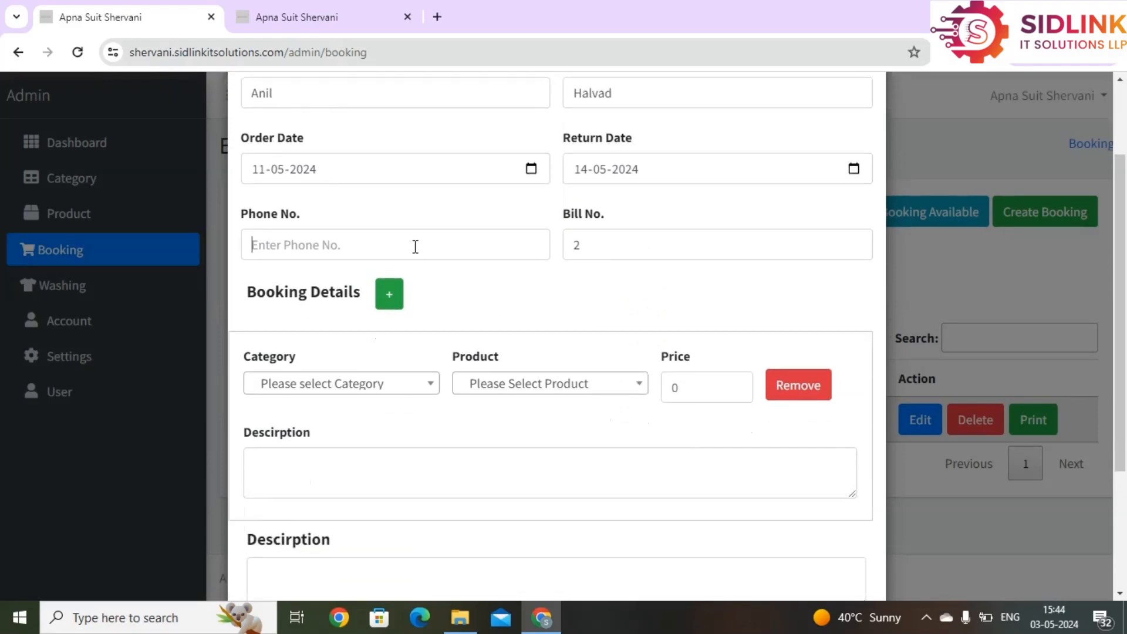
click(415, 247)
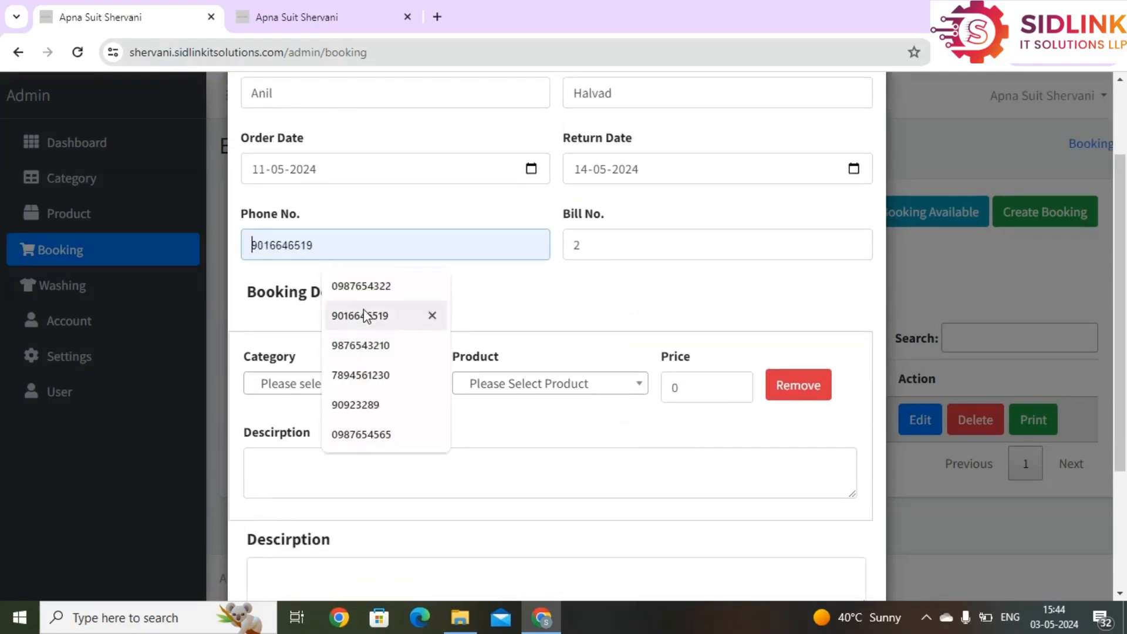
text(0987654321)
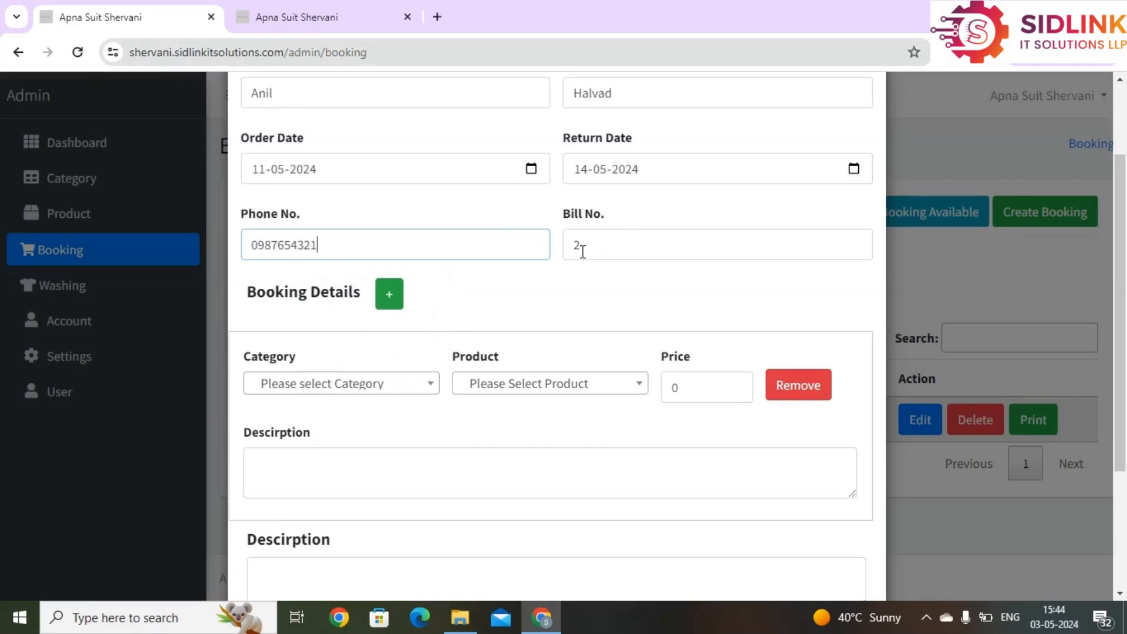
Step: Choose category Suit and product (1,Size:30) for the first booking item
scroll(364, 390, down, 2)
click(320, 235)
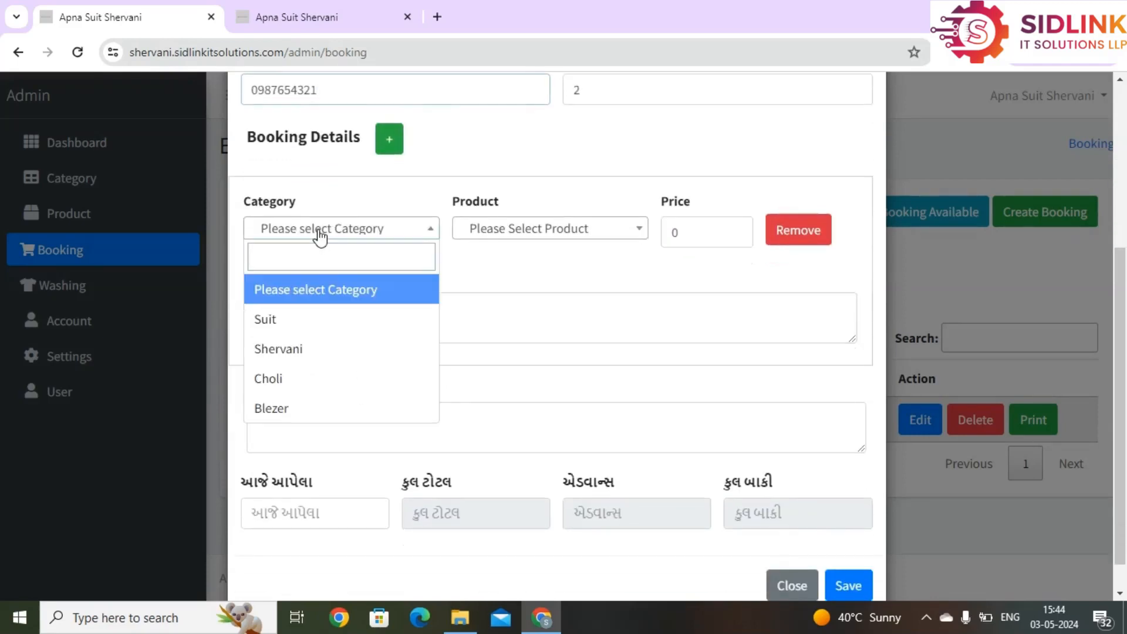
click(281, 330)
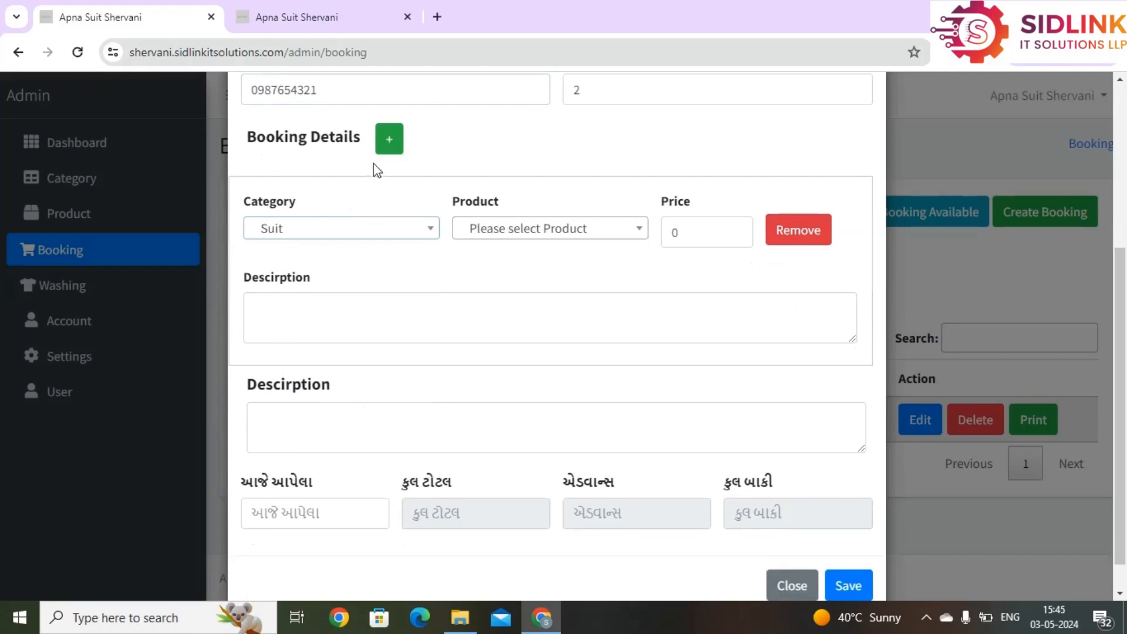
click(498, 237)
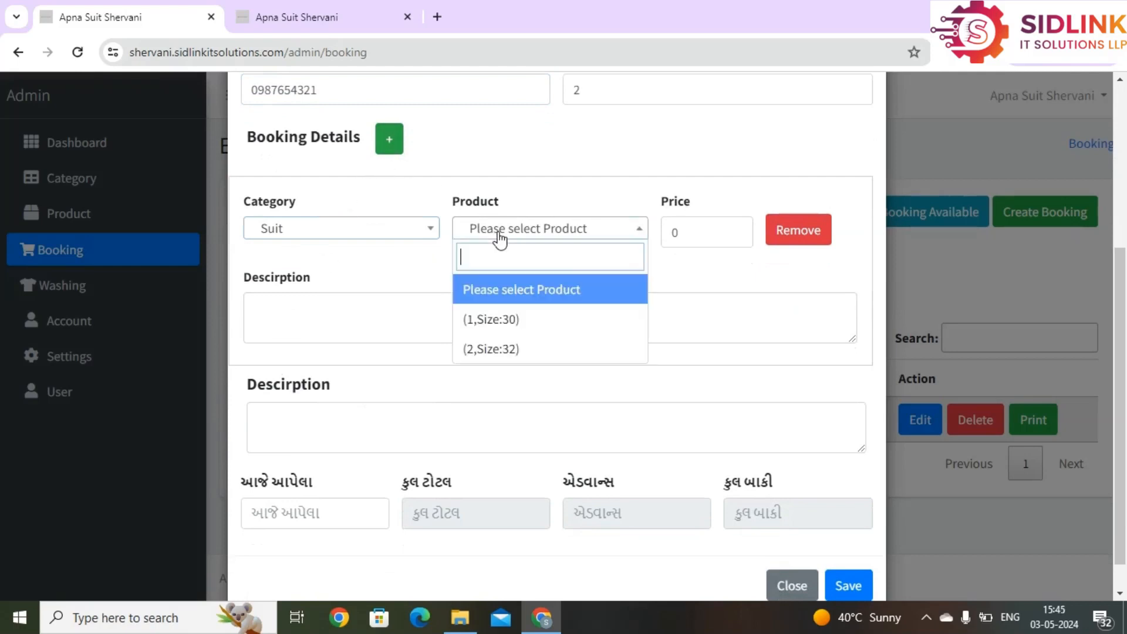
click(477, 318)
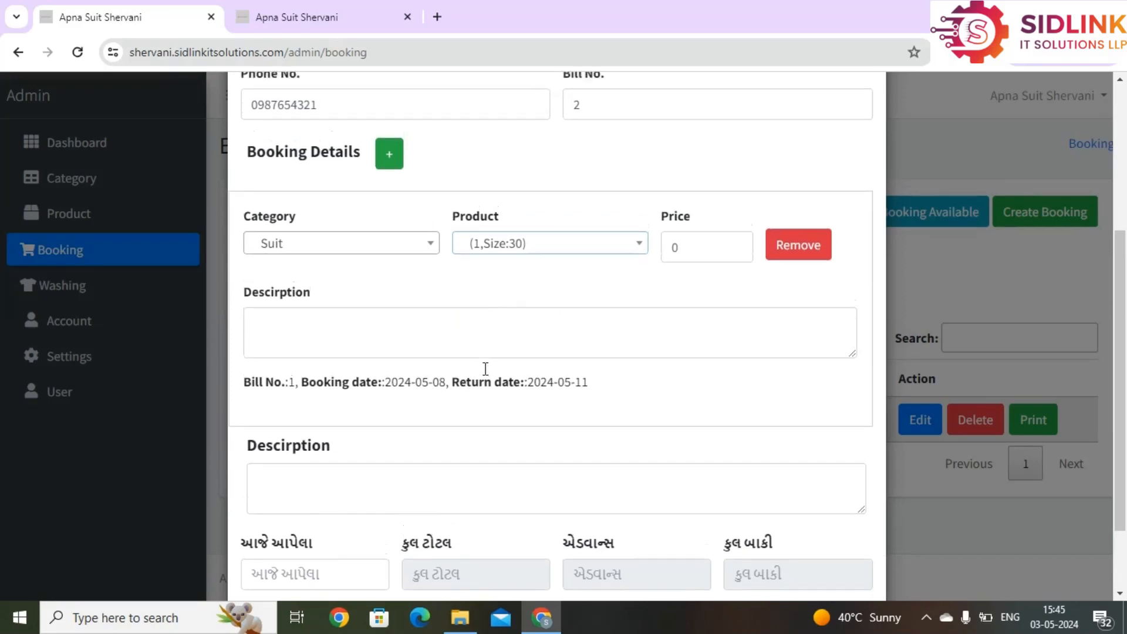
Step: Compare the suit's existing booking dates with the new order and return dates, and set its price to 1500
scroll(485, 369, up, 1)
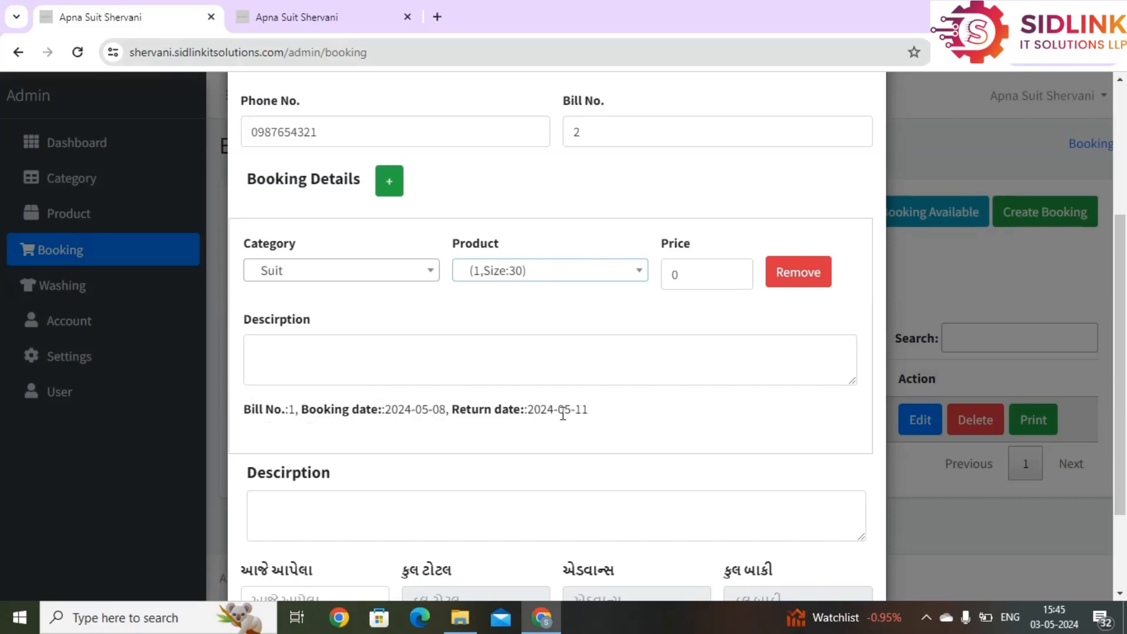
scroll(565, 409, up, 4)
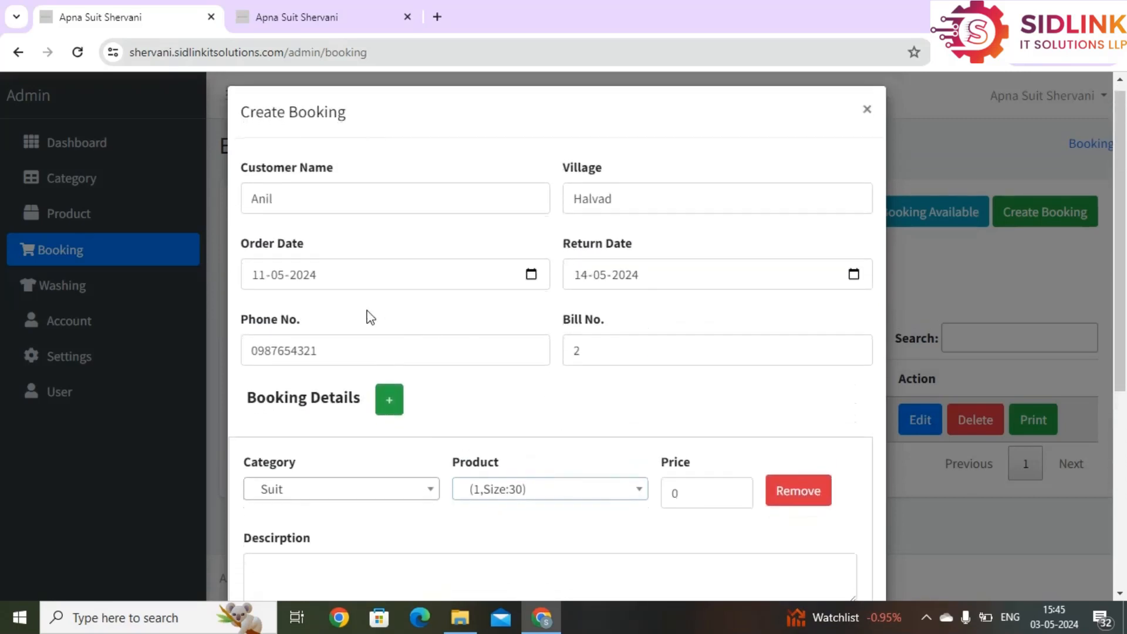
scroll(598, 287, down, 5)
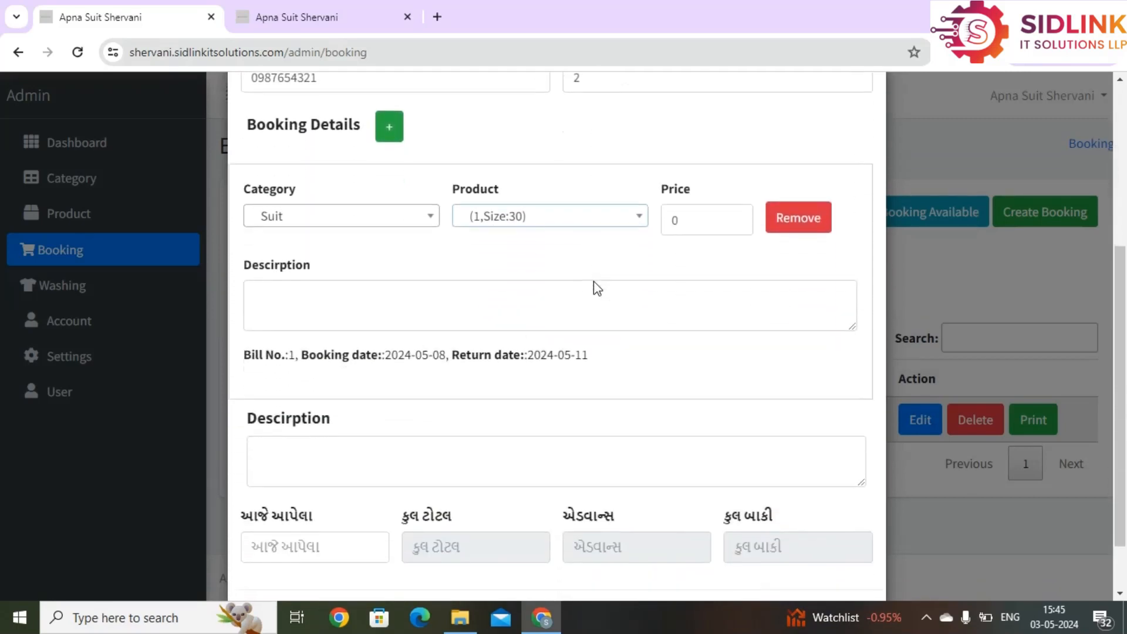
click(687, 221)
key(BackSpace)
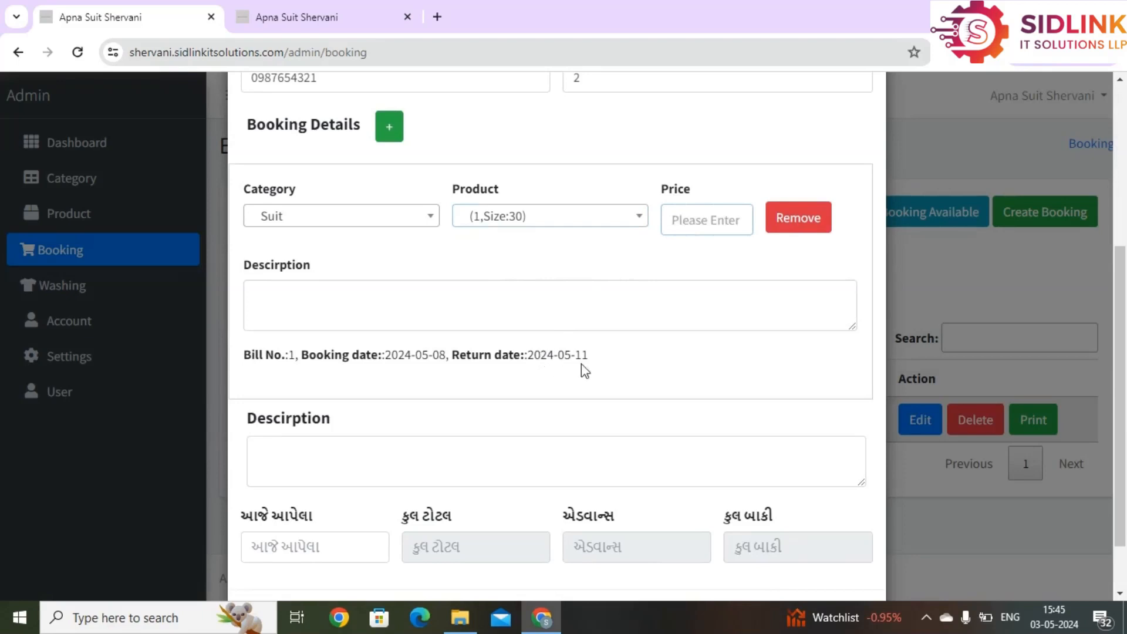
text(1500)
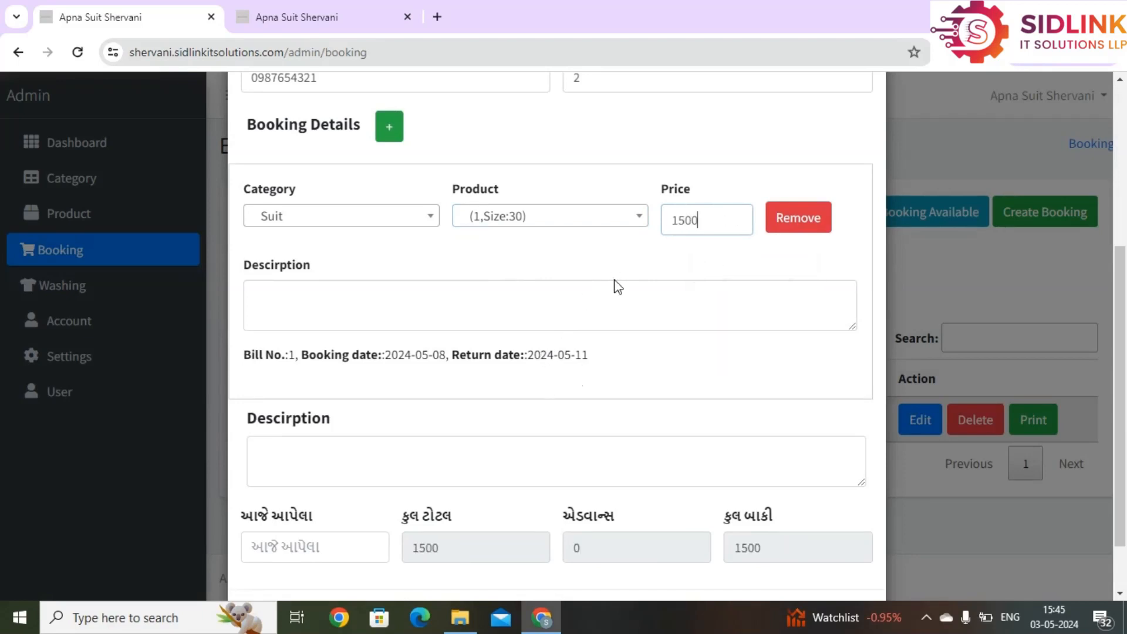
Step: Add a second booking item with category Shervani and product (S-1,Size:40)
scroll(616, 285, down, 2)
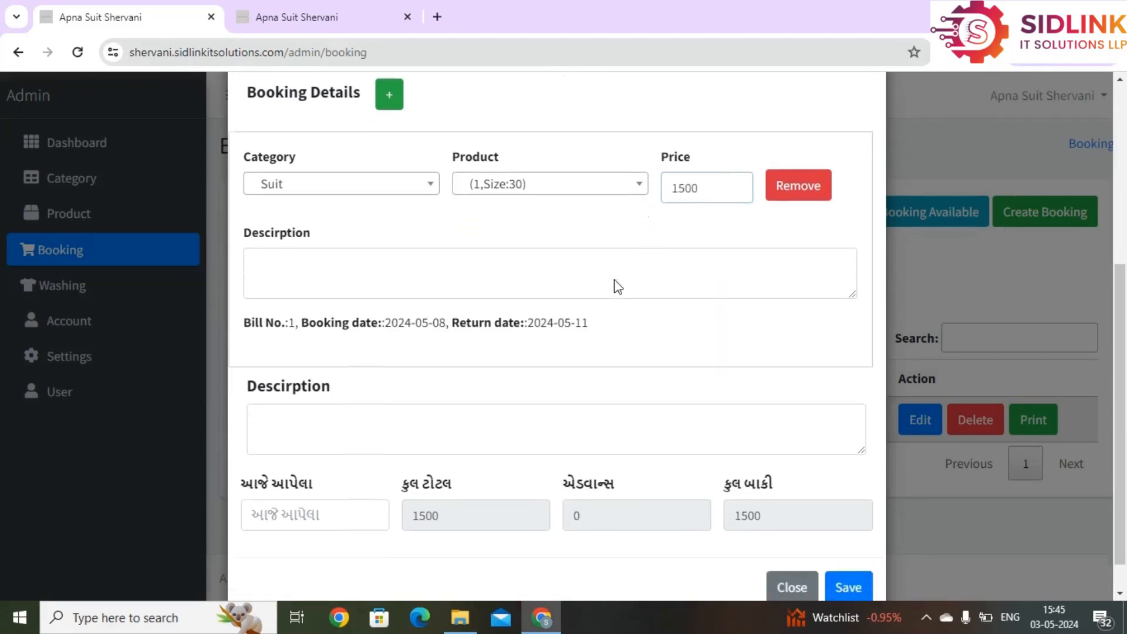
click(386, 88)
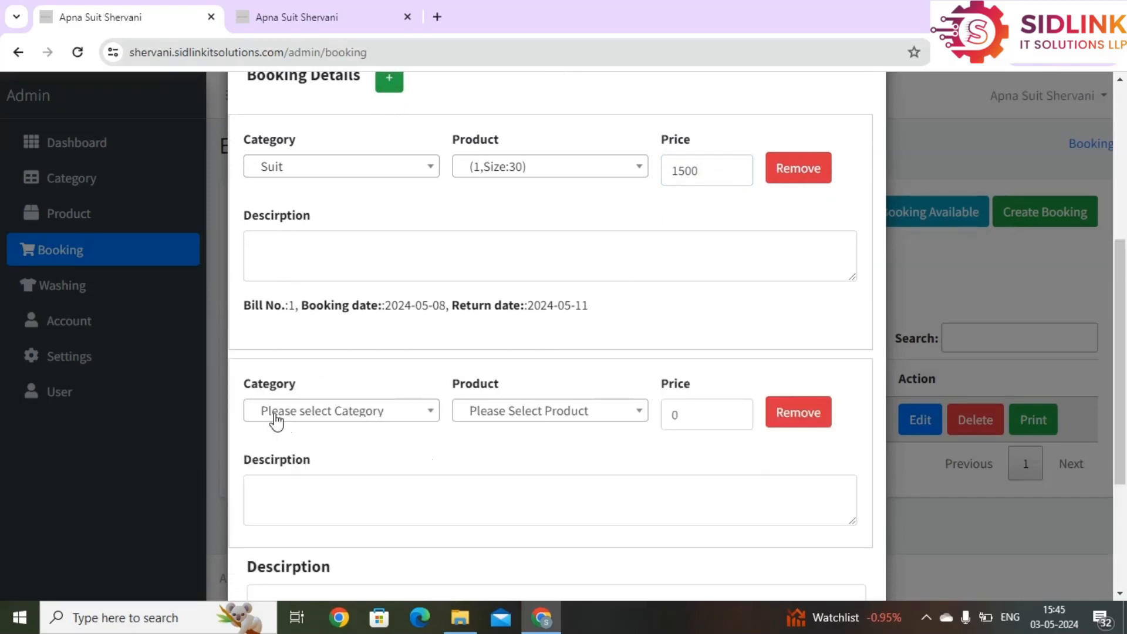
click(274, 418)
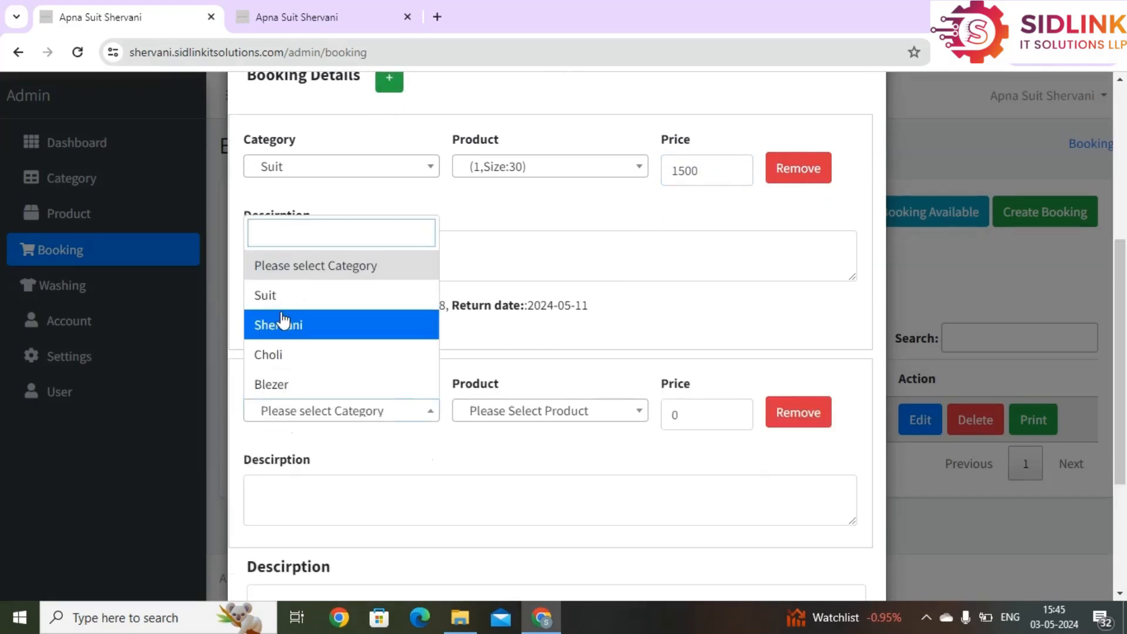
click(315, 324)
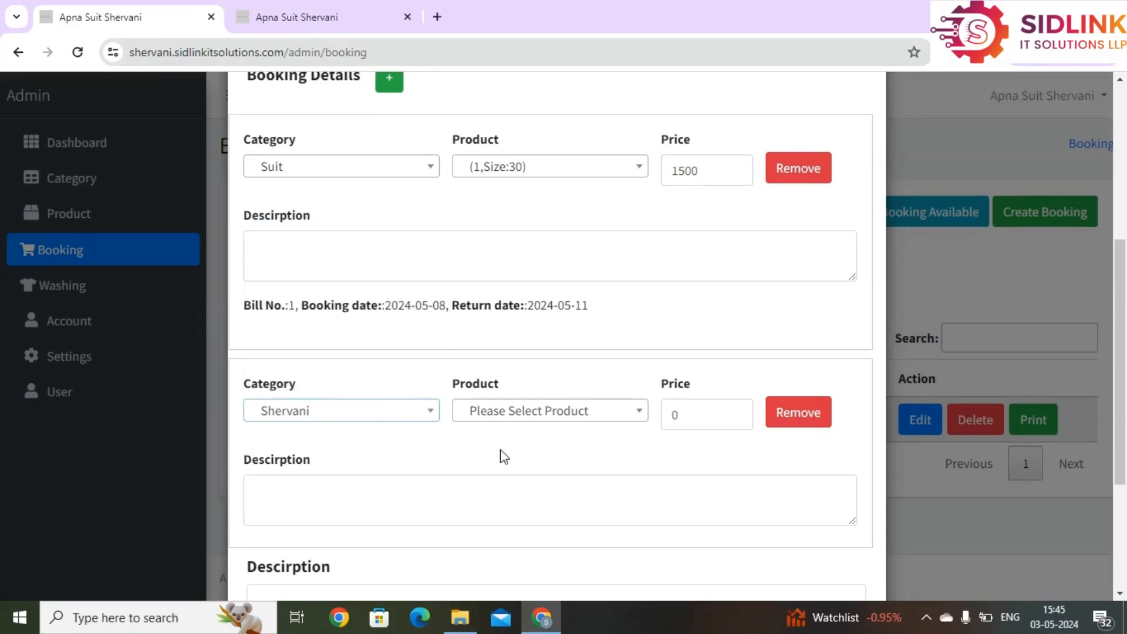
click(512, 420)
click(504, 417)
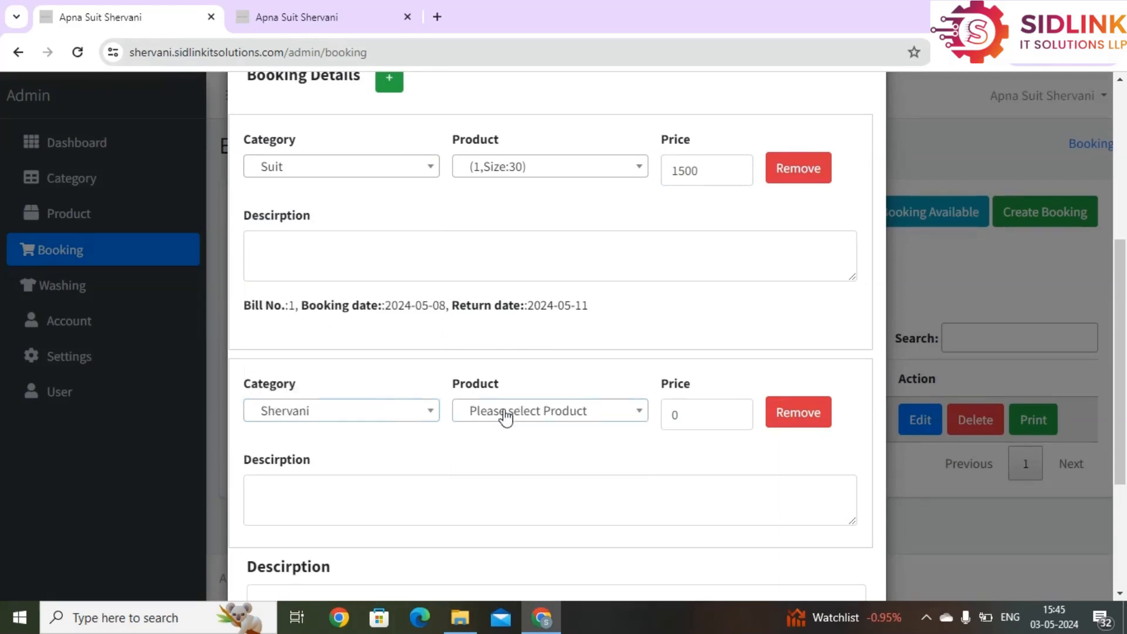
click(505, 415)
click(477, 502)
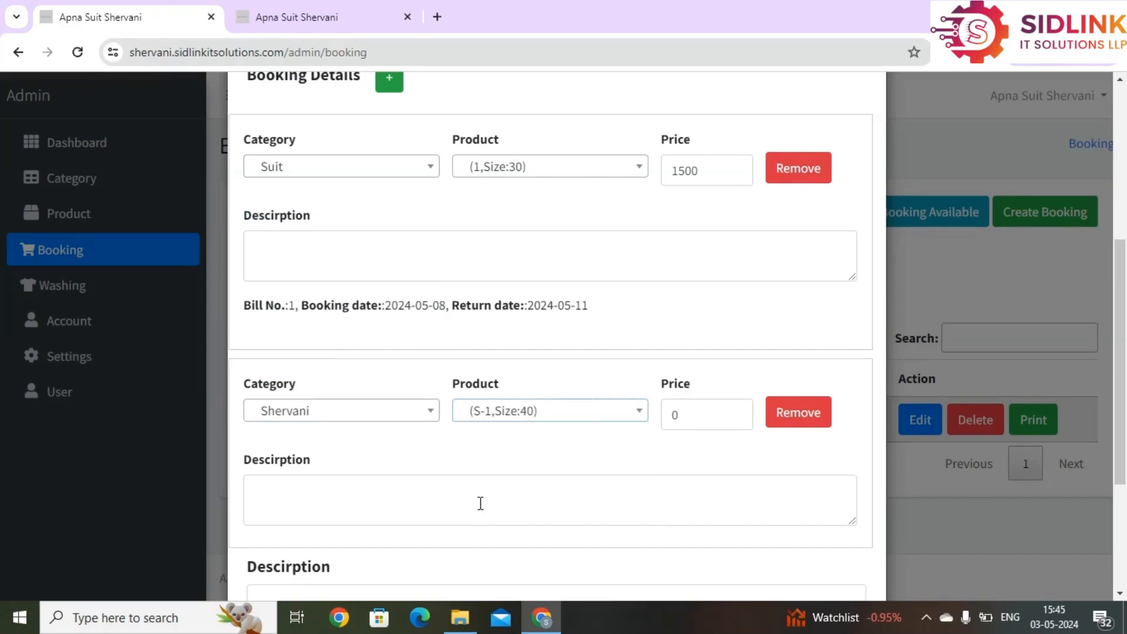
Step: Set the shervani's price to 2000
scroll(480, 503, down, 2)
click(688, 263)
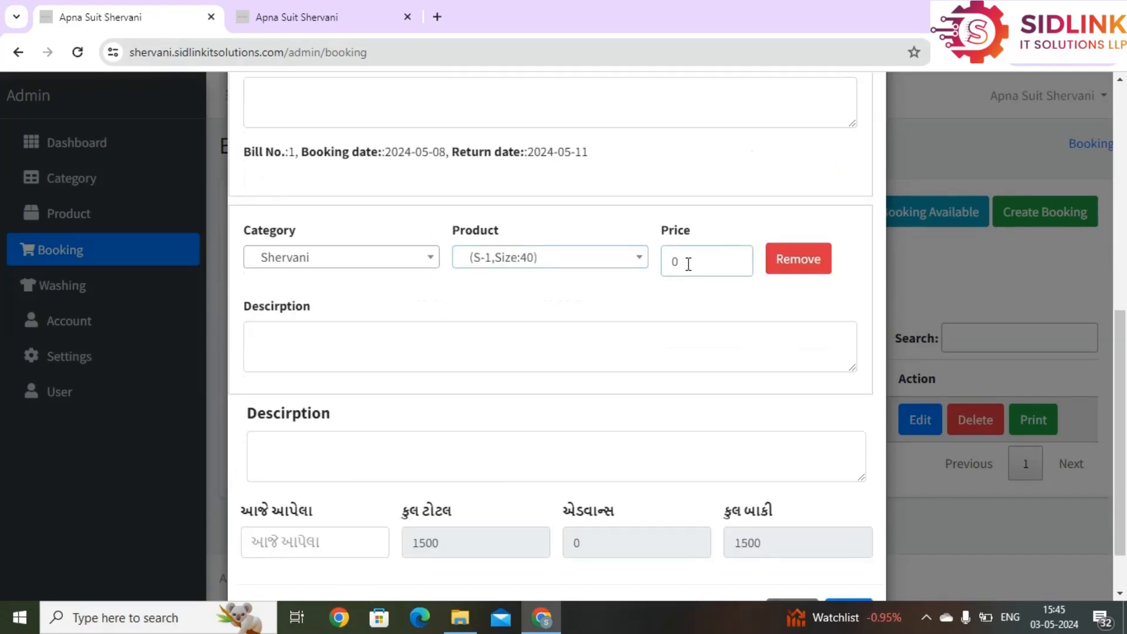
key(BackSpace)
text(2000)
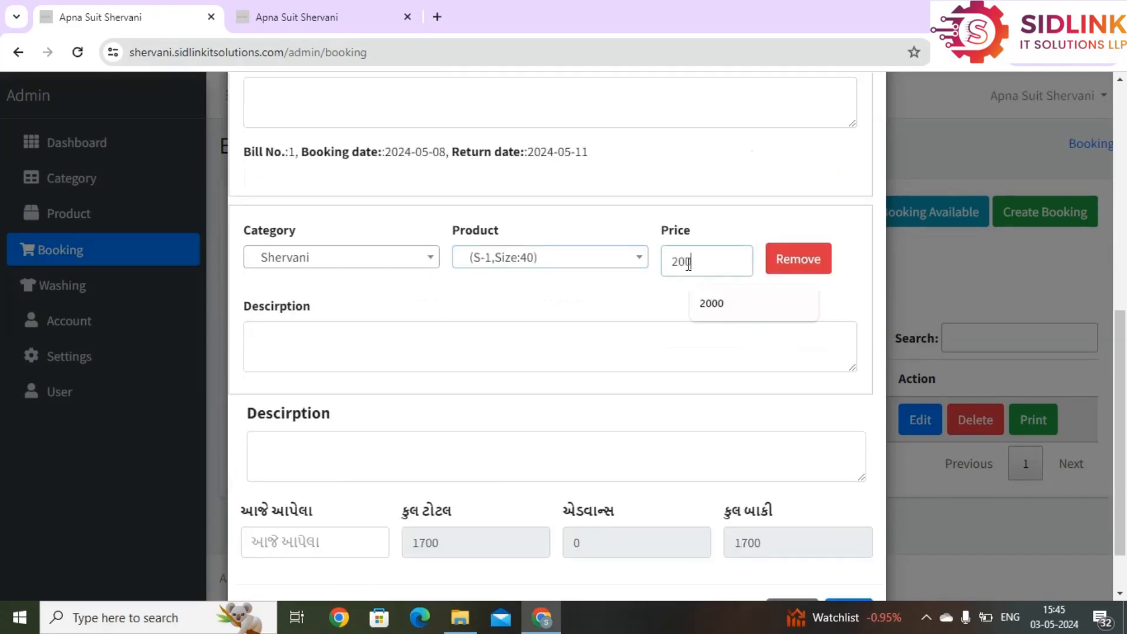
click(600, 319)
Step: Enter 1000 as the amount paid today (આજે આપેલા) and save the booking
scroll(600, 319, down, 1)
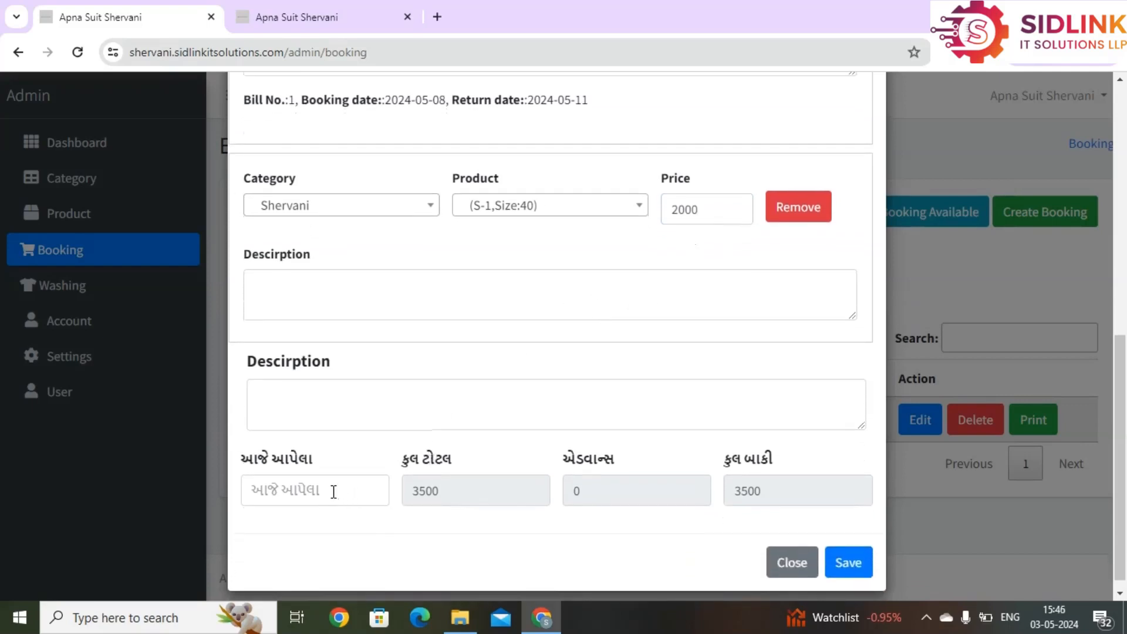
click(333, 492)
text(1000)
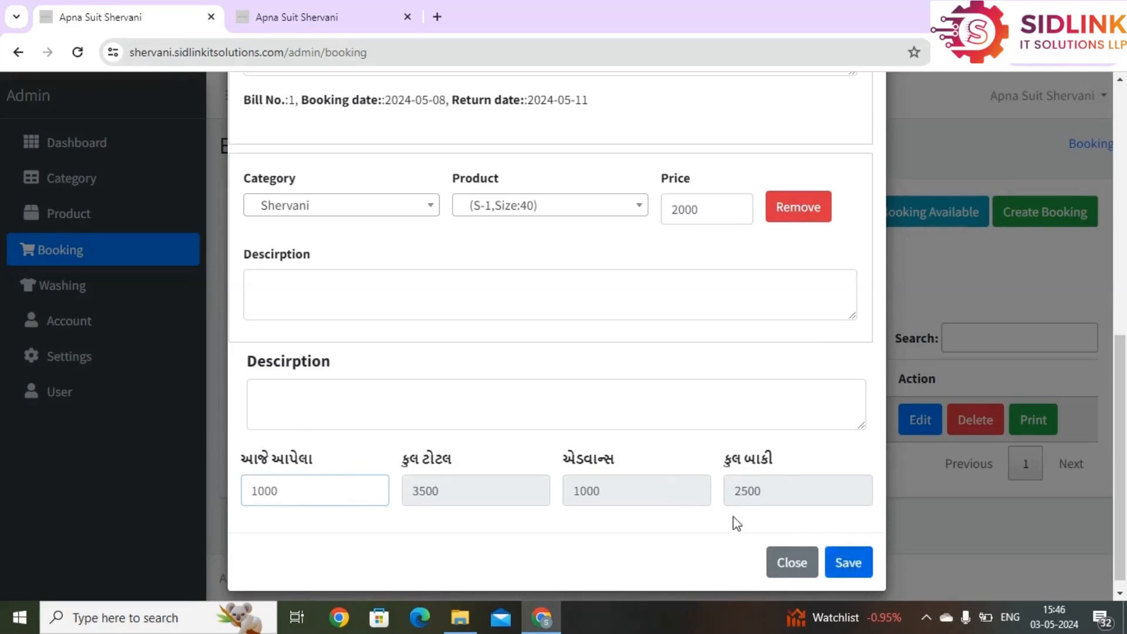
click(838, 558)
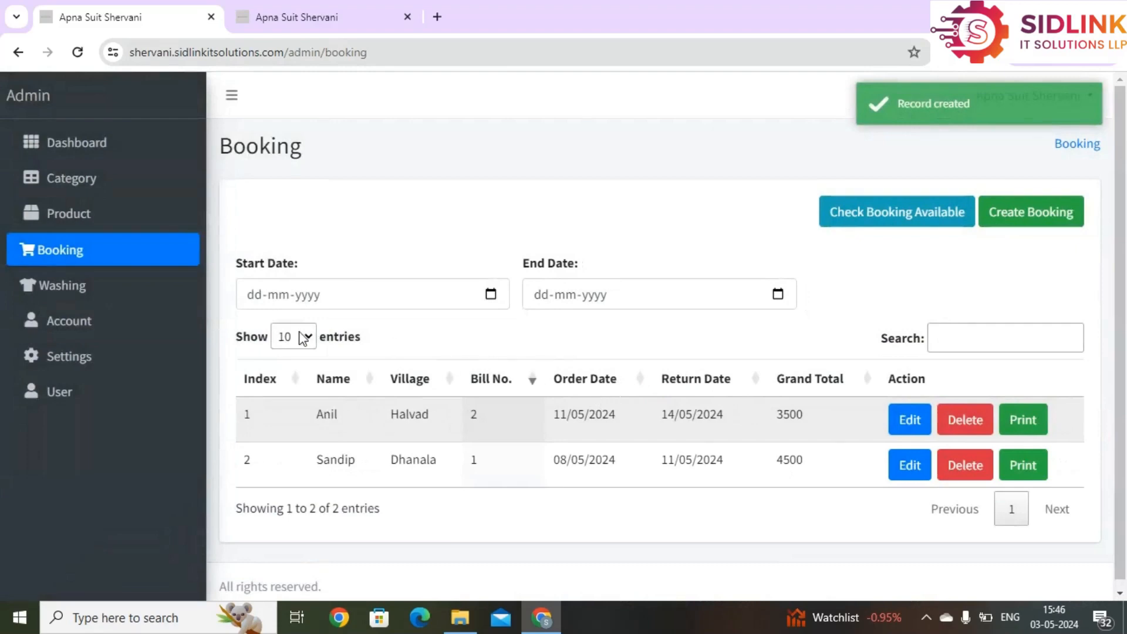
Step: Open the expense and income entries of the 2024-25 account to examine the booking advances recorded there
click(162, 339)
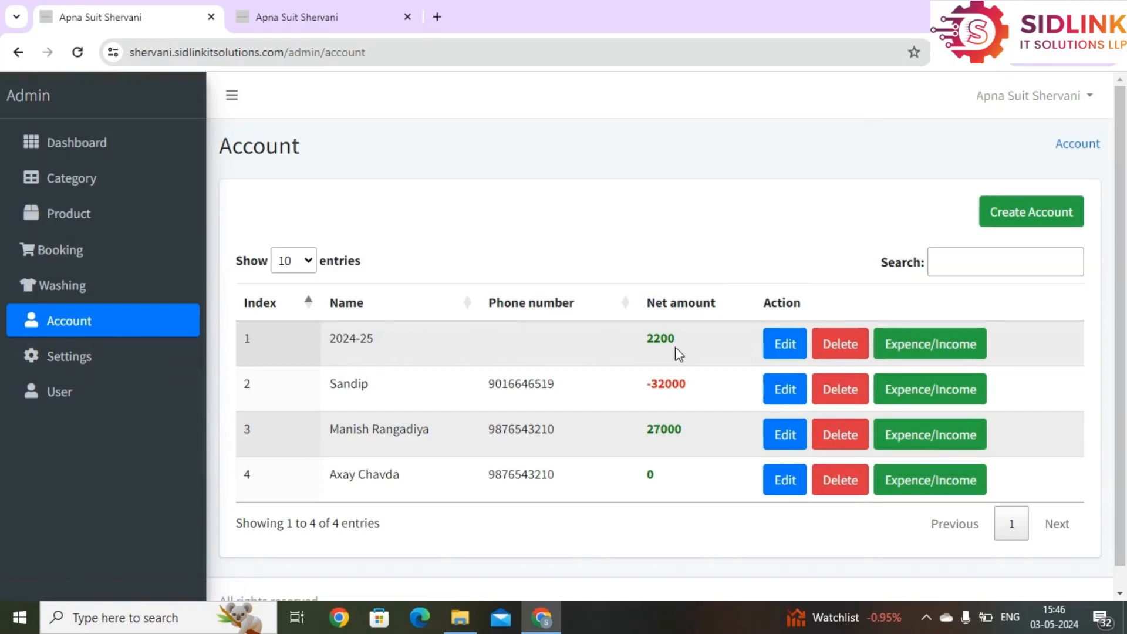
click(907, 353)
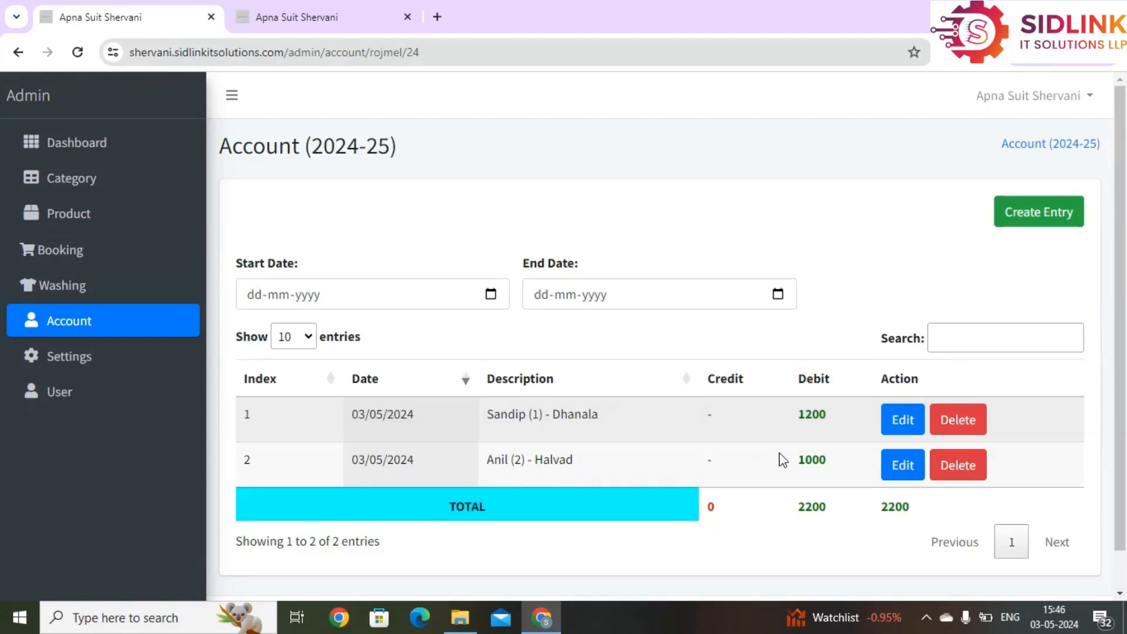
Step: Change the date of the 1000 account entry to 02-05-2024 and save it
double_click(804, 459)
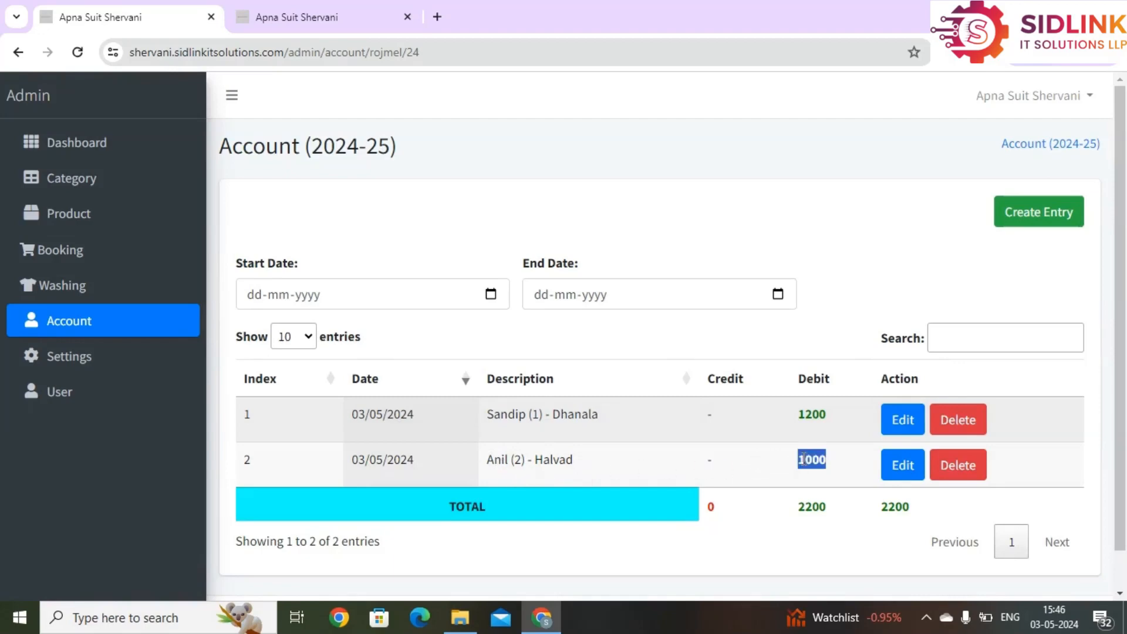
double_click(806, 415)
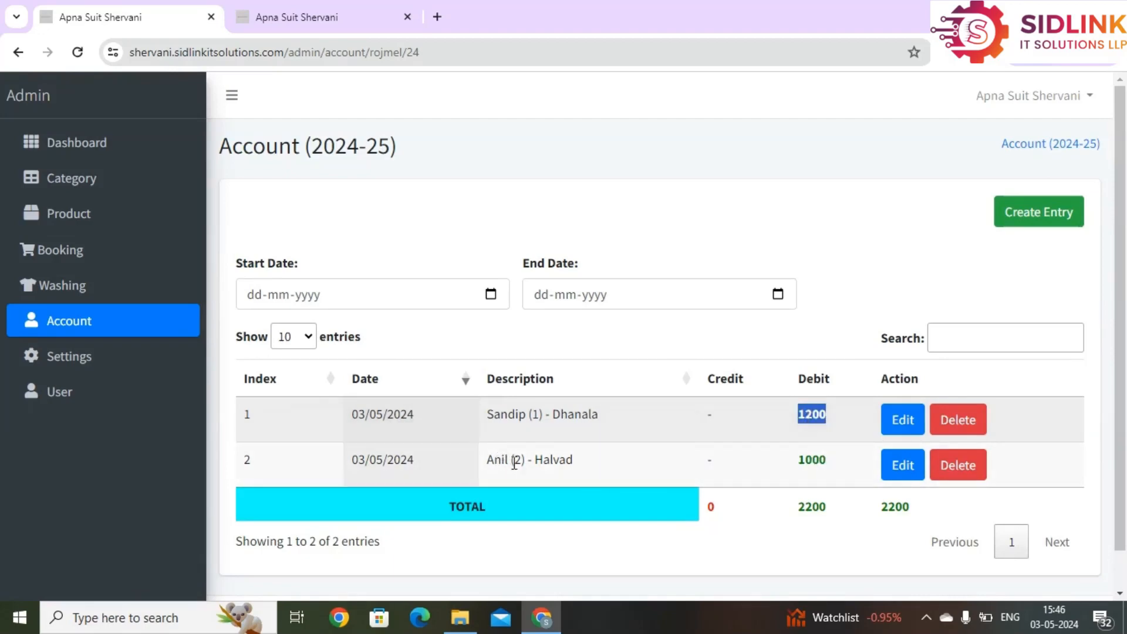
click(896, 463)
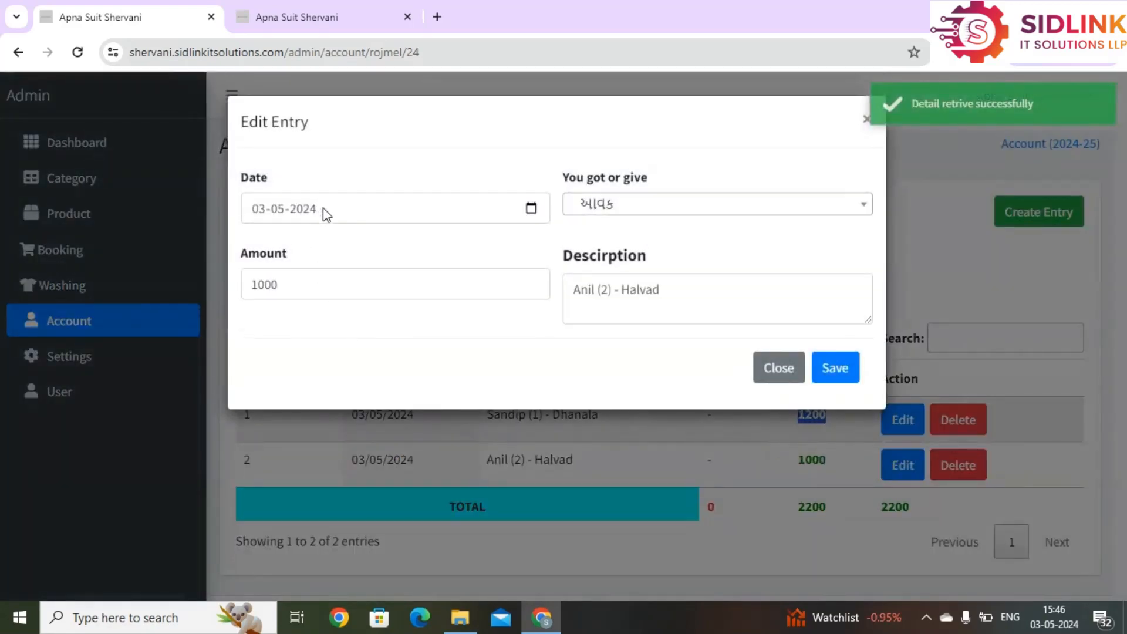
click(531, 210)
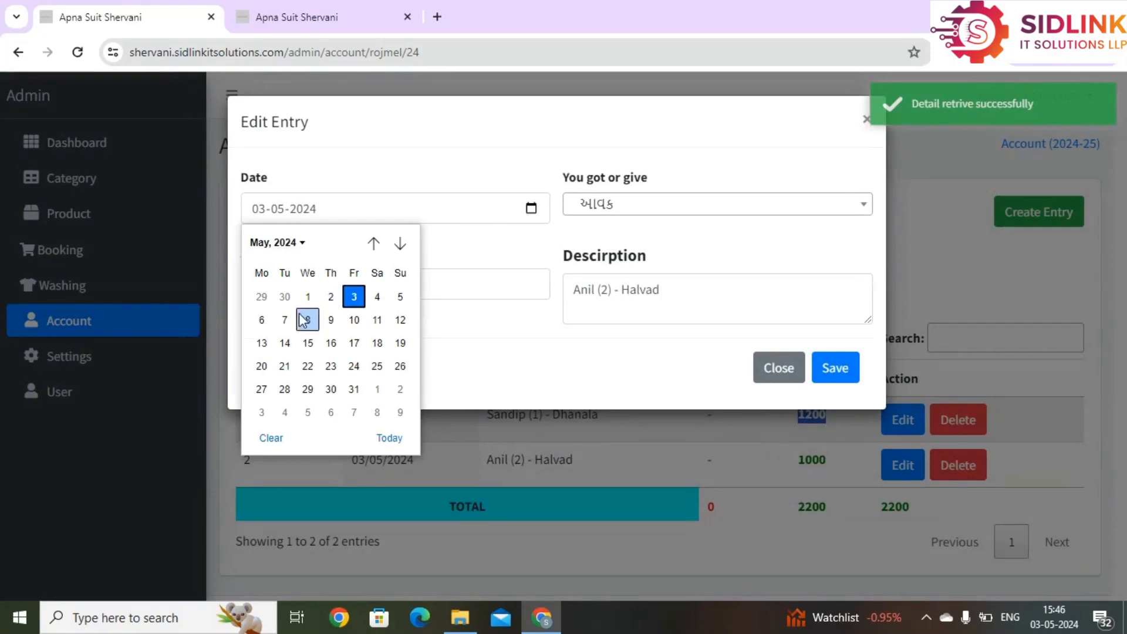
click(330, 297)
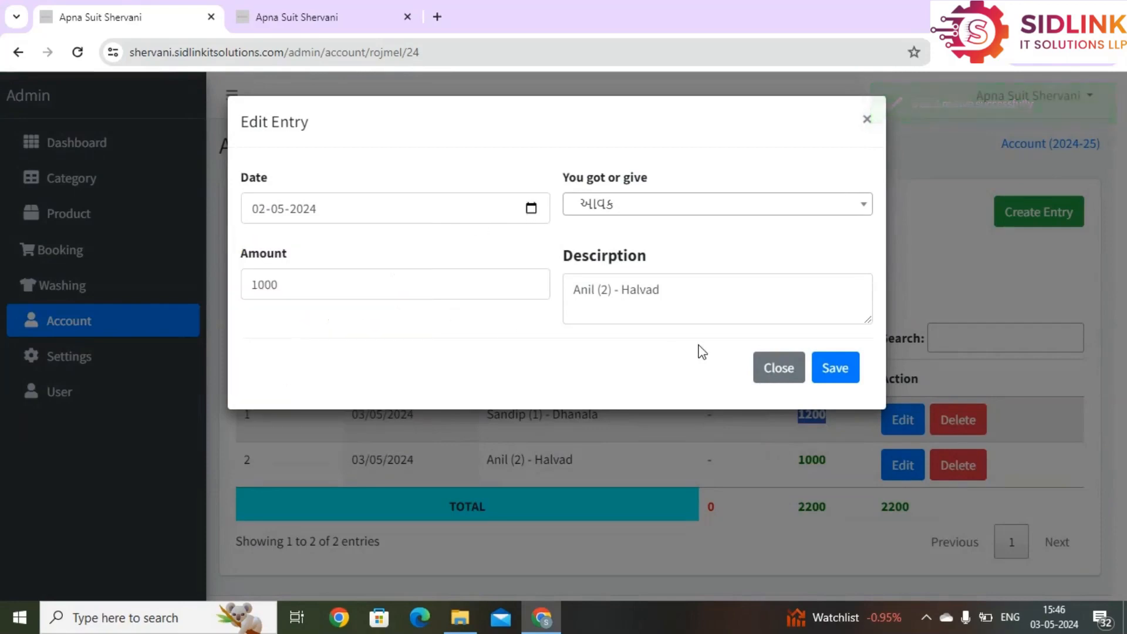
click(838, 370)
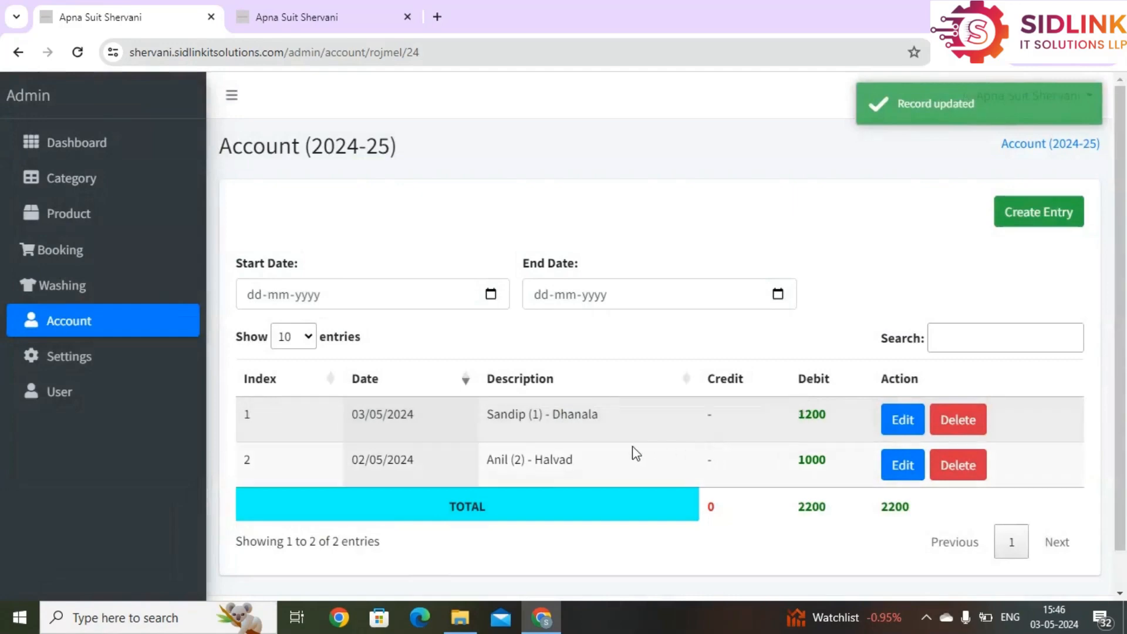
triple_click(374, 459)
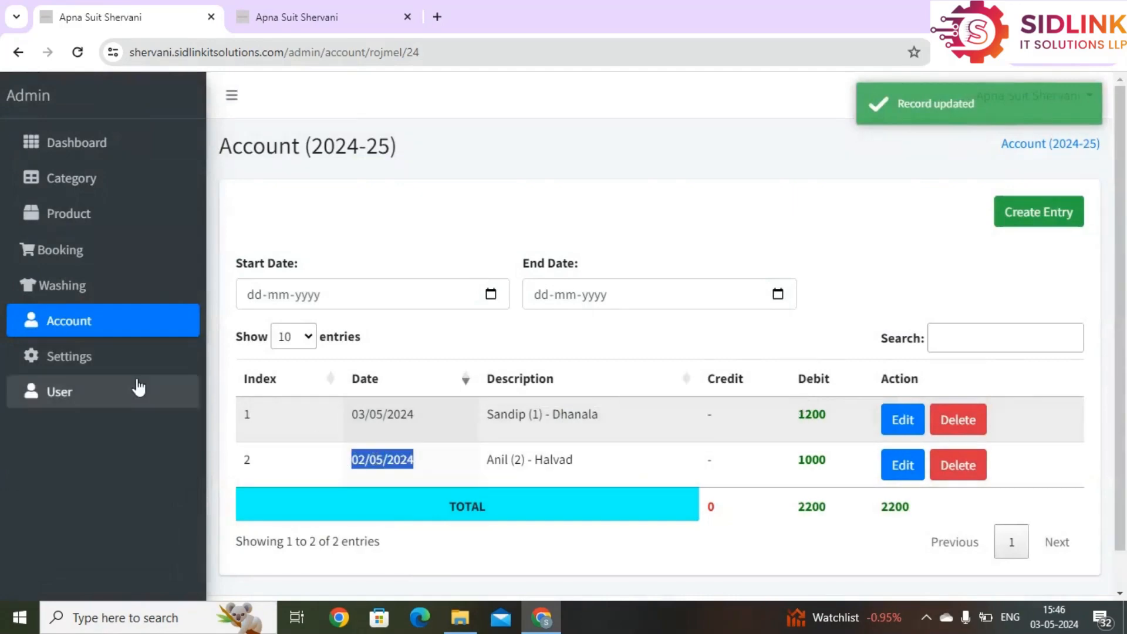
Step: Open the 3500 booking for editing, enter 500 as the amount paid today (આજે આપેલા) and save it
click(95, 243)
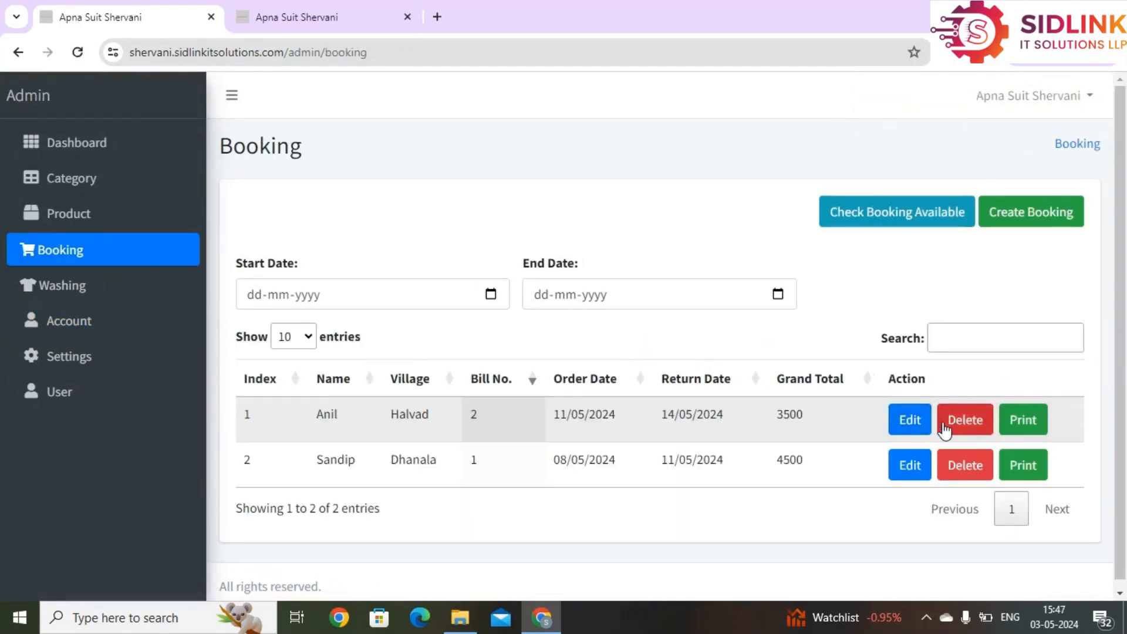
click(907, 421)
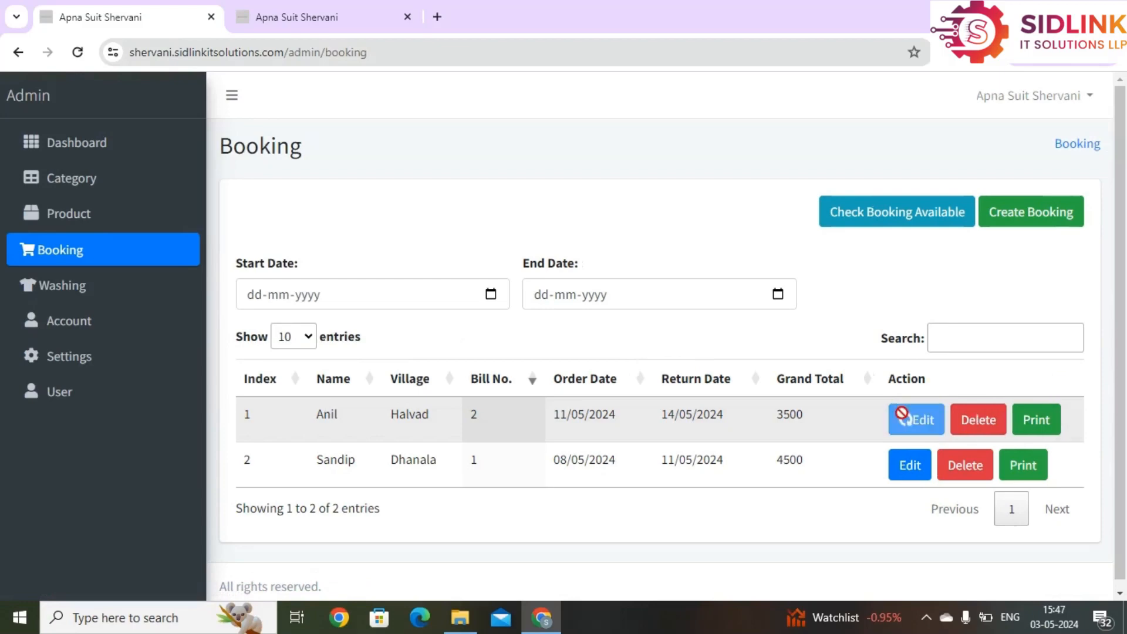
scroll(612, 430, down, 6)
scroll(612, 431, down, 5)
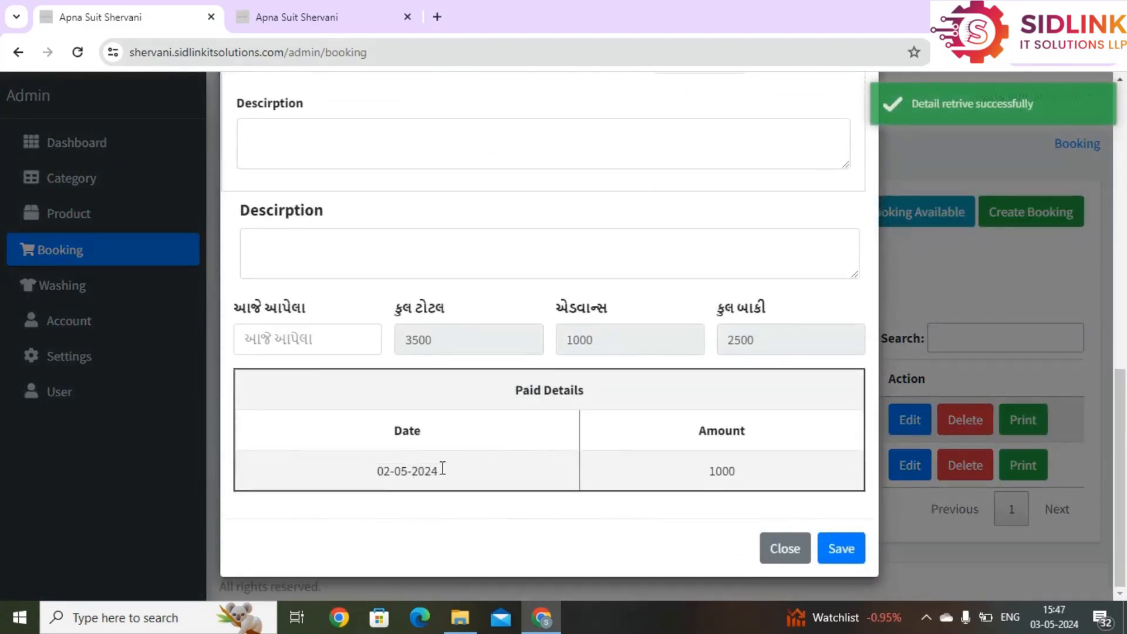
double_click(720, 473)
scroll(717, 473, up, 3)
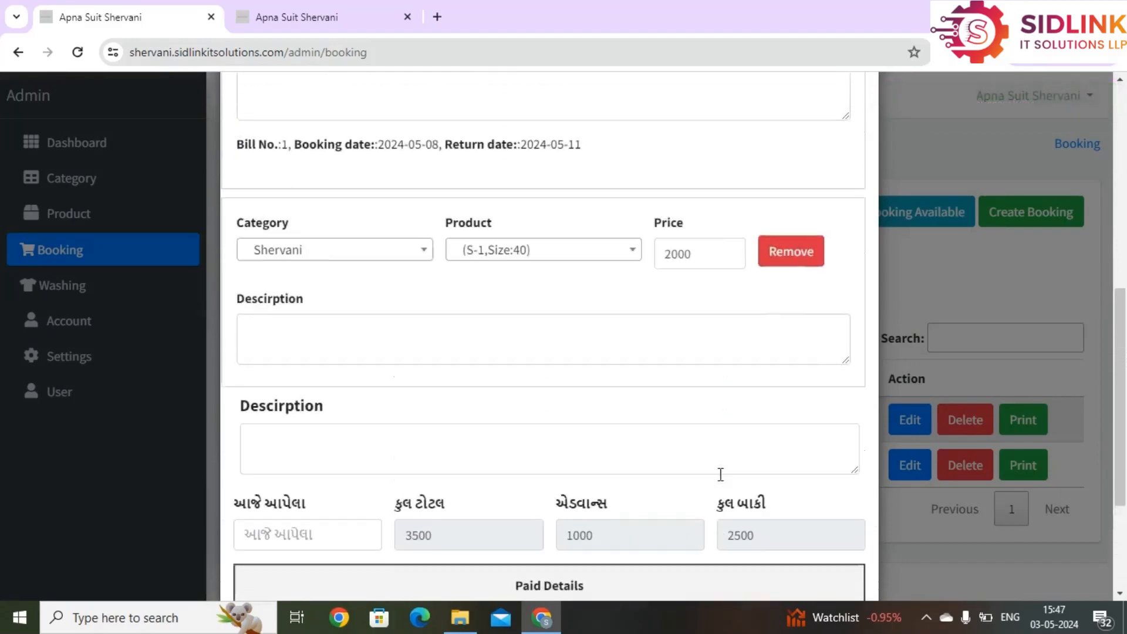
scroll(717, 473, down, 3)
click(269, 341)
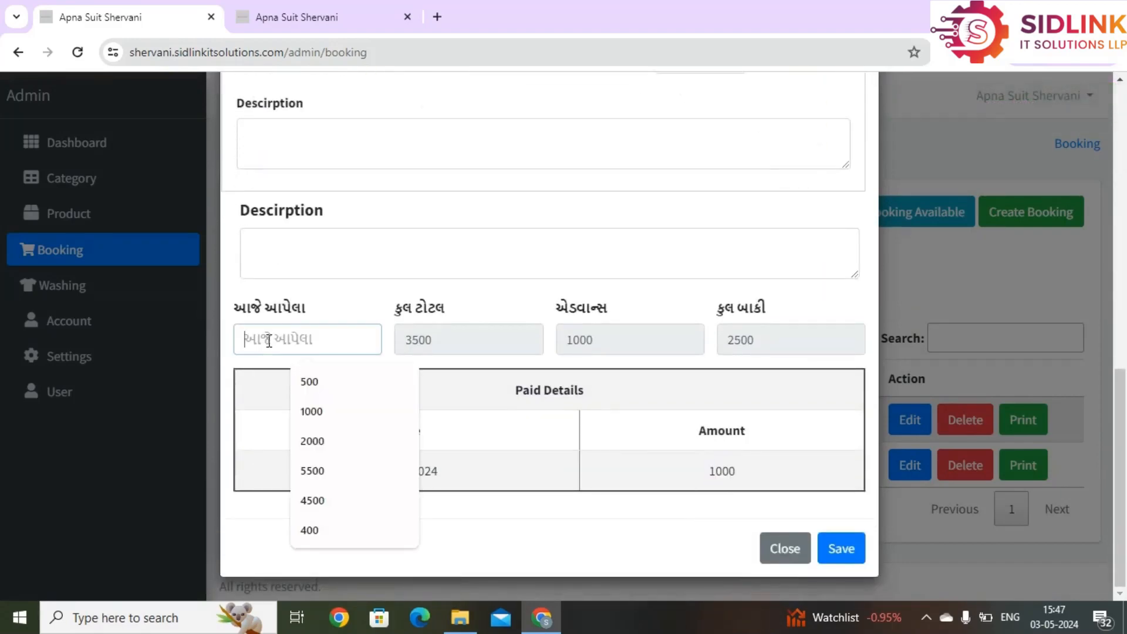
text(500)
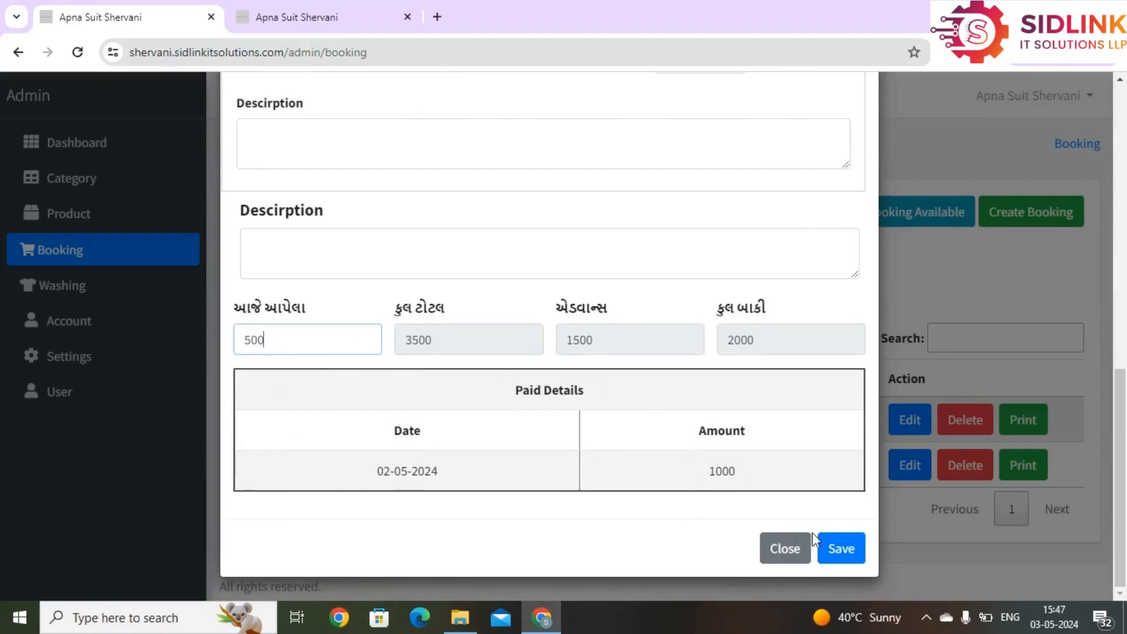
click(833, 548)
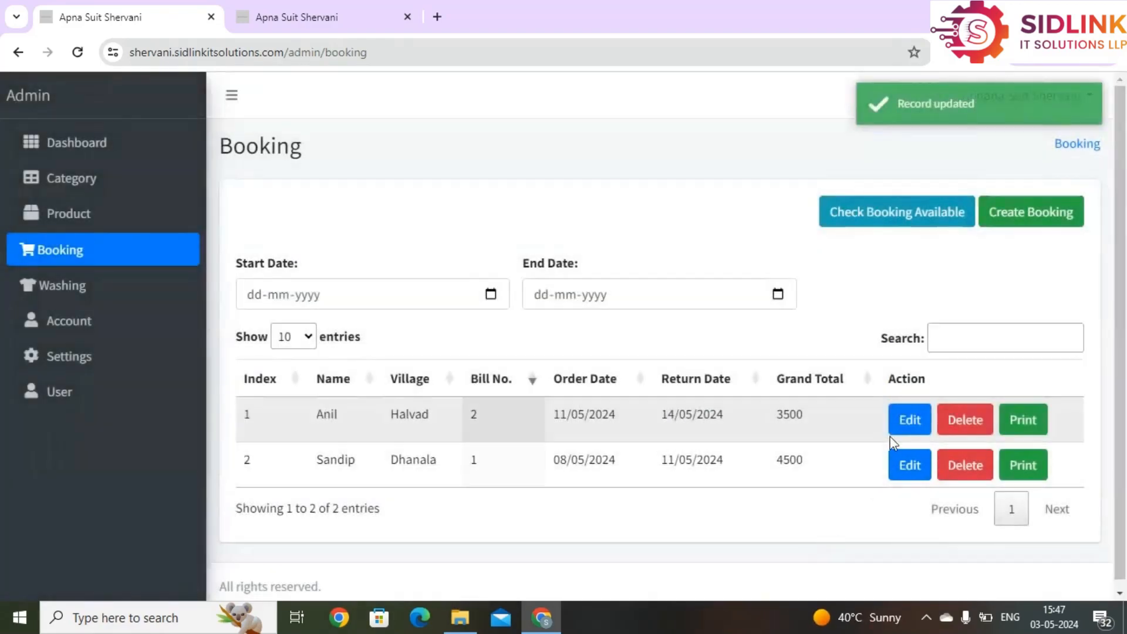
Step: Reopen the 3500 booking to examine its paid details, and close it without changes
click(903, 419)
scroll(638, 443, down, 10)
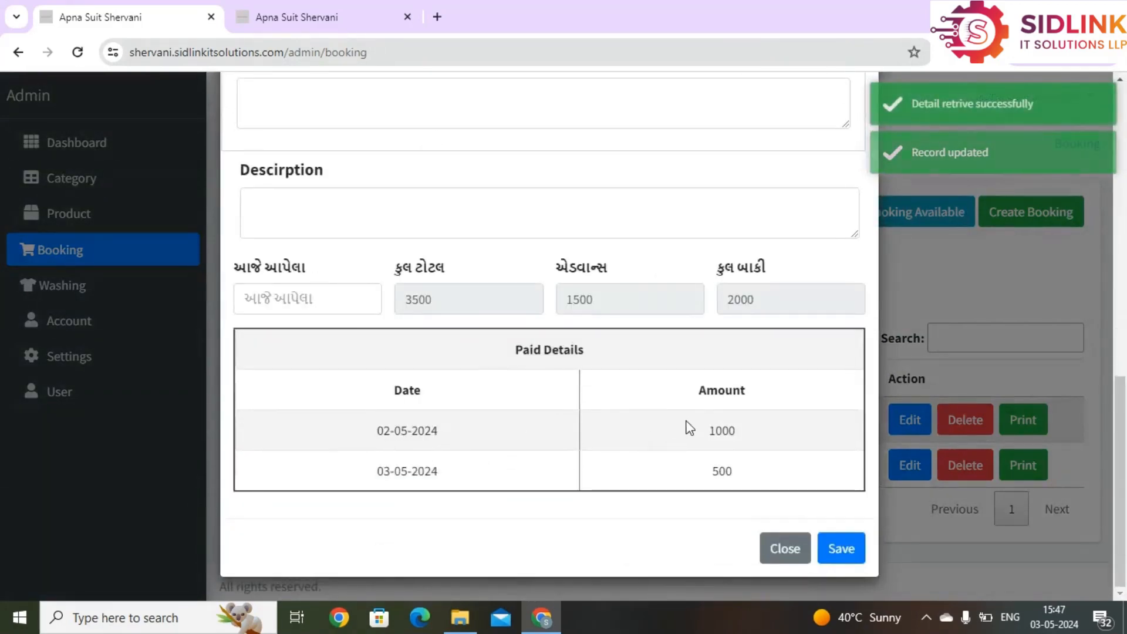
scroll(721, 390, up, 3)
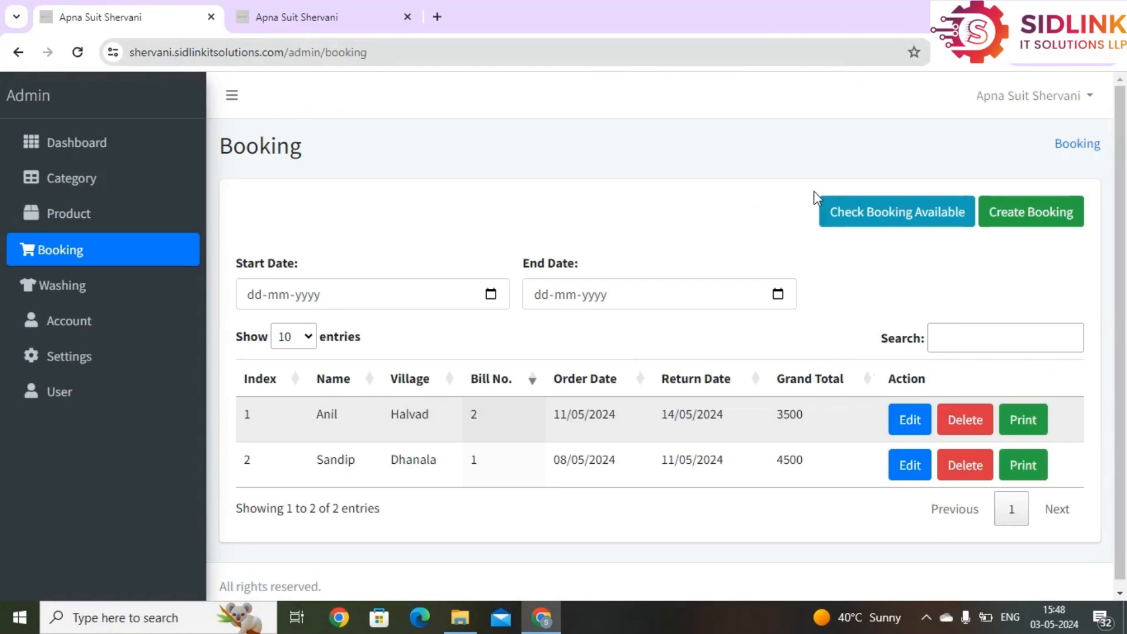
Step: Check booking availability for the Suit category from 06-05-2024 to 08-05-2024
click(829, 204)
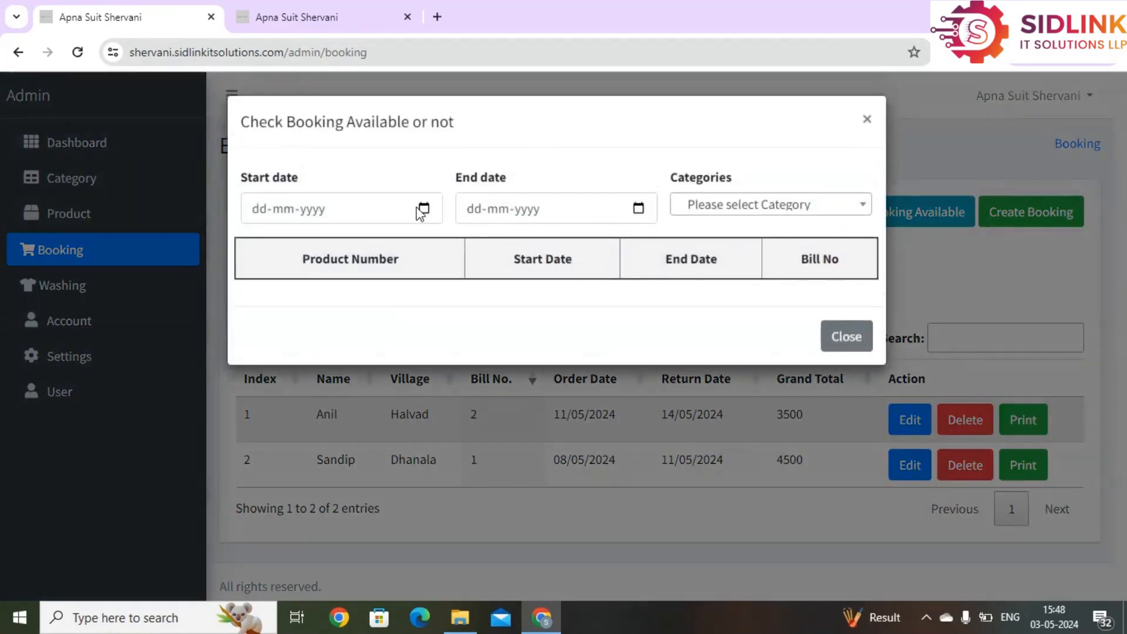
click(423, 210)
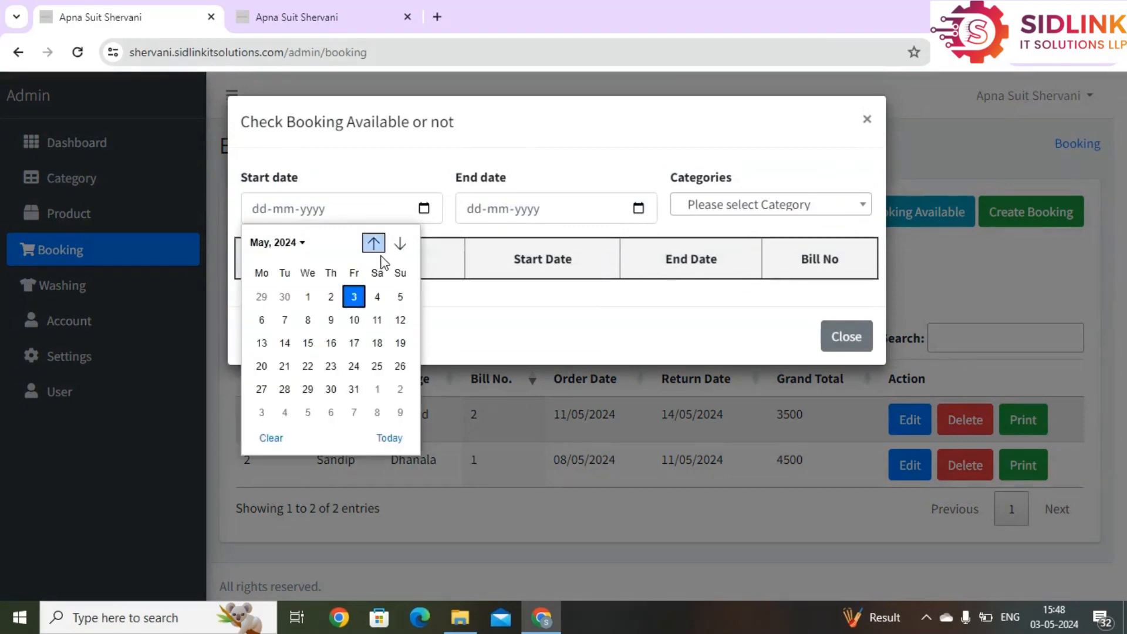
click(261, 319)
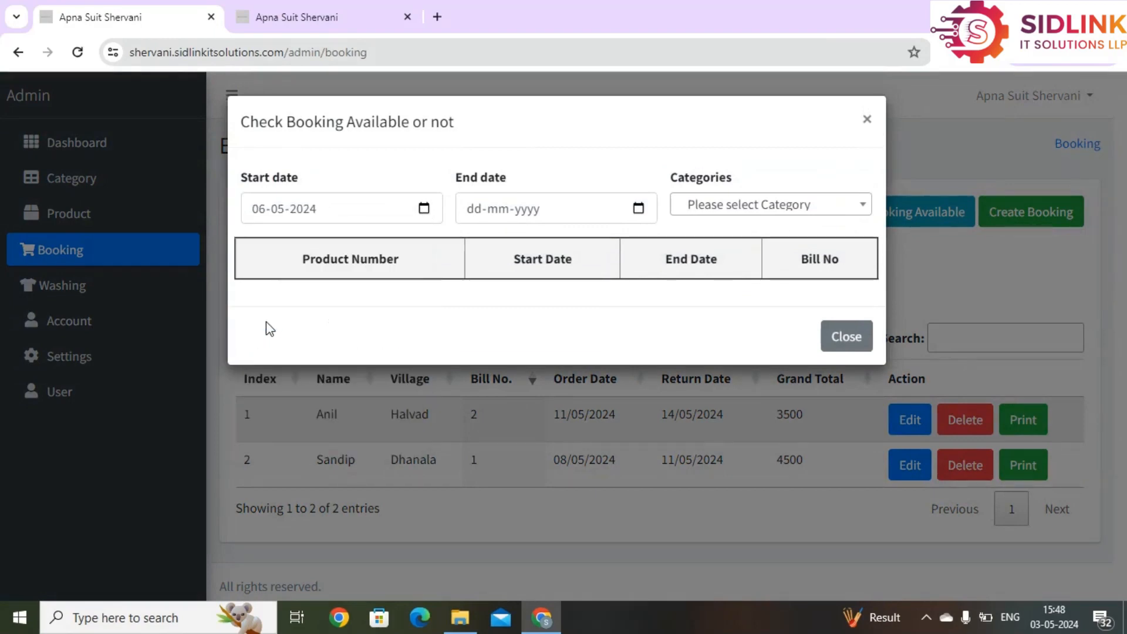
click(637, 215)
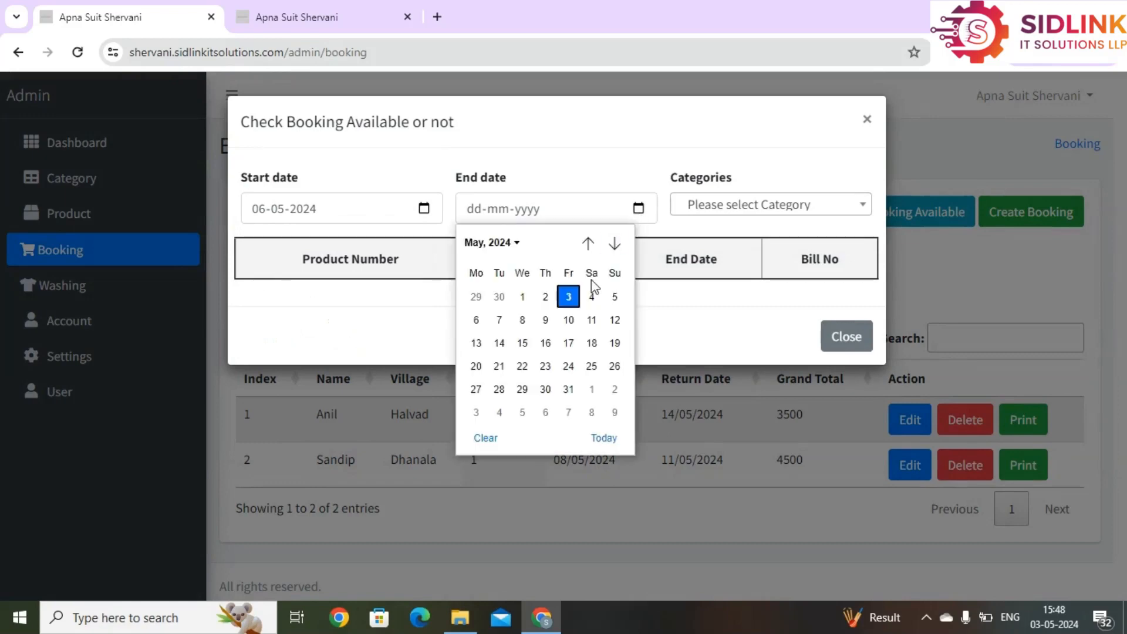
click(522, 320)
click(699, 206)
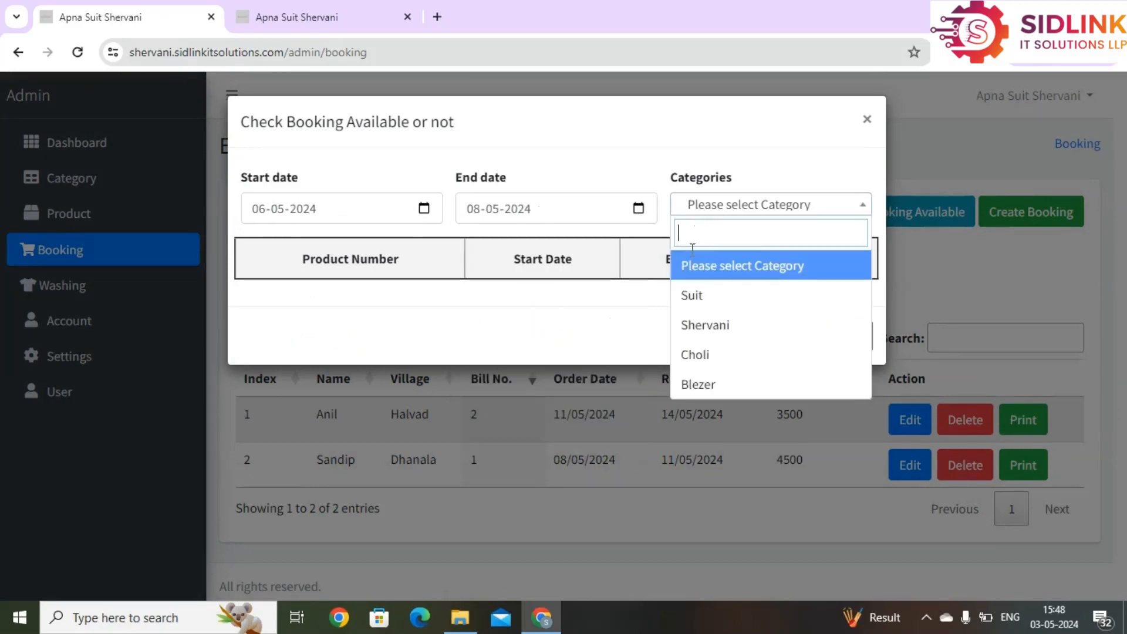
click(686, 298)
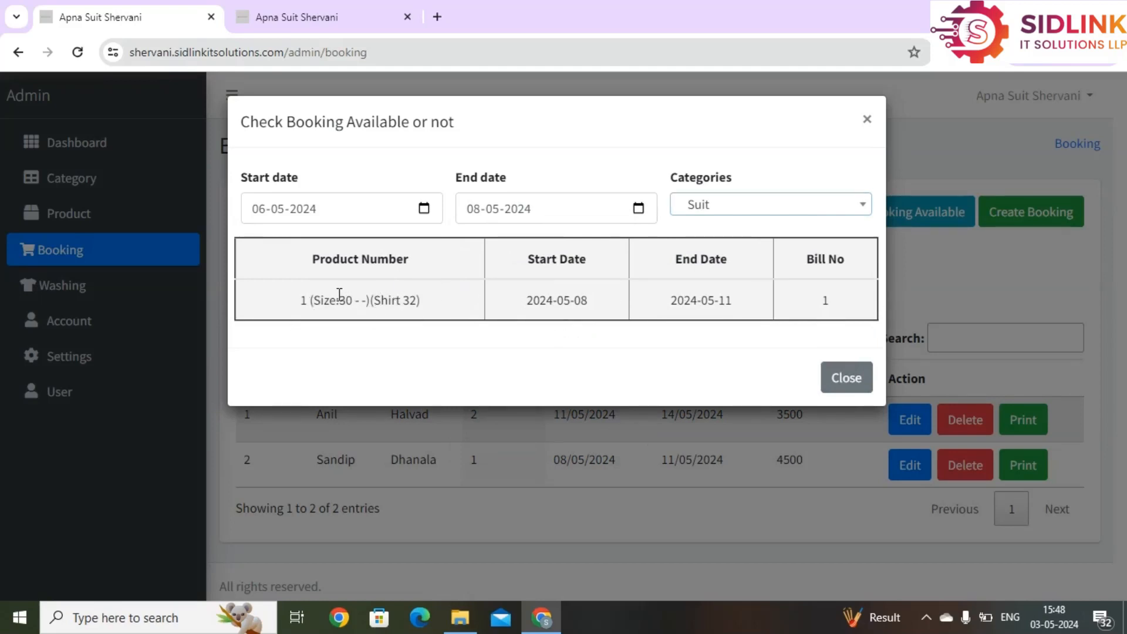
double_click(303, 300)
Step: Extend the availability check to 16-05-2024, review the Suit and Shervani categories for that period, and close the check
click(637, 208)
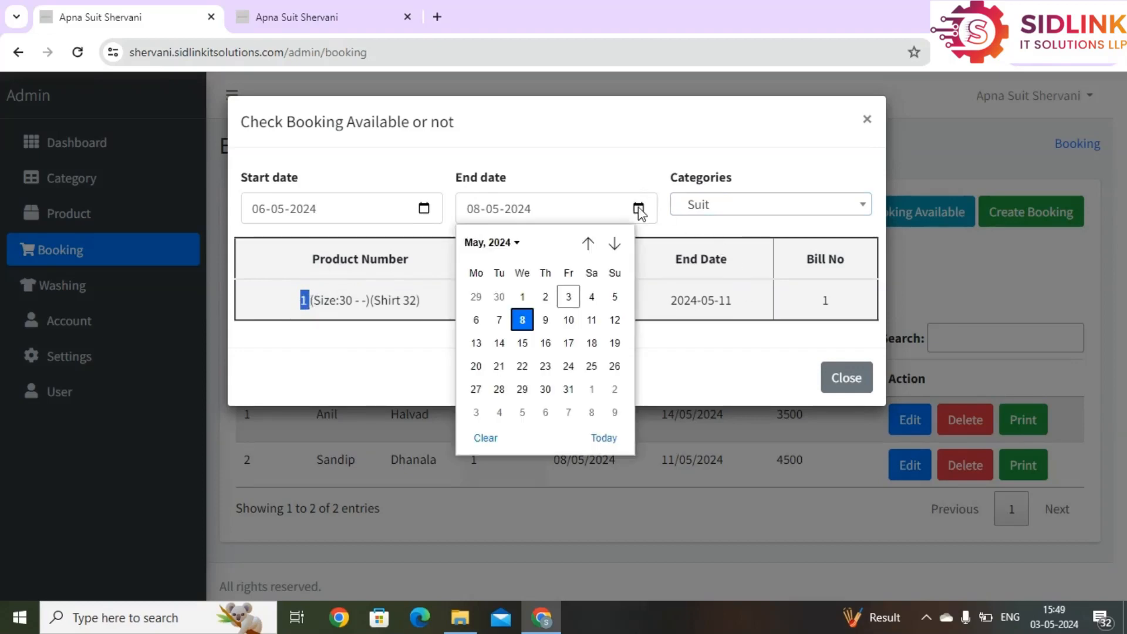
click(544, 343)
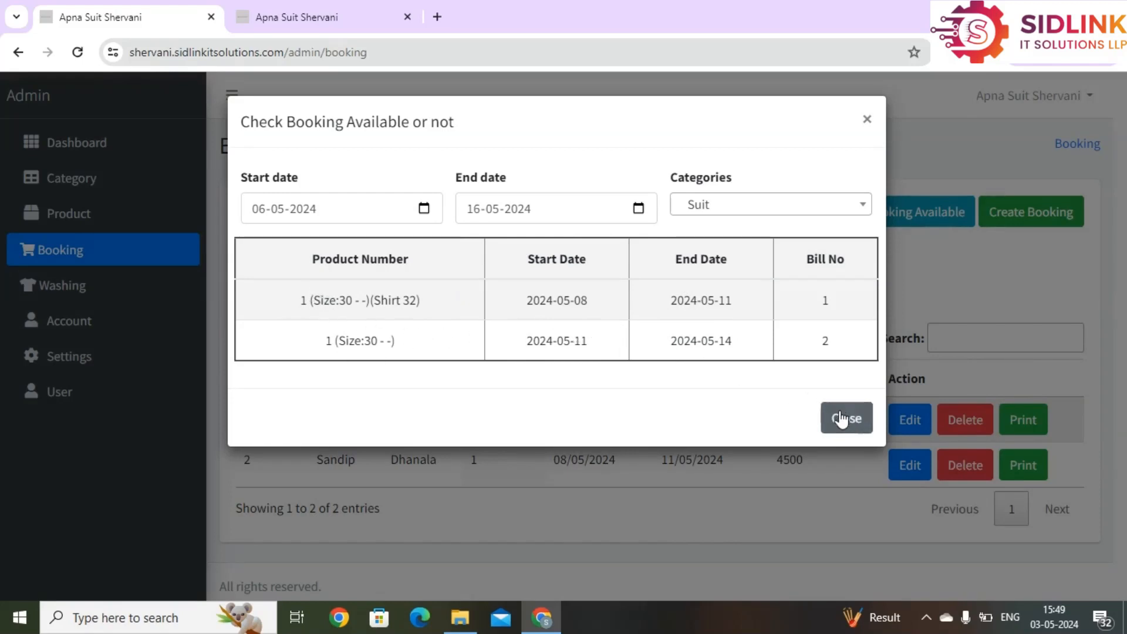
click(701, 211)
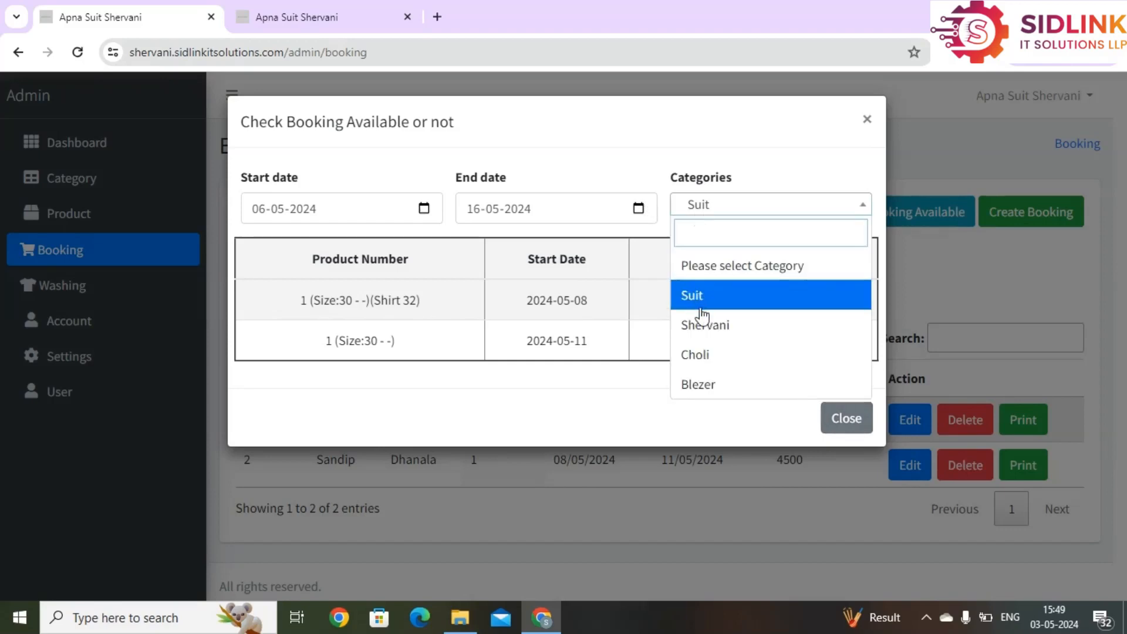
click(704, 326)
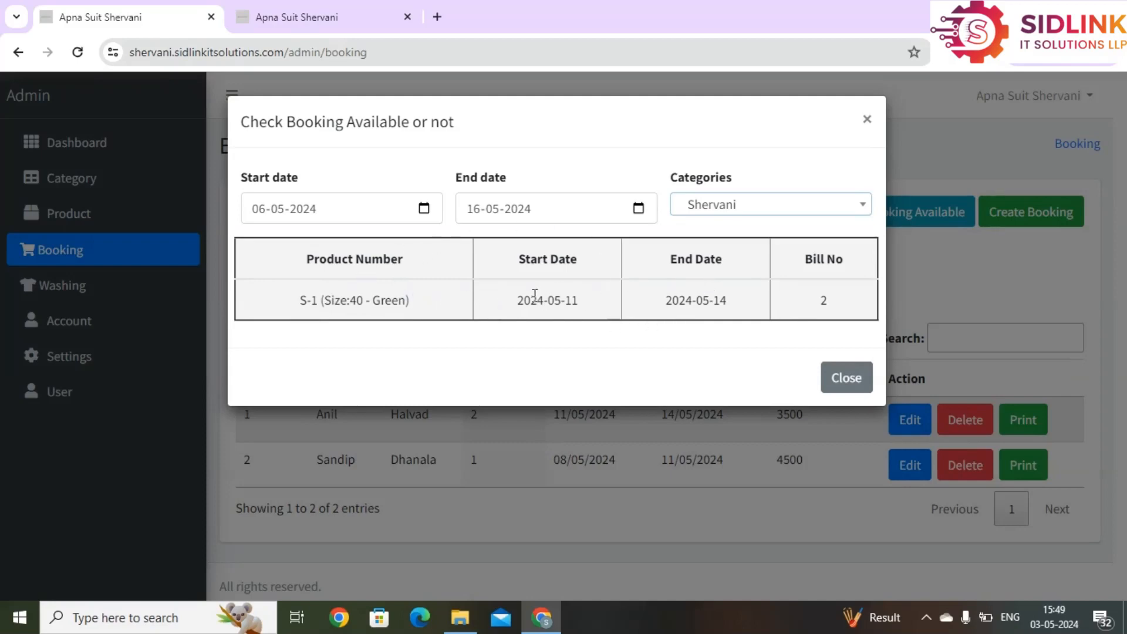
click(851, 388)
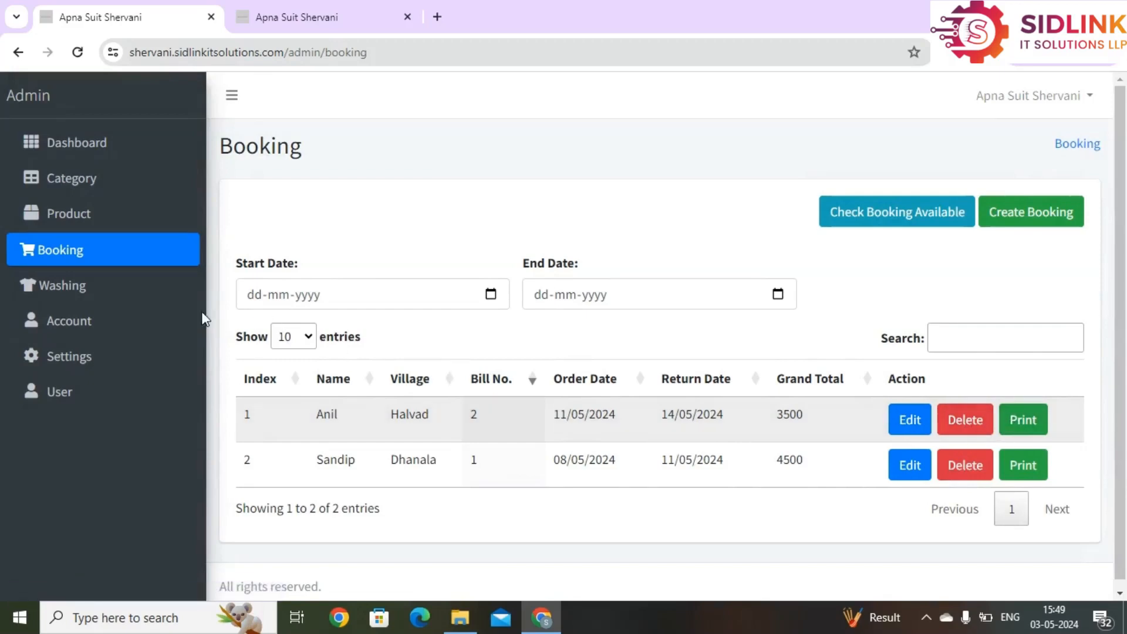
Step: Filter the booking list from 02-05-2024 to 08-05-2024, and widen the end date to 31-05-2024
click(490, 295)
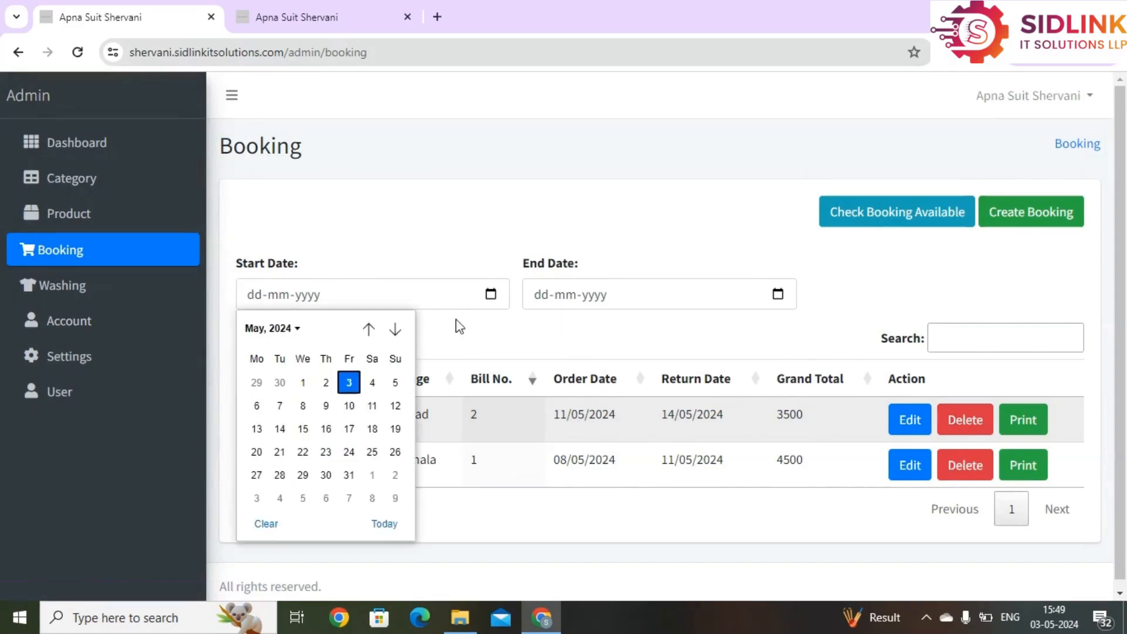
click(334, 386)
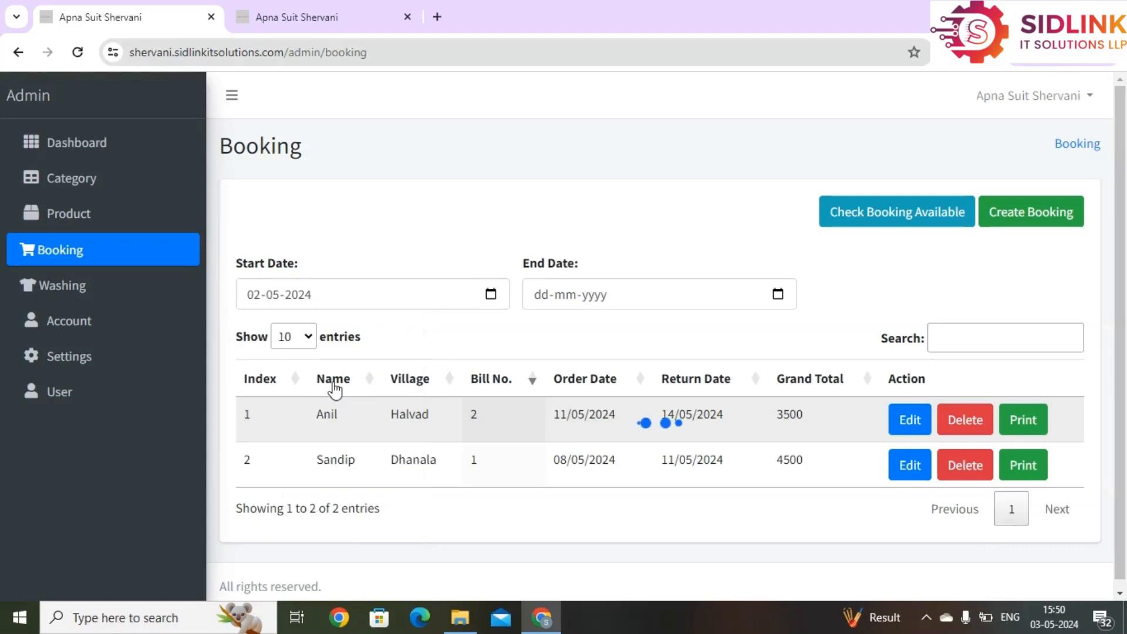
click(778, 296)
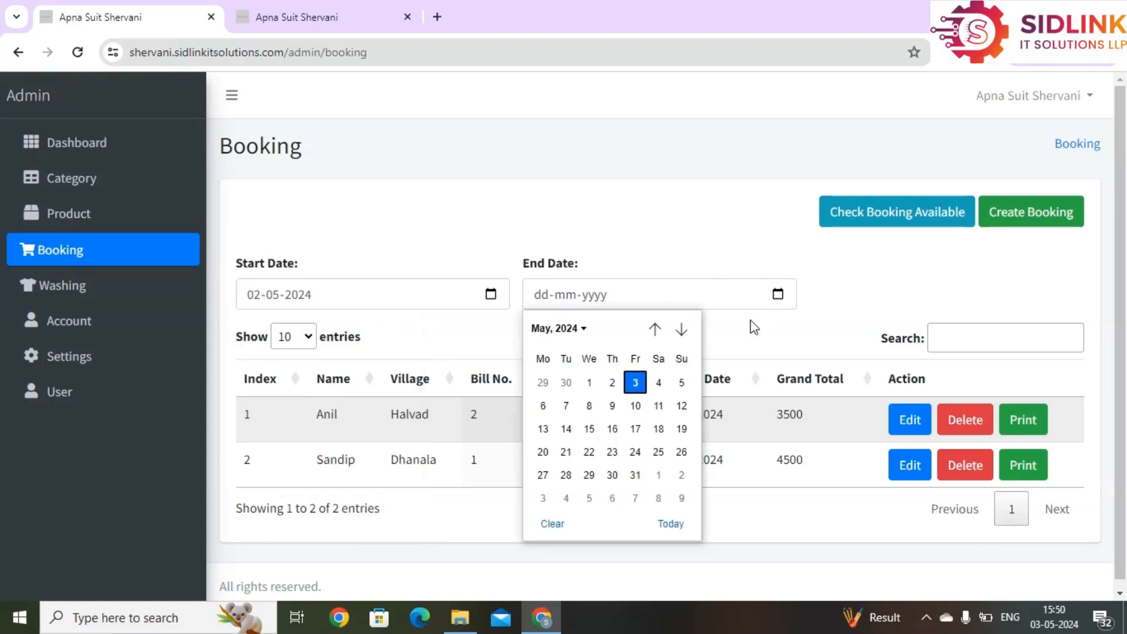
click(588, 405)
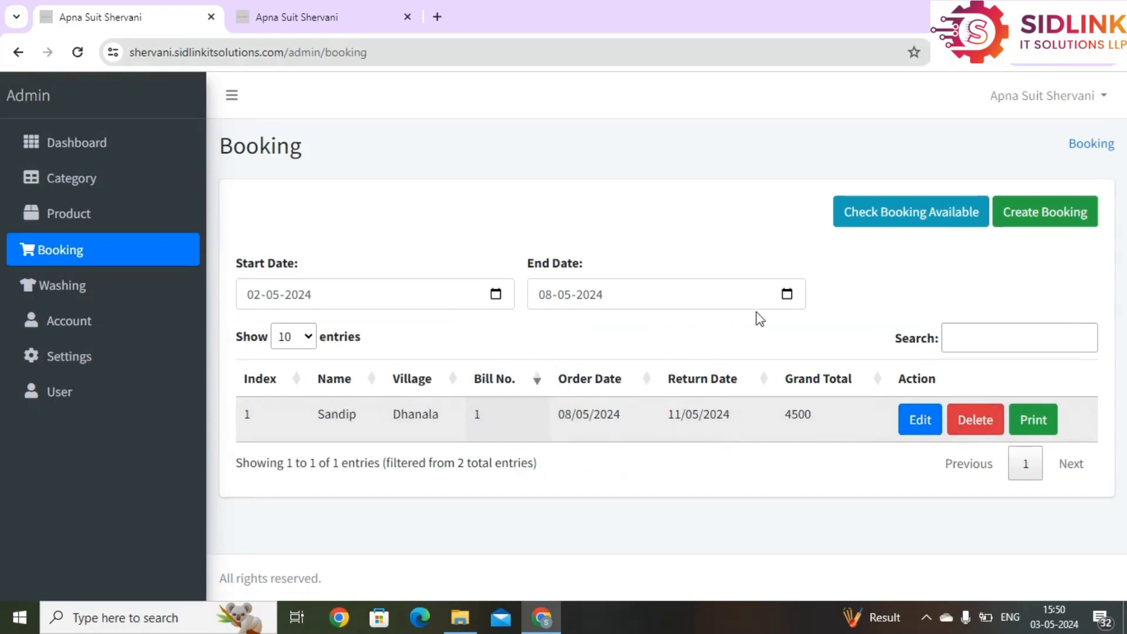
click(787, 293)
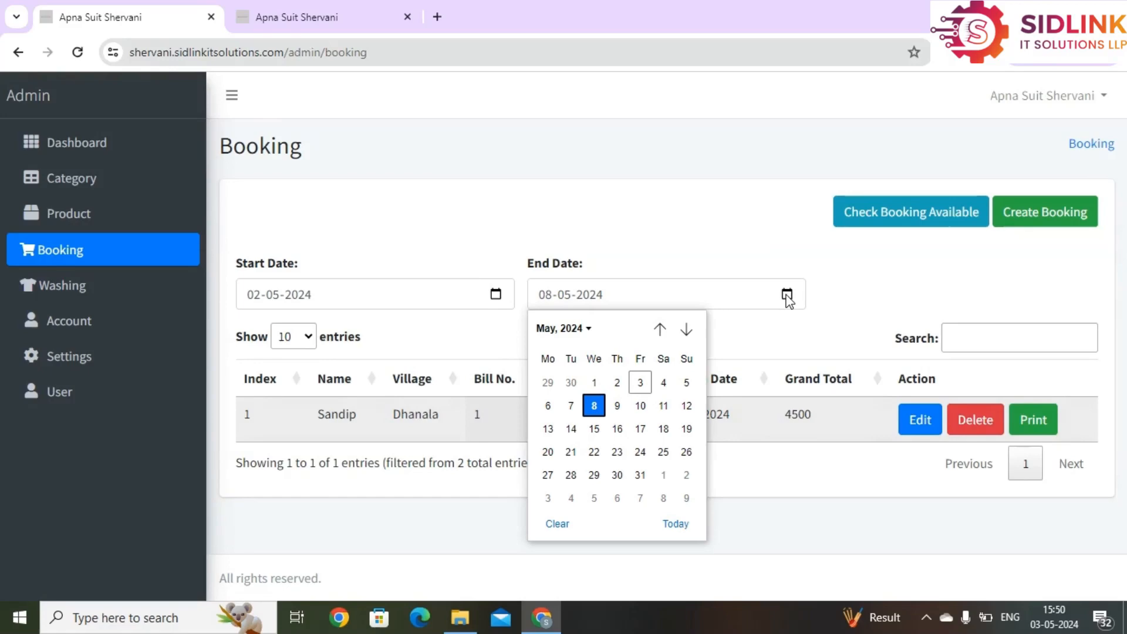
click(640, 474)
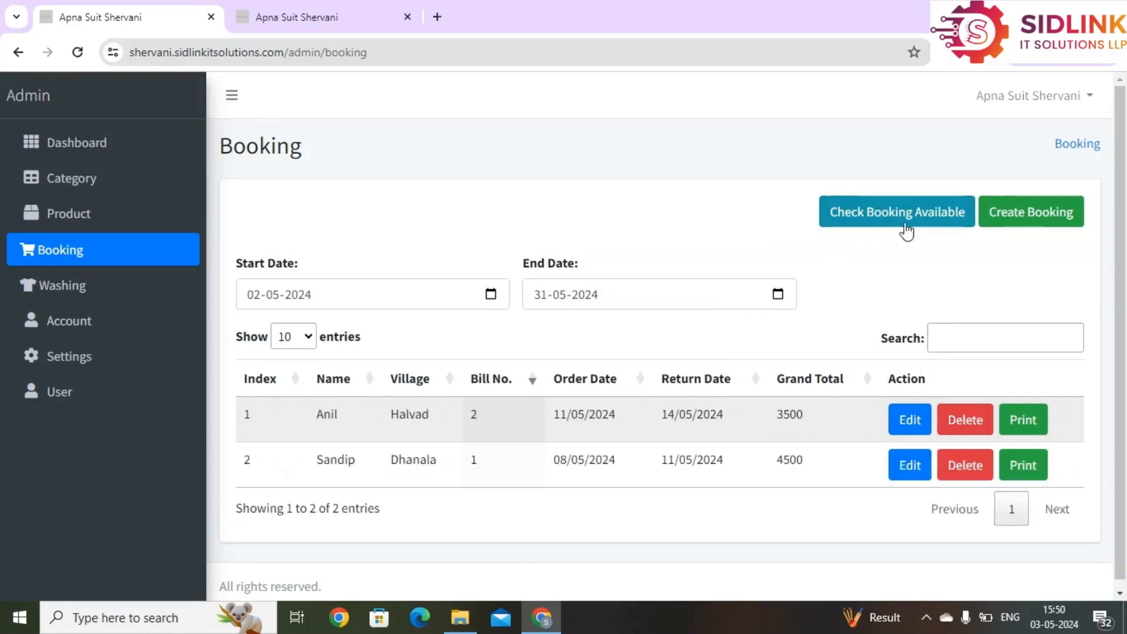
click(999, 218)
click(366, 208)
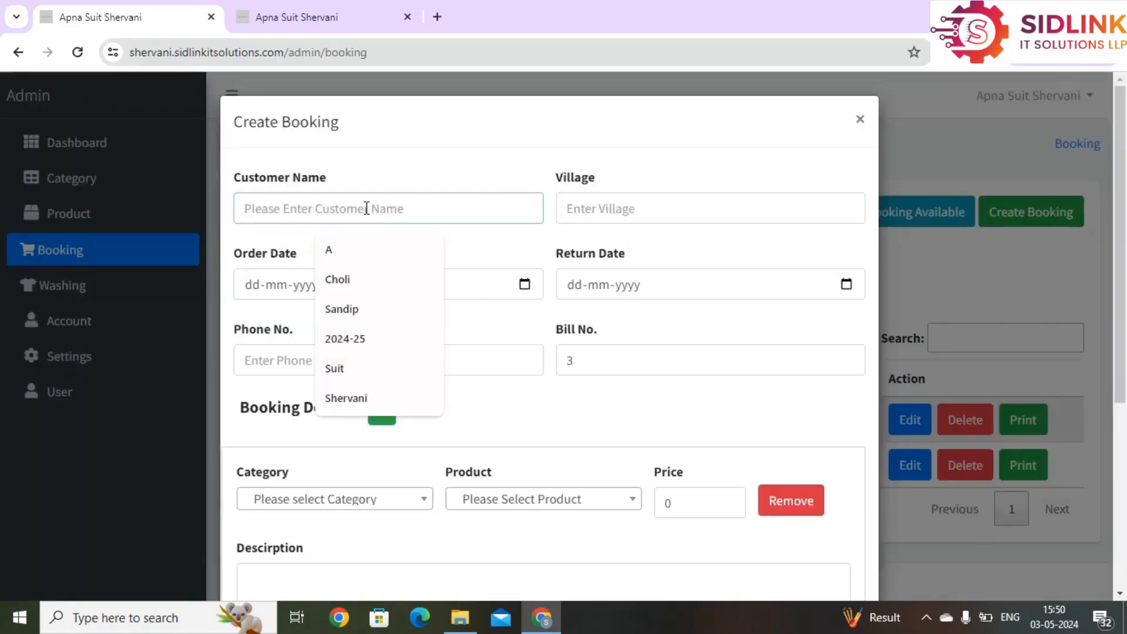
click(906, 143)
Step: Open the dashboard to view the overview of categories, products and orders
click(154, 154)
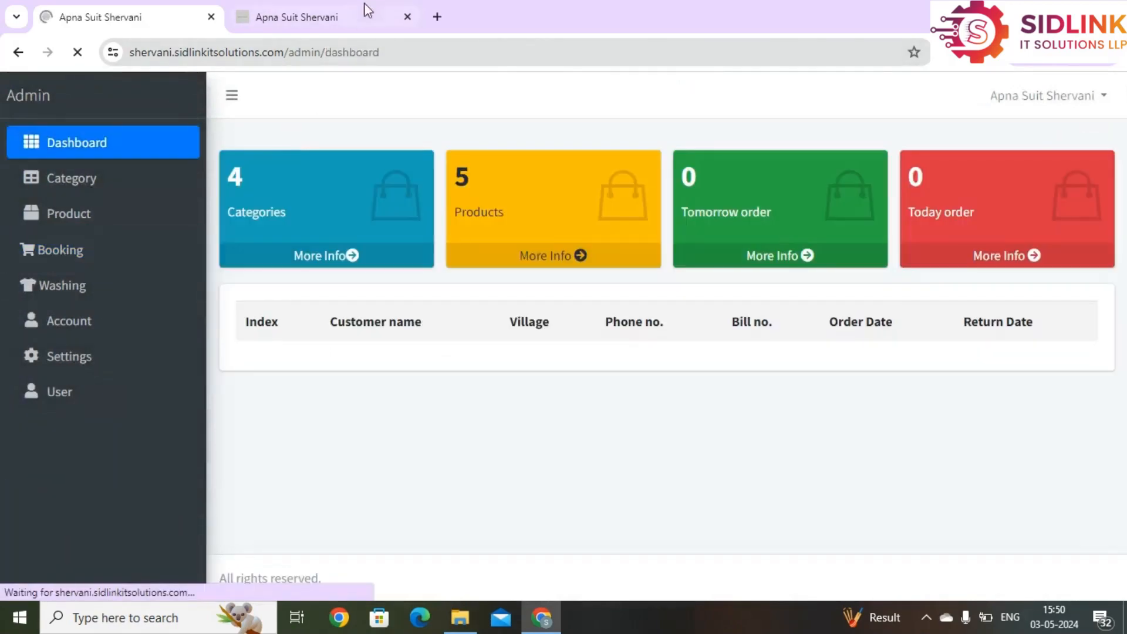
Step: Close the extra browser tab, start a new booking, and enter the customer's name and village
click(407, 16)
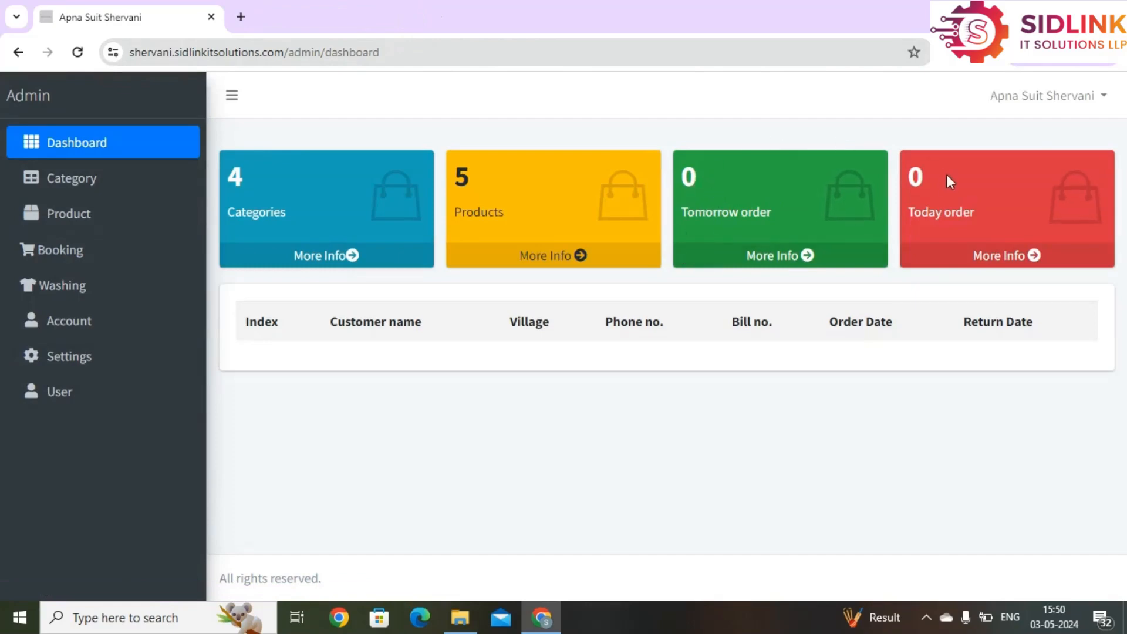
click(124, 269)
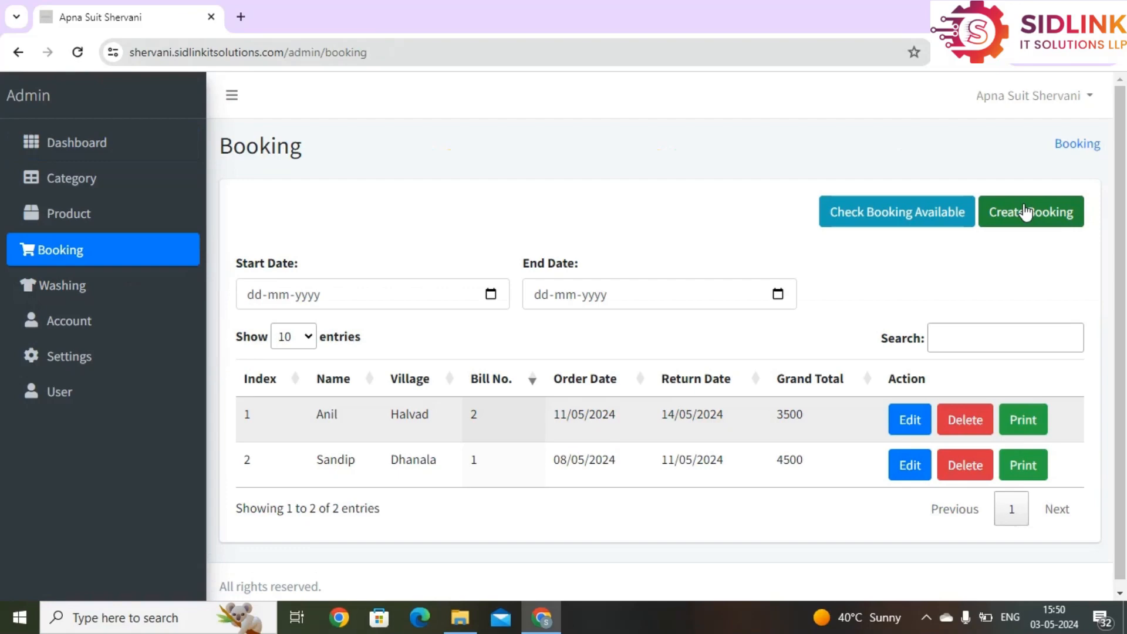
click(1025, 211)
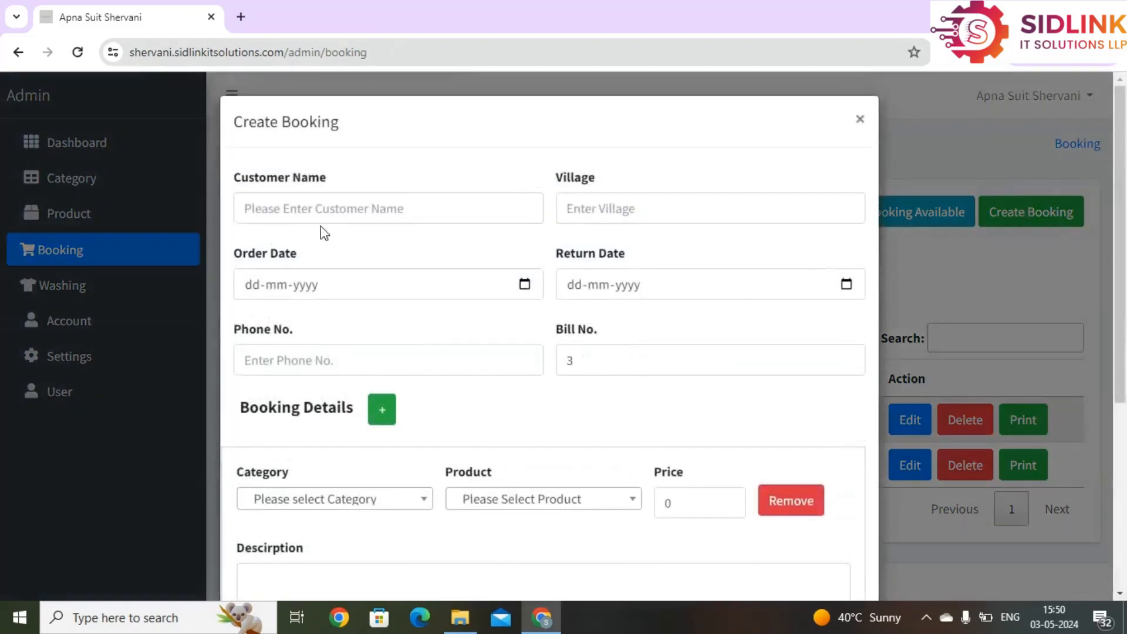
click(304, 212)
text(Ra)
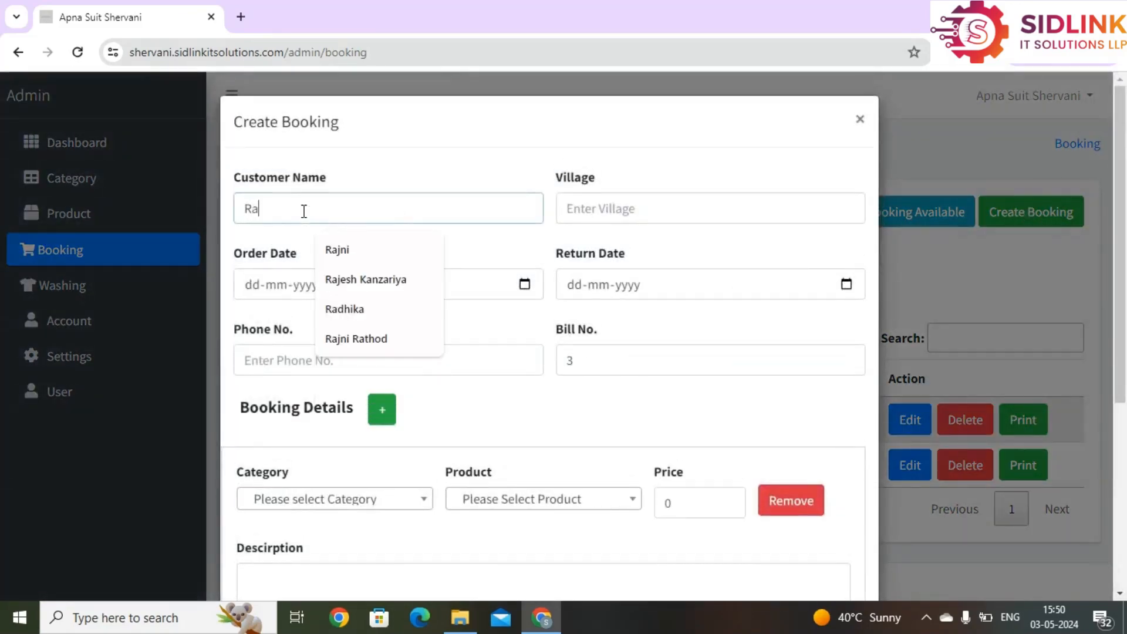
text(jni)
key(Tab)
text(Ra)
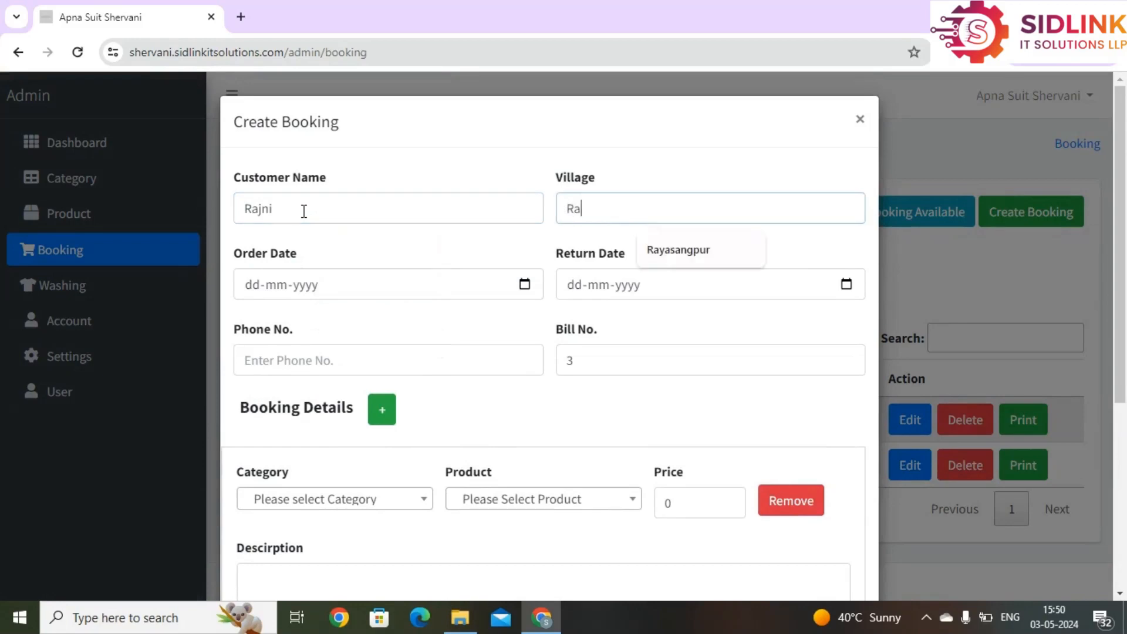
text(yasangpur)
key(Tab)
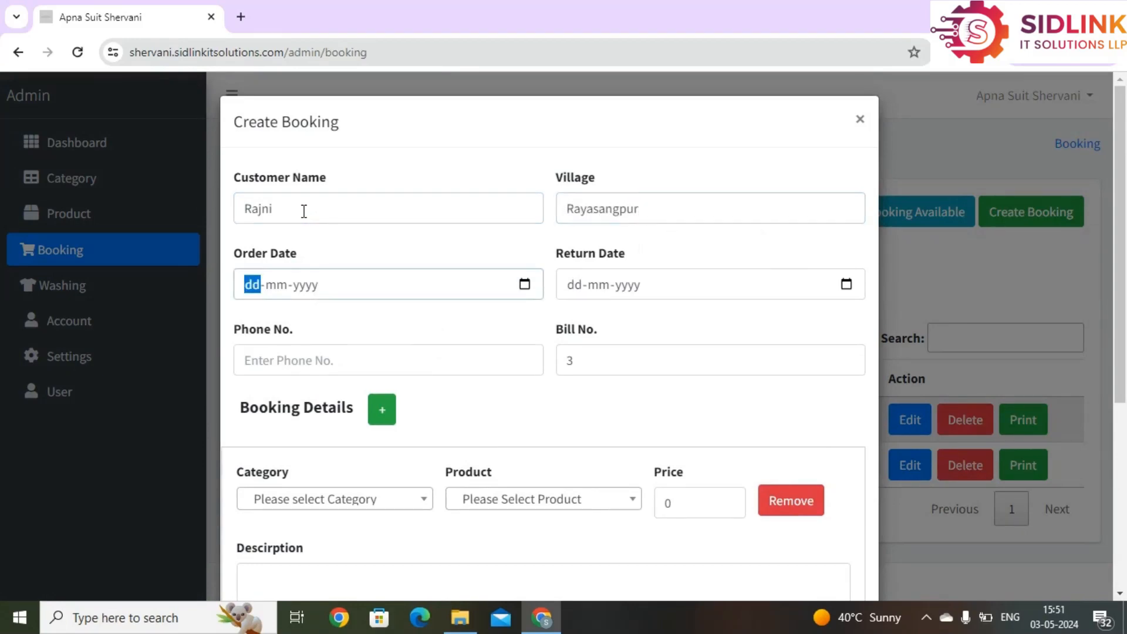
Step: Set the new booking's order date to 04-05-2024 and its return date to 06-05-2024
click(524, 284)
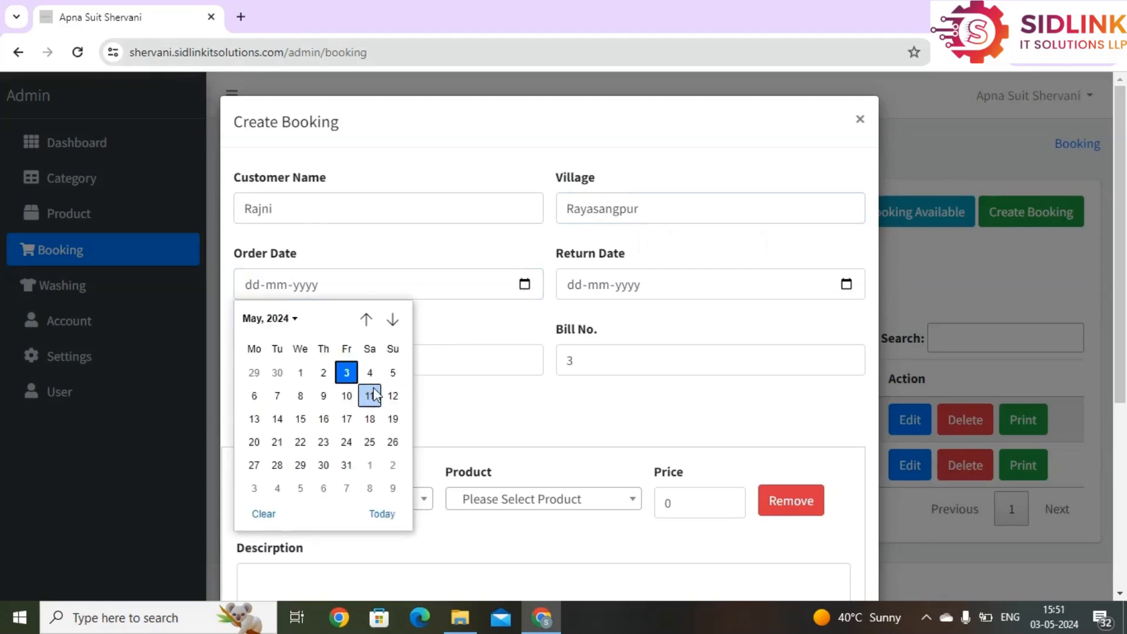
click(369, 374)
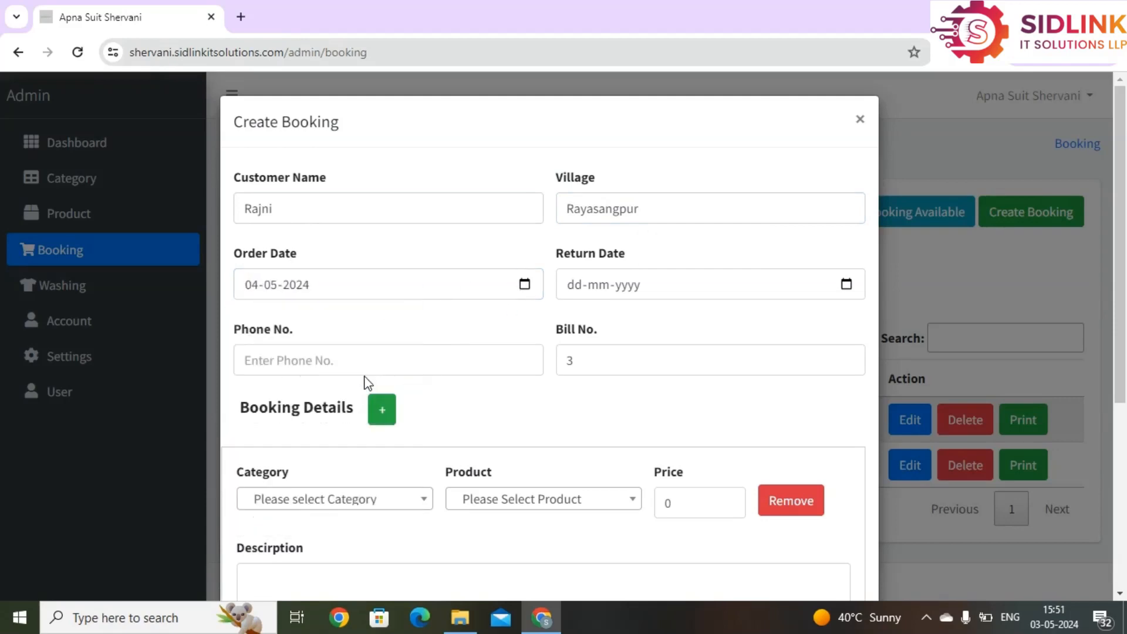
click(845, 284)
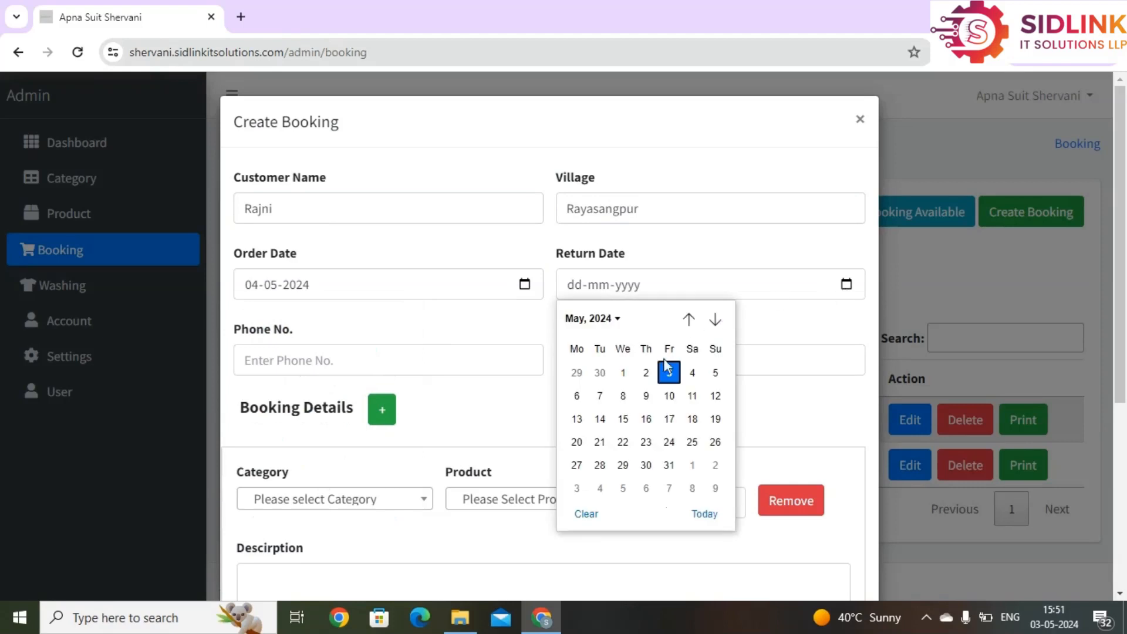
click(579, 397)
click(453, 360)
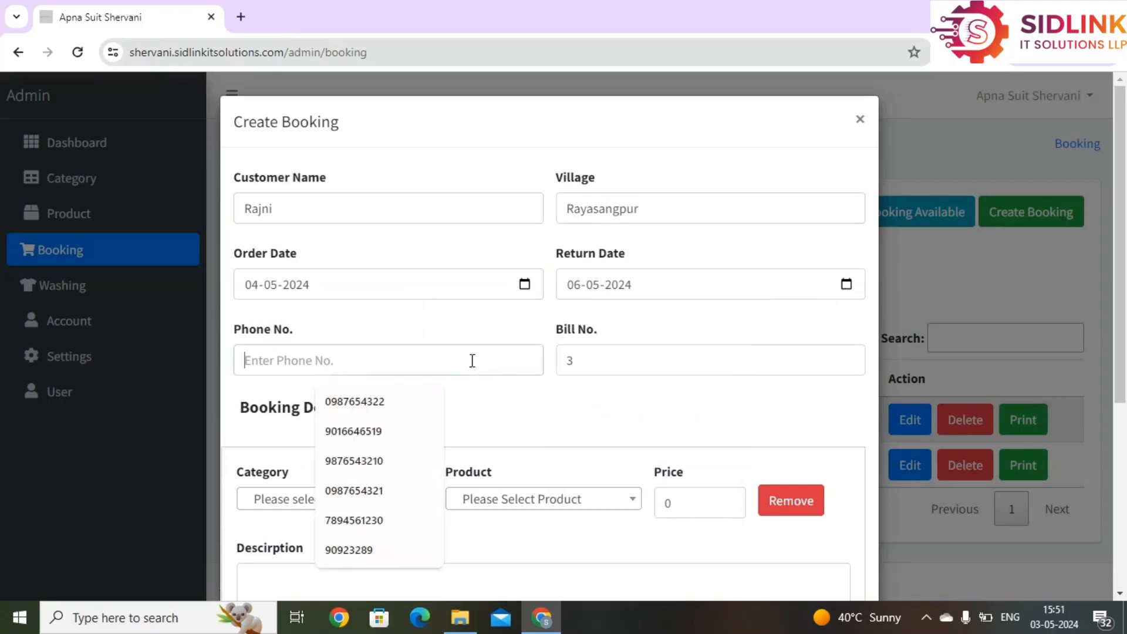
Step: Fill the booking details with Choli product C-1, size L, at a price of 3000
scroll(463, 360, down, 4)
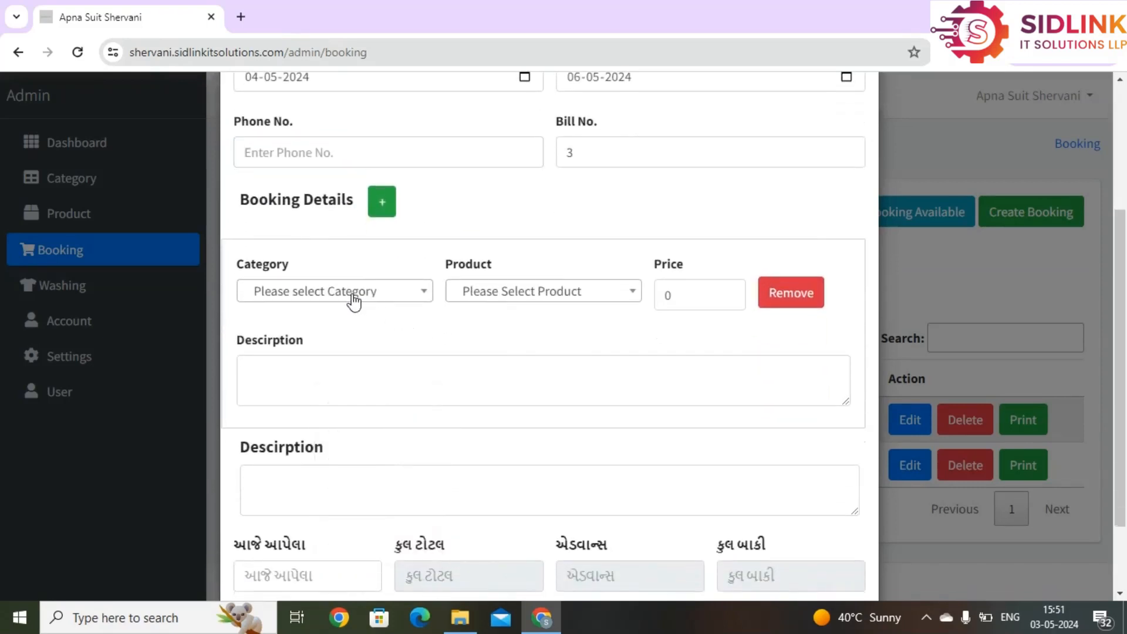
click(352, 293)
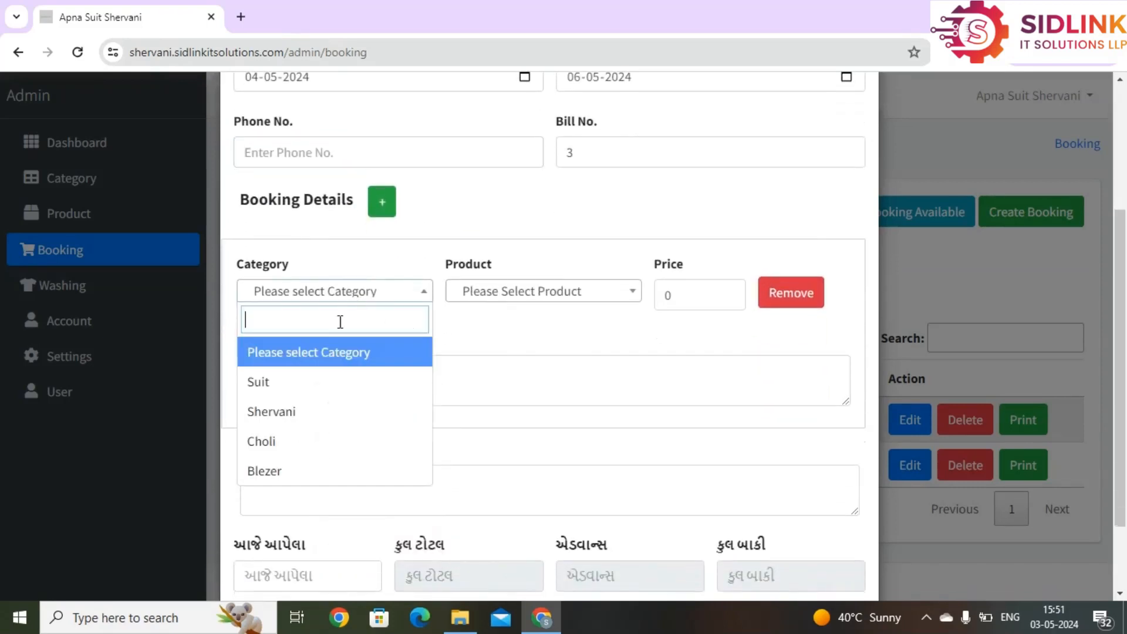
click(273, 440)
click(533, 297)
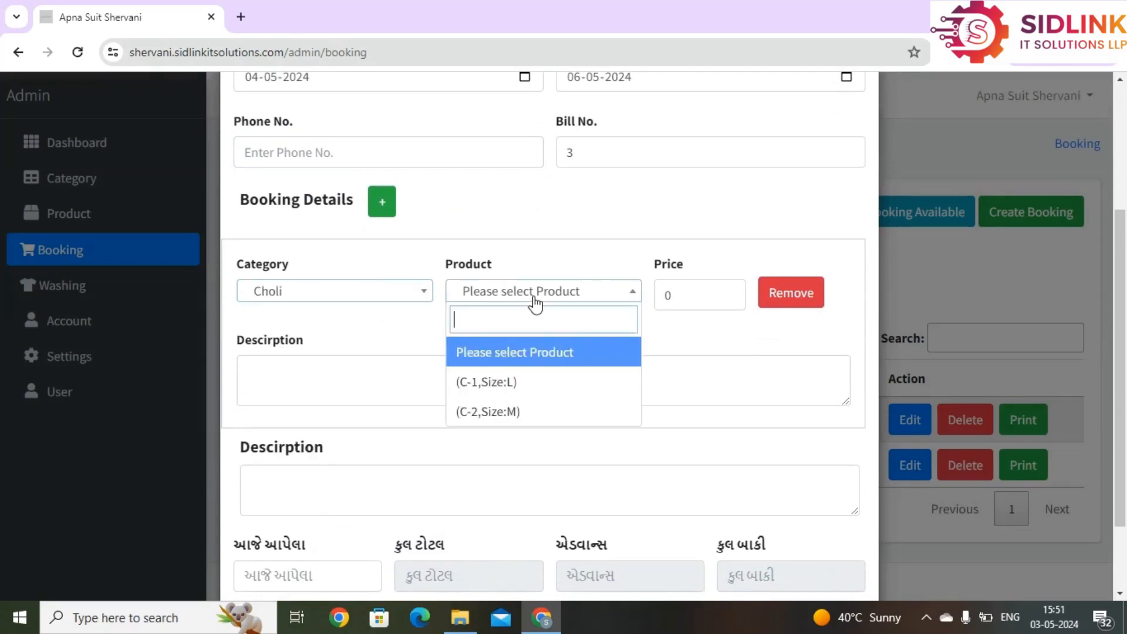
click(504, 383)
click(689, 301)
key(BackSpace)
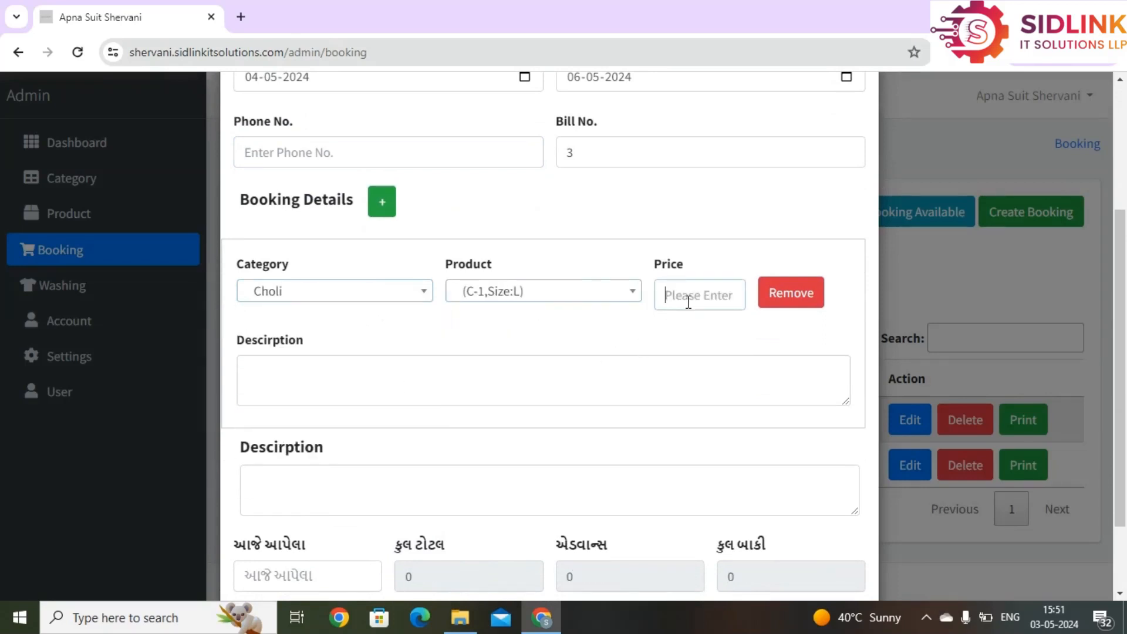
text(3000)
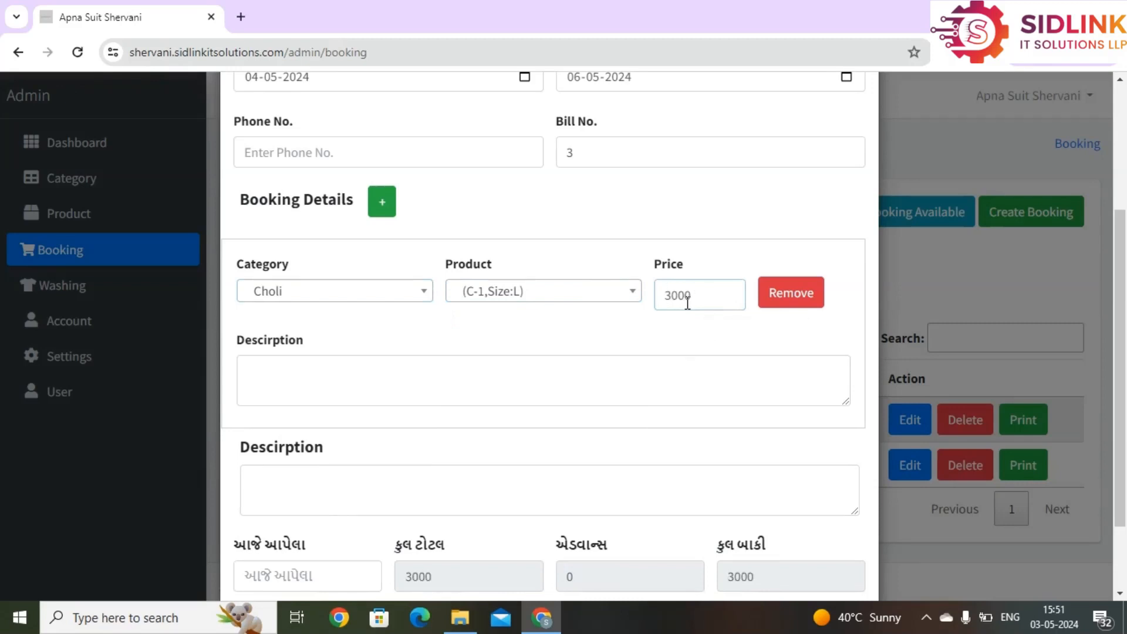
Step: Enter 2000 as the amount paid today and try to save the booking
scroll(687, 303, down, 2)
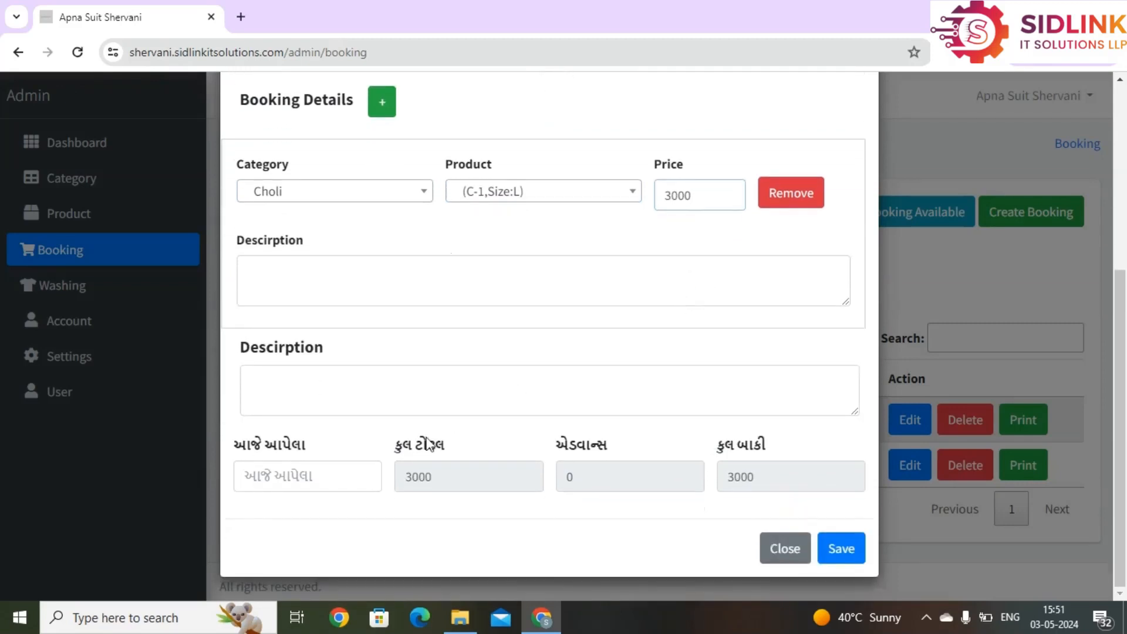
click(329, 462)
text(2000)
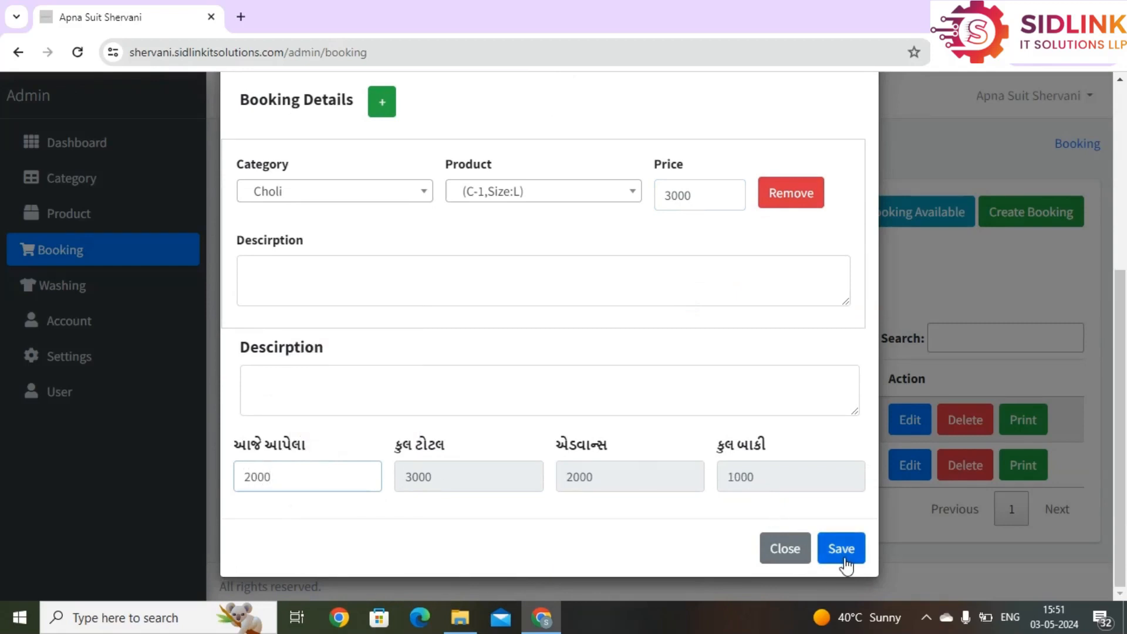
click(844, 557)
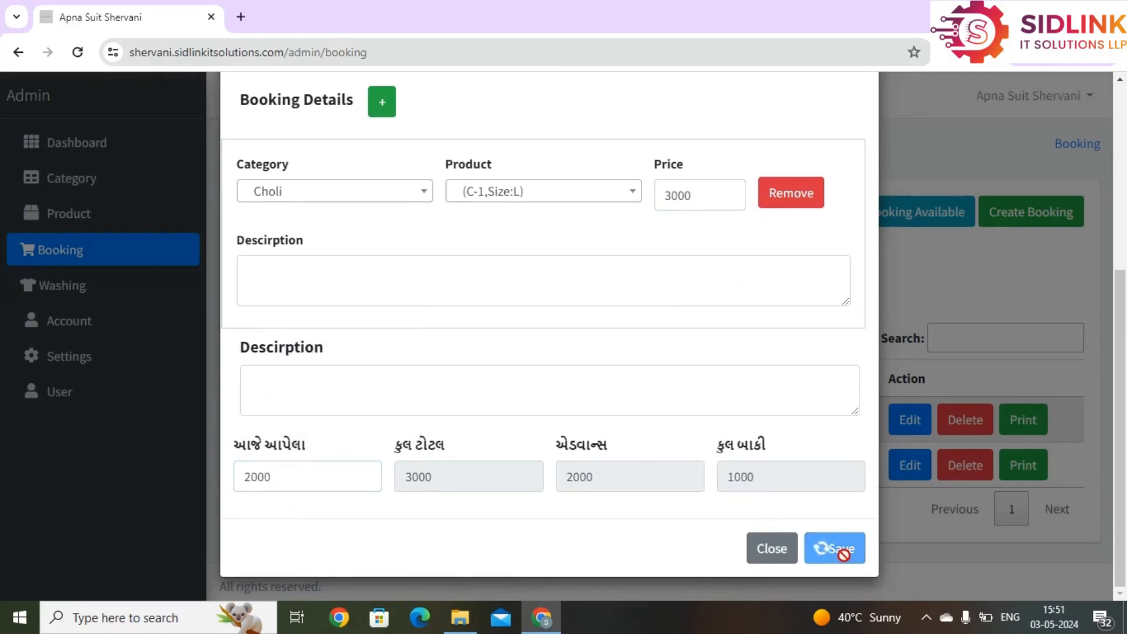
Step: Enter the customer's phone number in the booking form and save the booking
scroll(785, 278, up, 4)
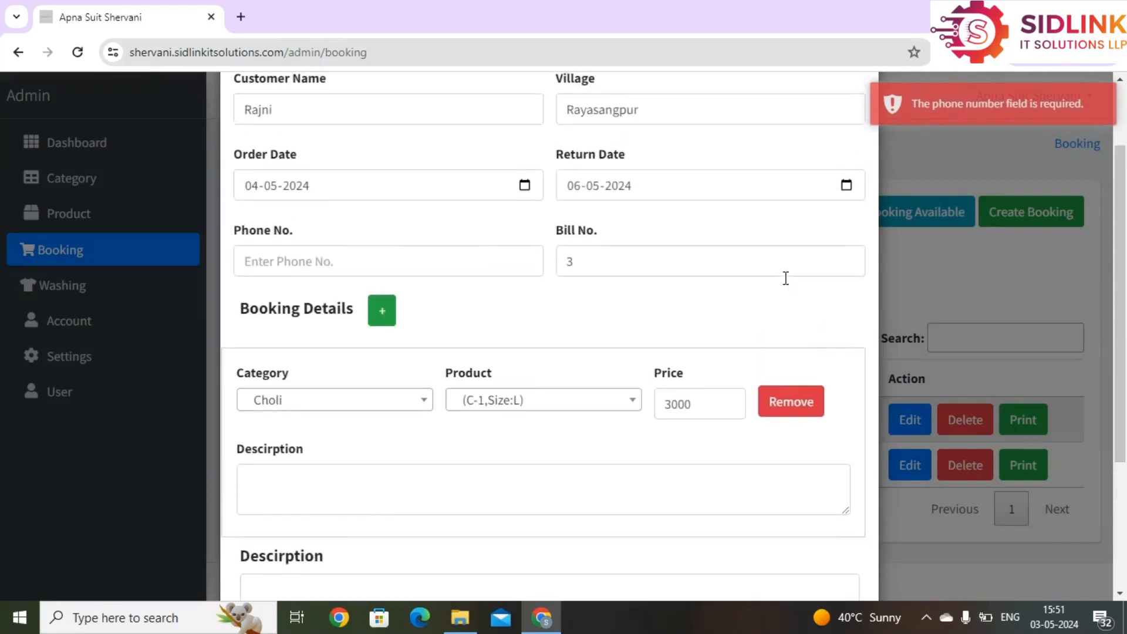
click(386, 304)
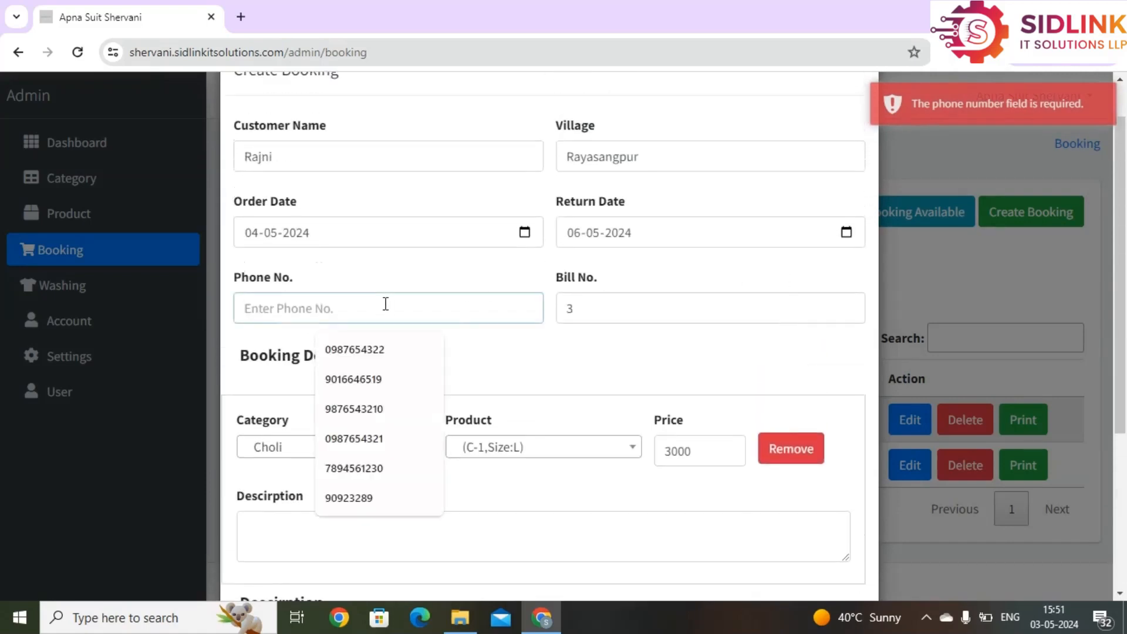
text(098765432)
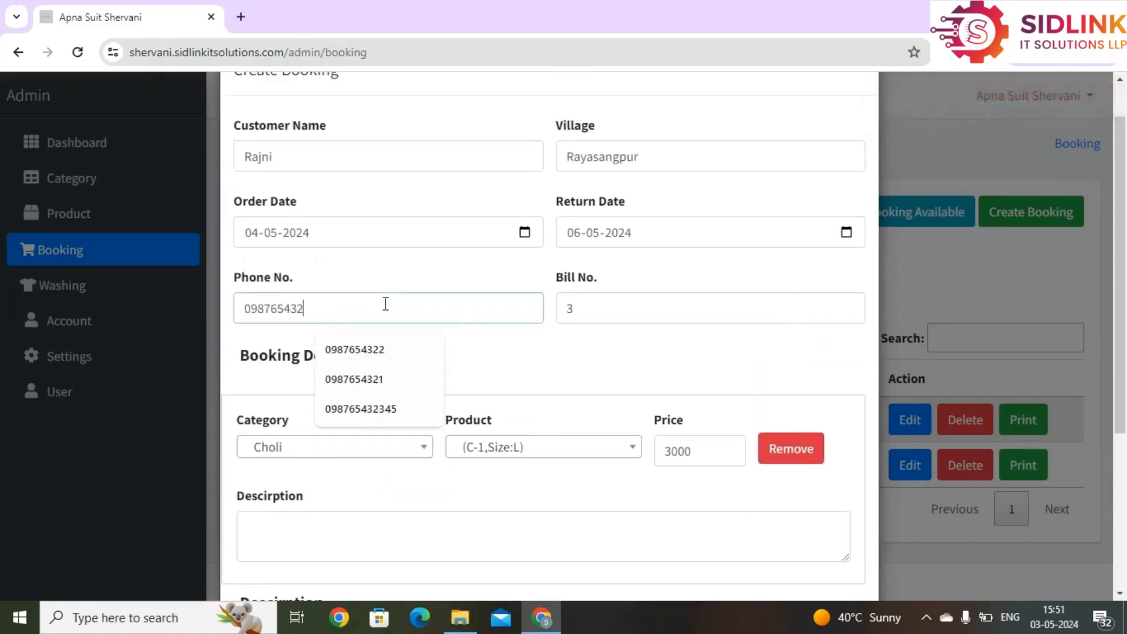
text(1)
scroll(470, 323, down, 4)
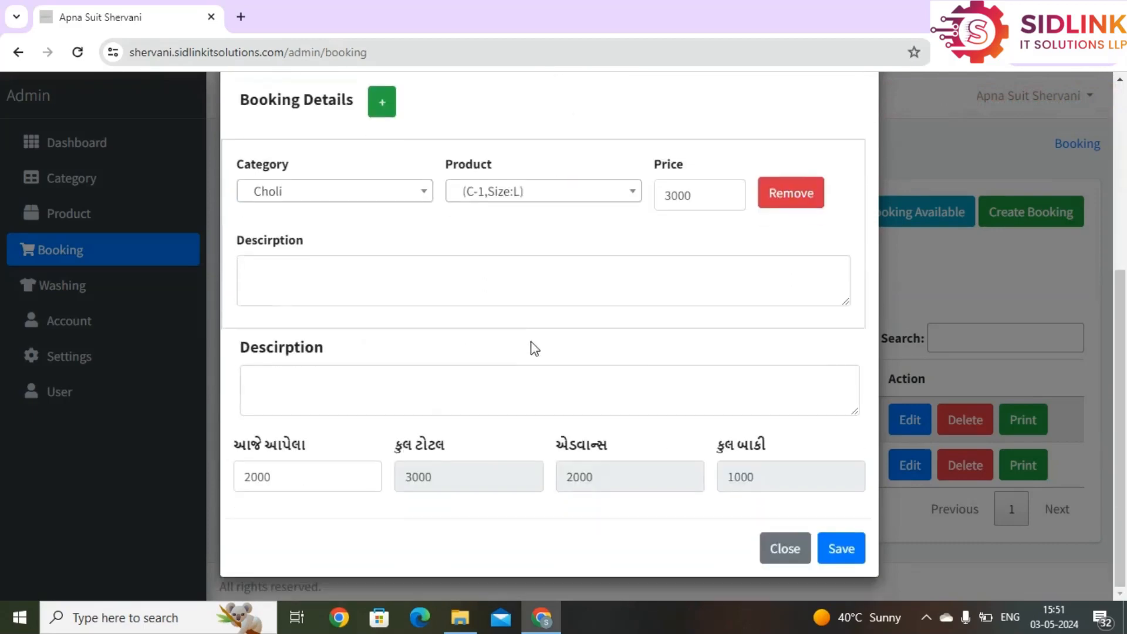
click(845, 549)
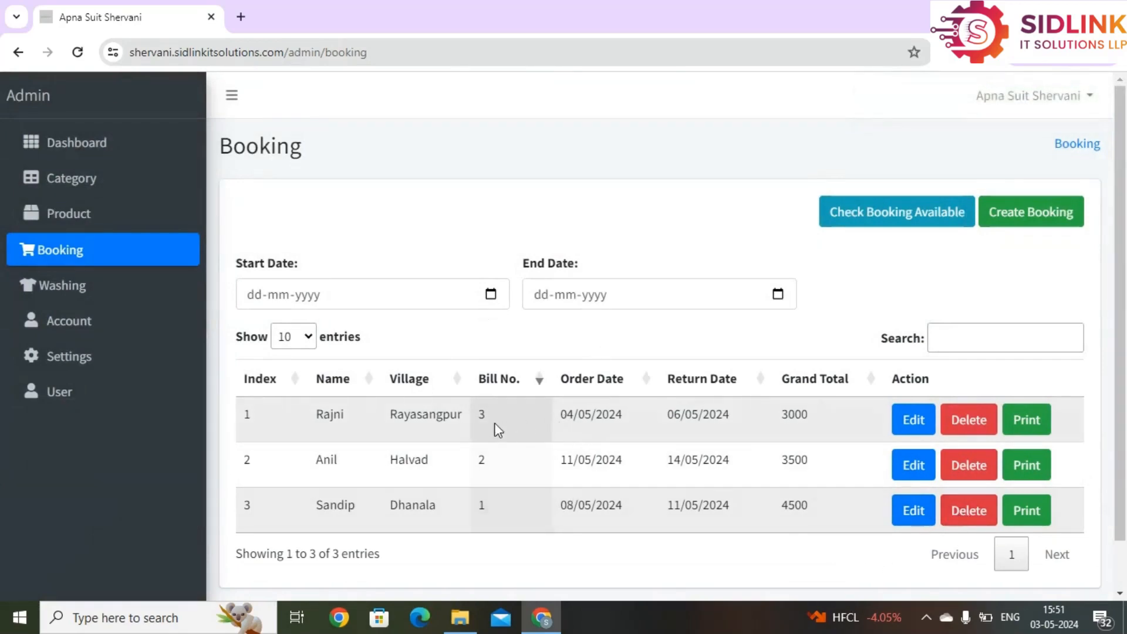
Step: Review the upcoming orders on the dashboard, and examine the payment entries and totals of the 2024-25 account
click(115, 159)
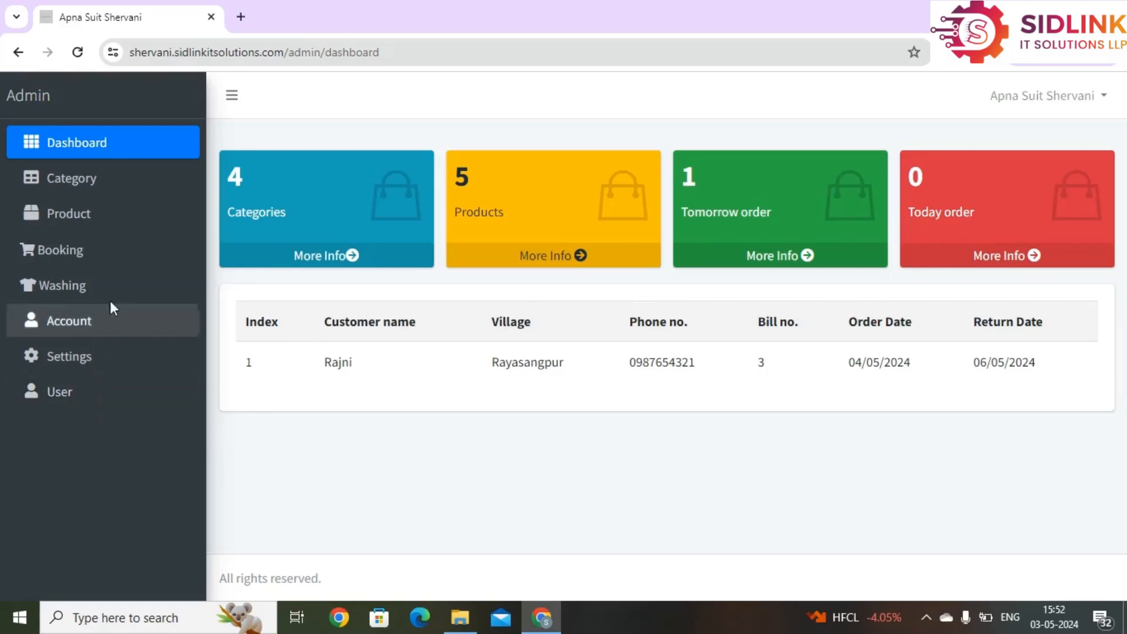
click(109, 324)
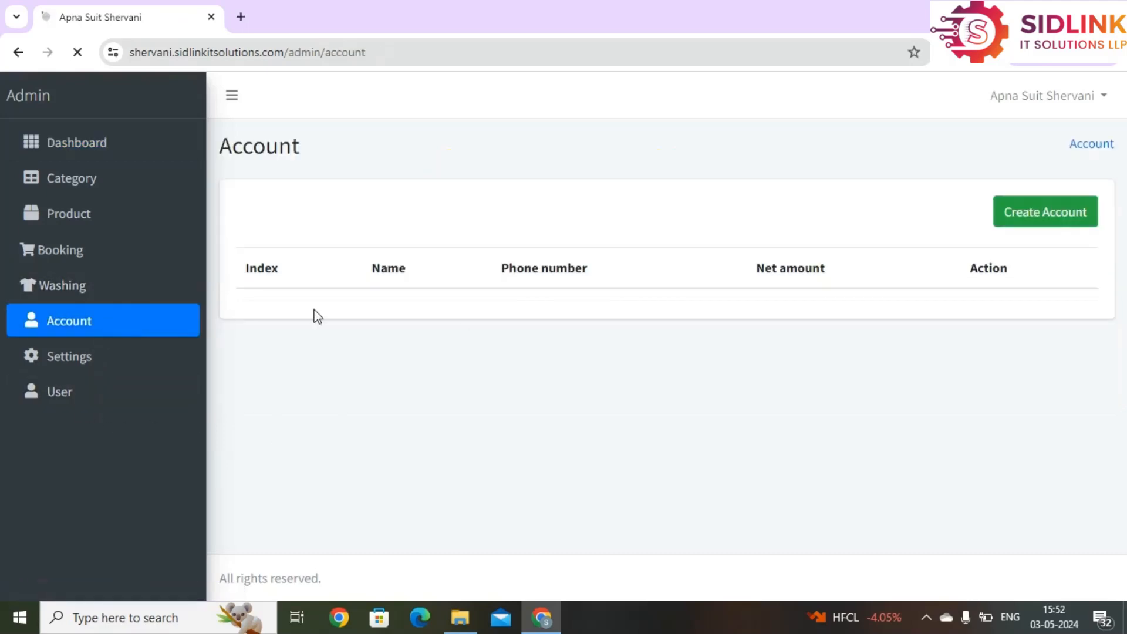
click(947, 355)
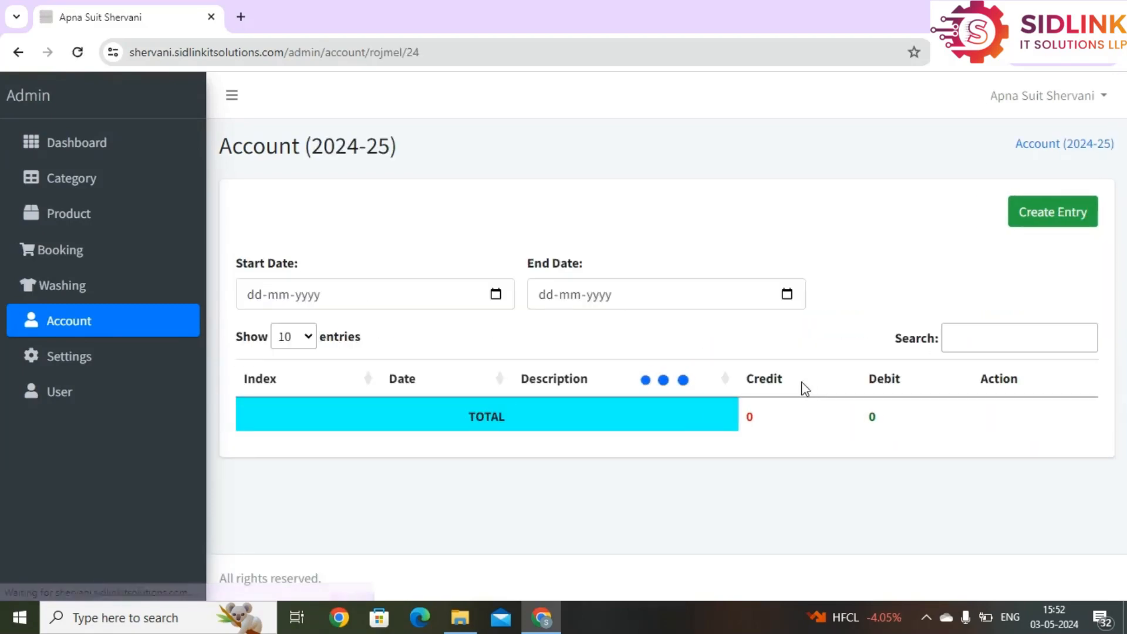
scroll(664, 447, down, 3)
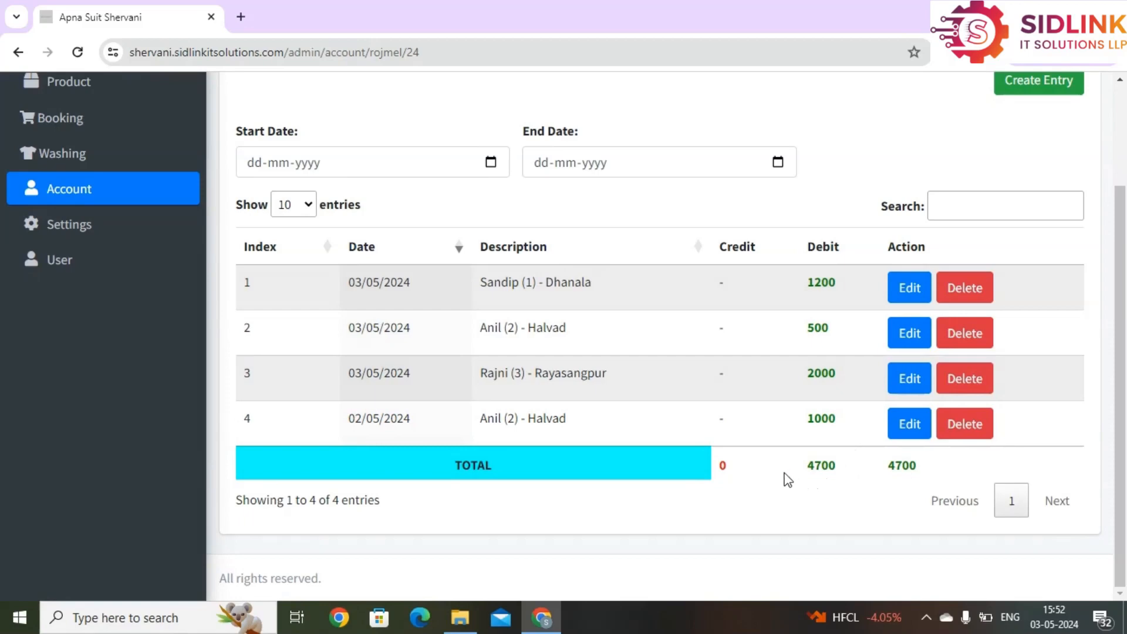
Step: Open the product list and view the bookings of Choli product C-1
scroll(852, 397, up, 2)
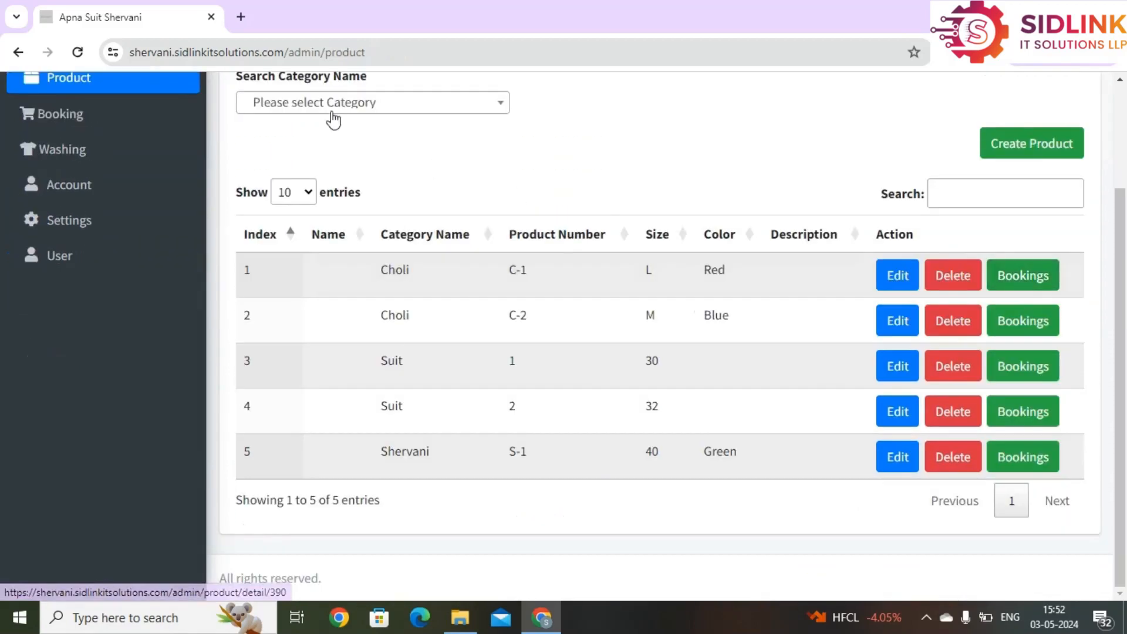
scroll(257, 217, up, 3)
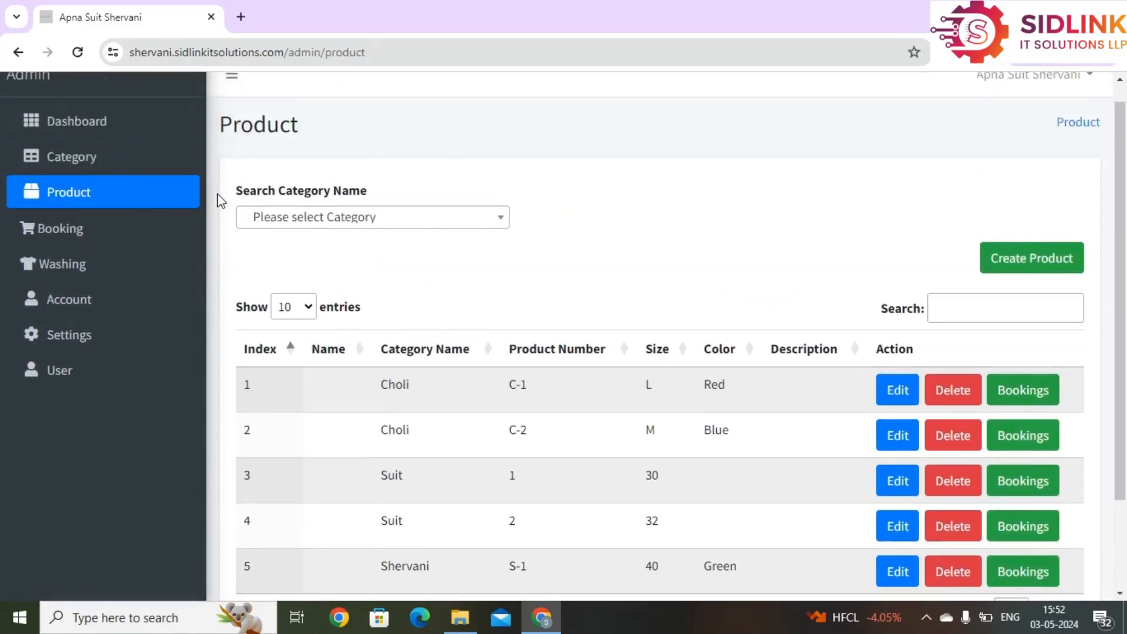
click(104, 191)
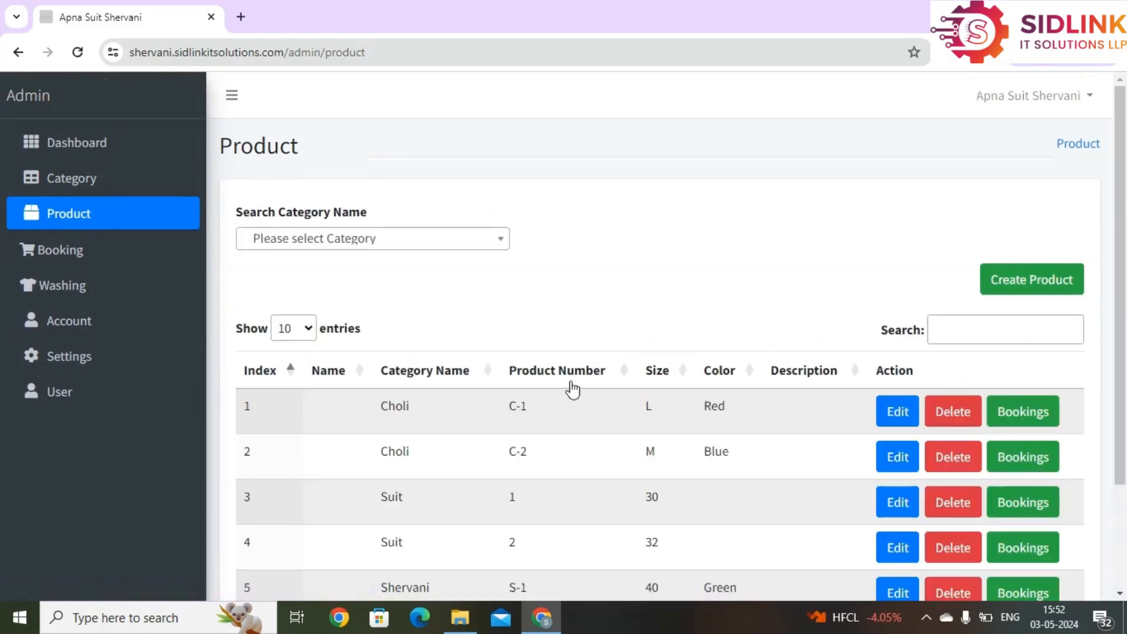
scroll(572, 388, down, 2)
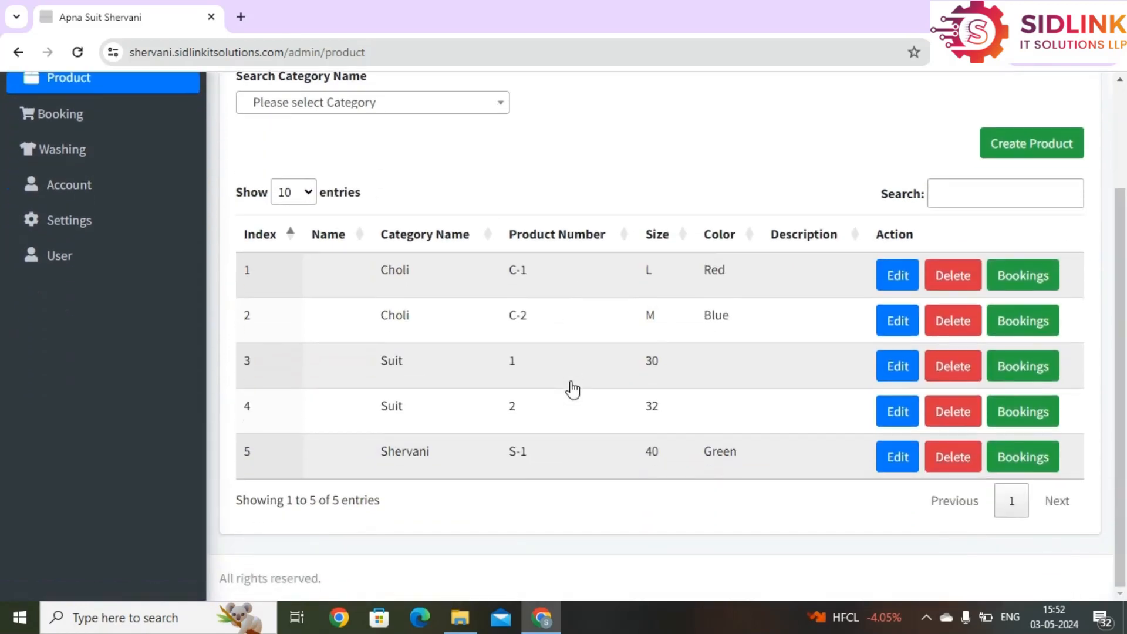
click(997, 285)
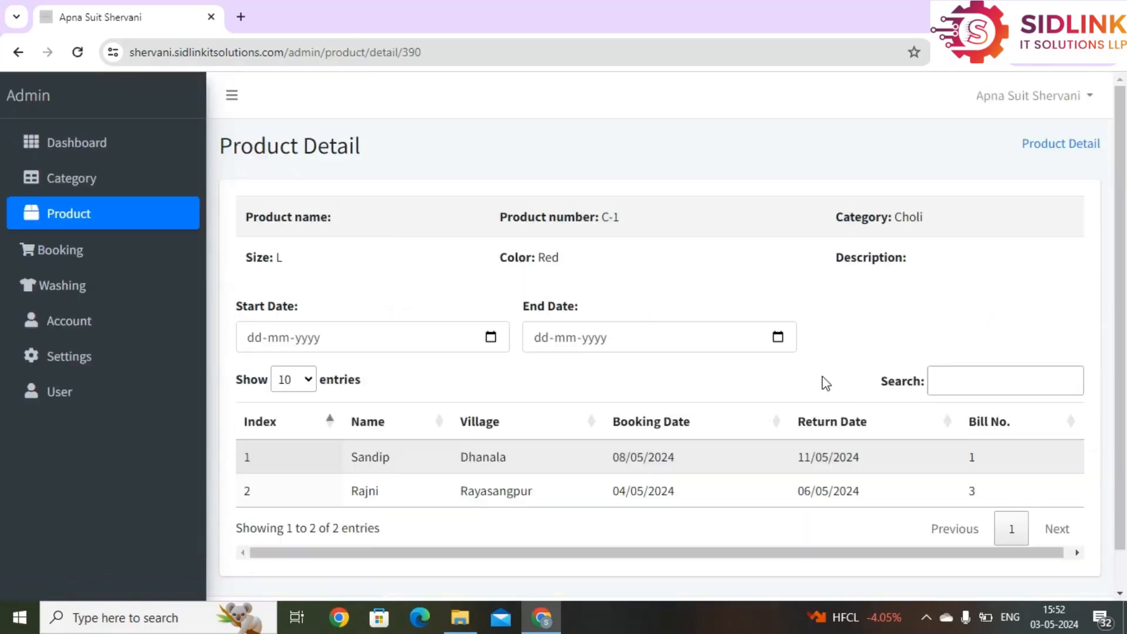
scroll(822, 382, down, 1)
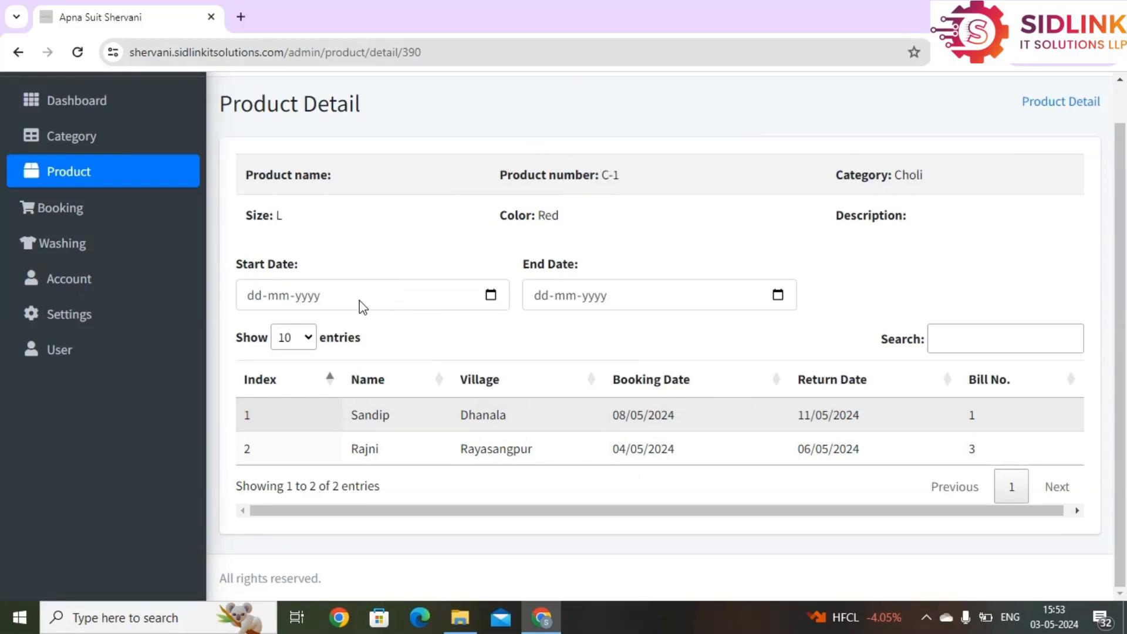
Step: Filter the bookings of product C-1 from 03-05-2024 to 05-05-2024, and return to the product list
click(490, 296)
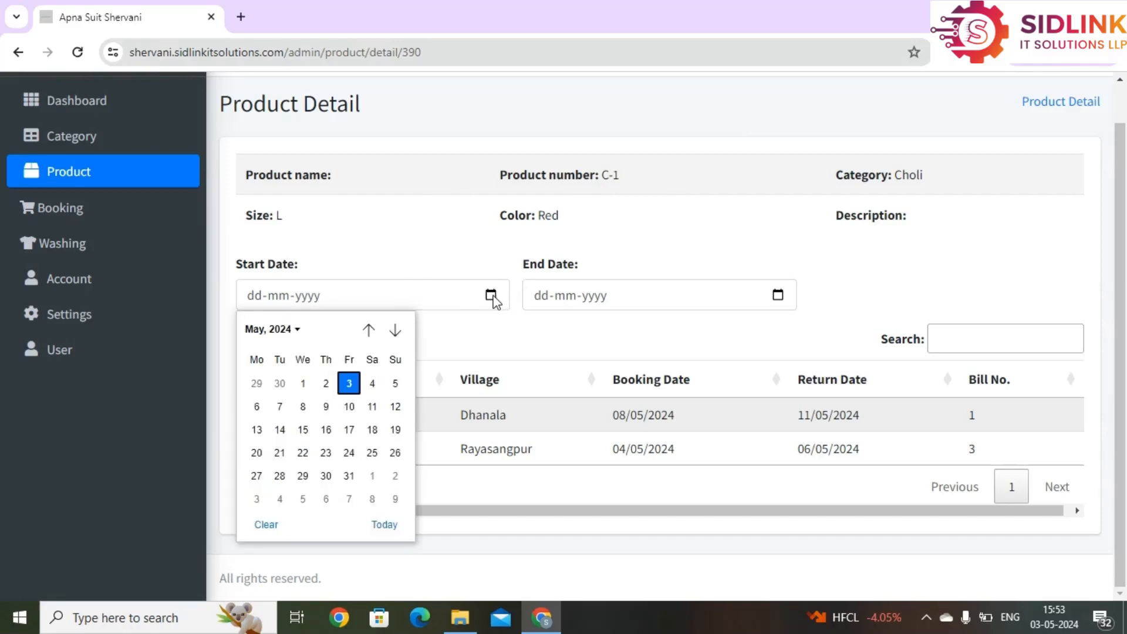
click(352, 389)
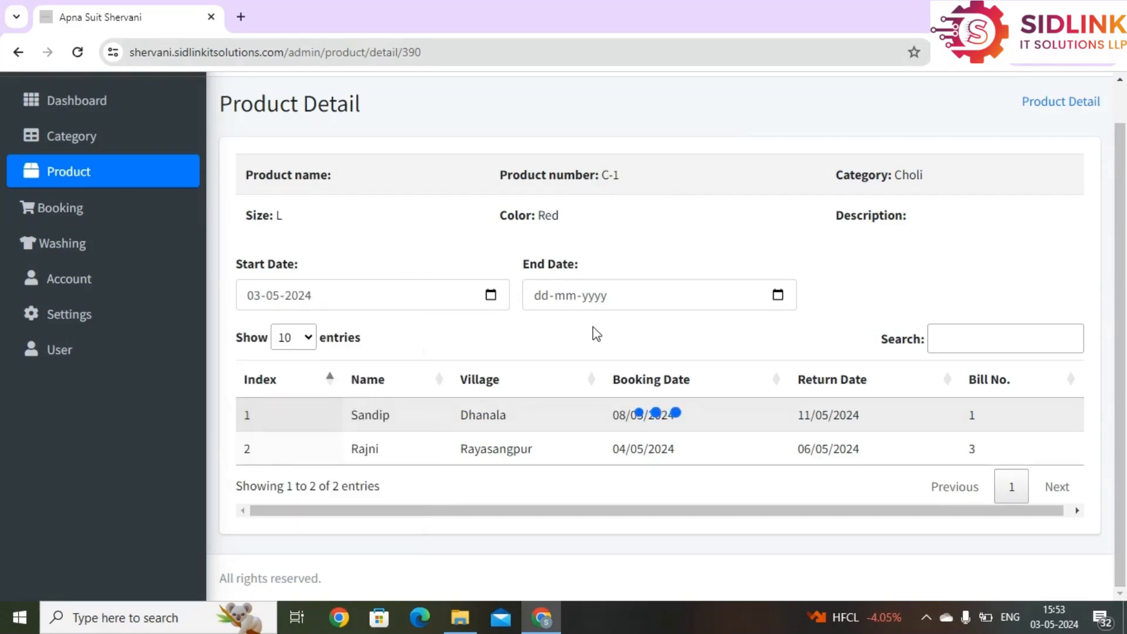
click(777, 295)
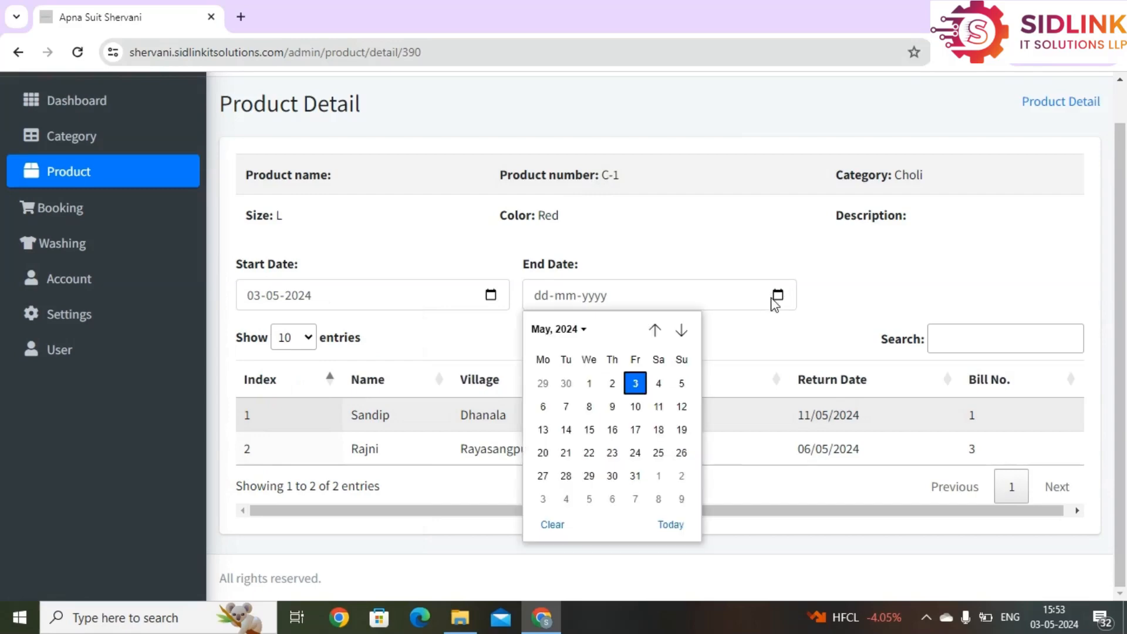
click(683, 388)
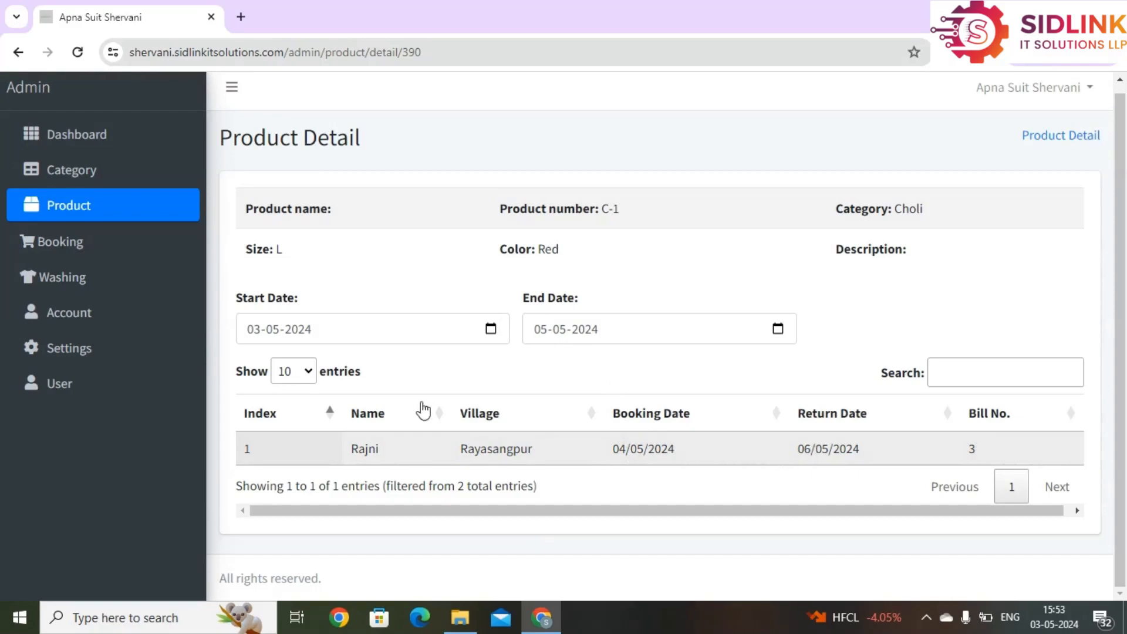
click(137, 212)
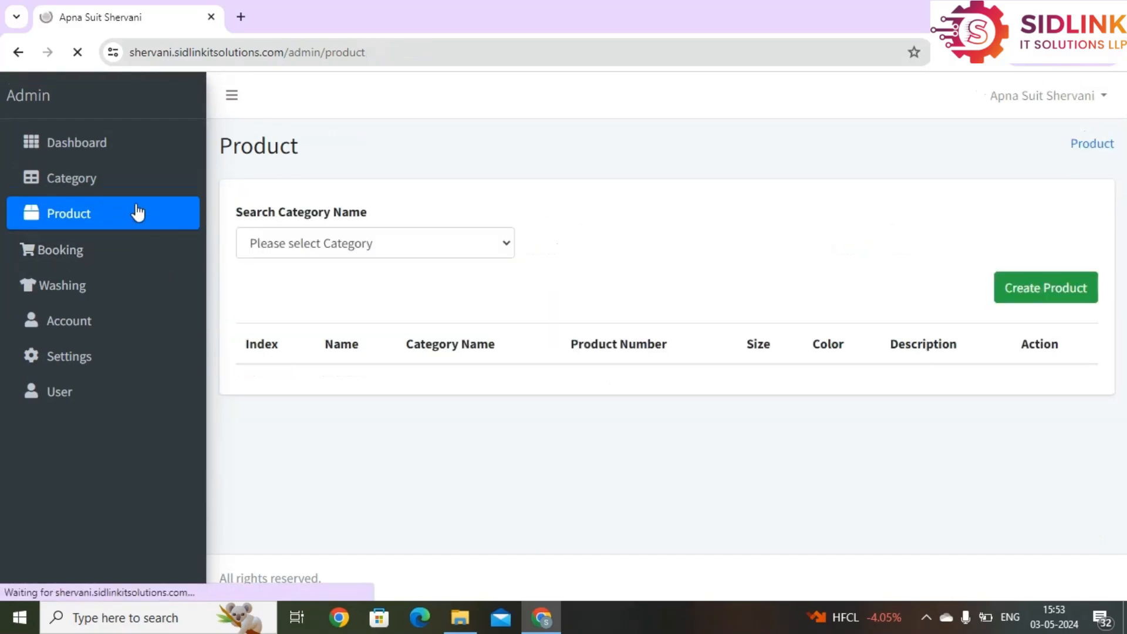
scroll(552, 397, down, 2)
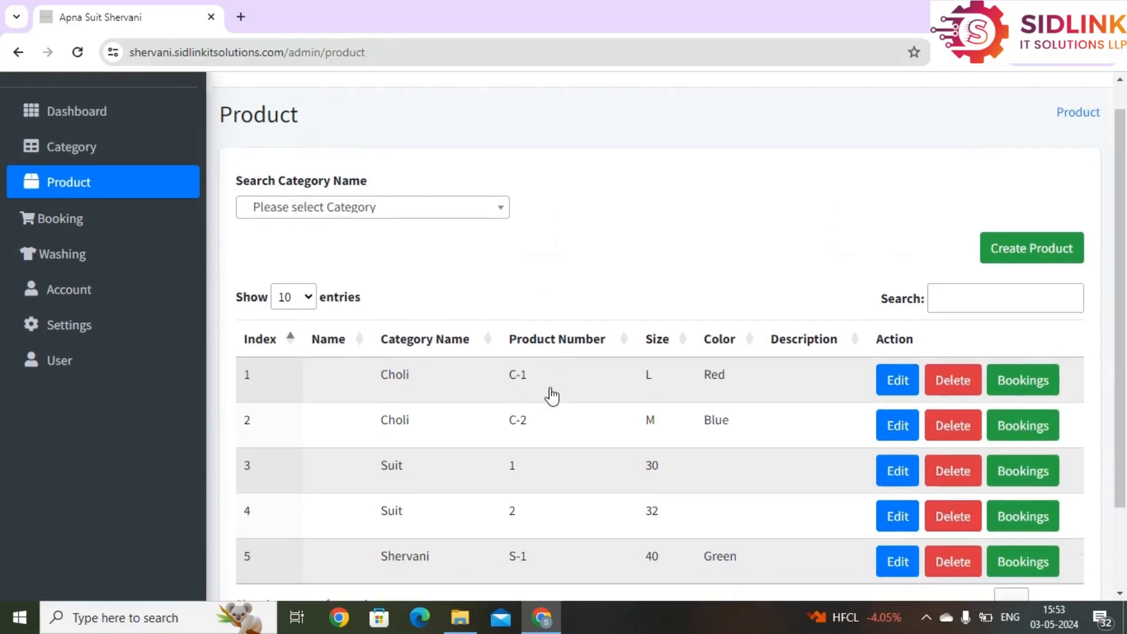